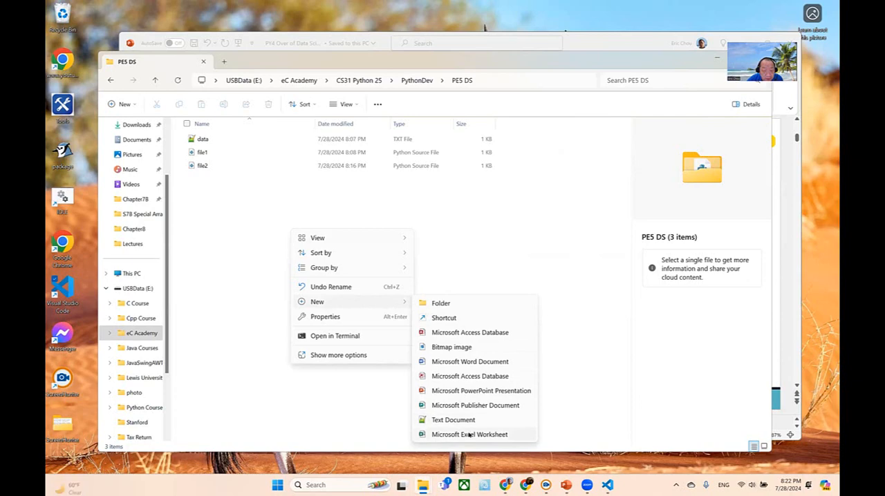
# - Create a new Excel worksheet named community in the PE5 DS folder and open it
pyautogui.click(469, 436)
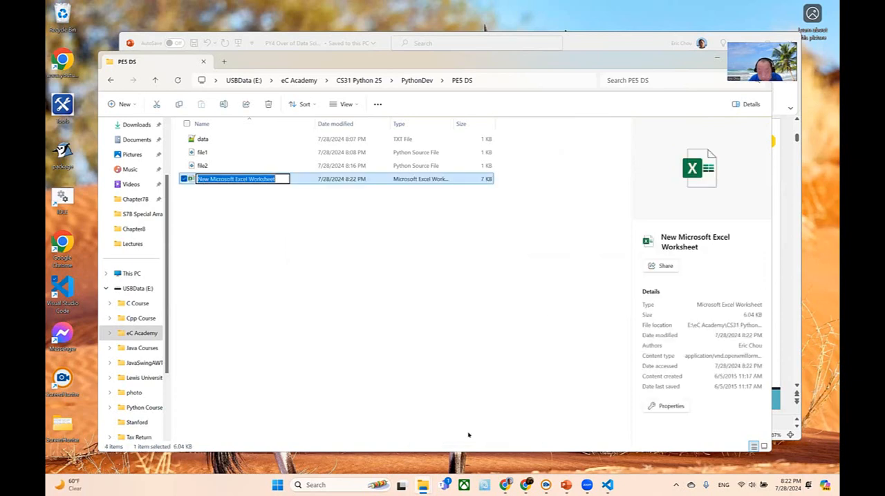
pyautogui.press('BackSpace')
pyautogui.write('community')
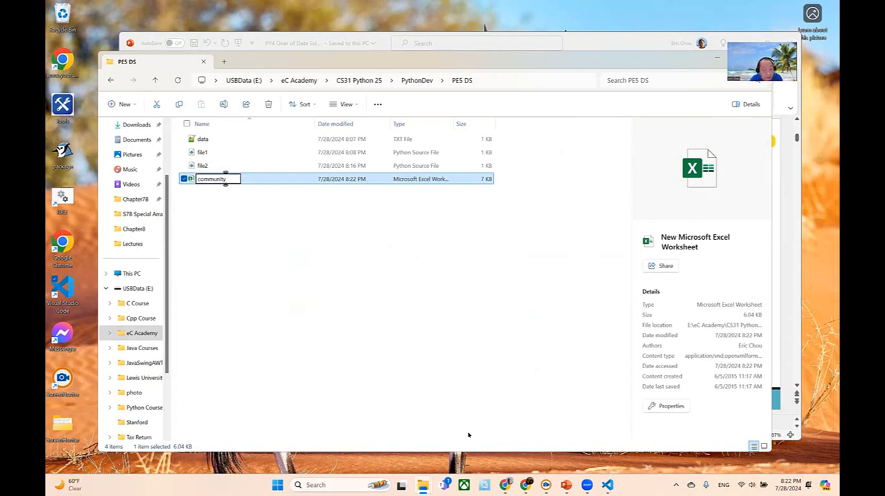
pyautogui.press('Return')
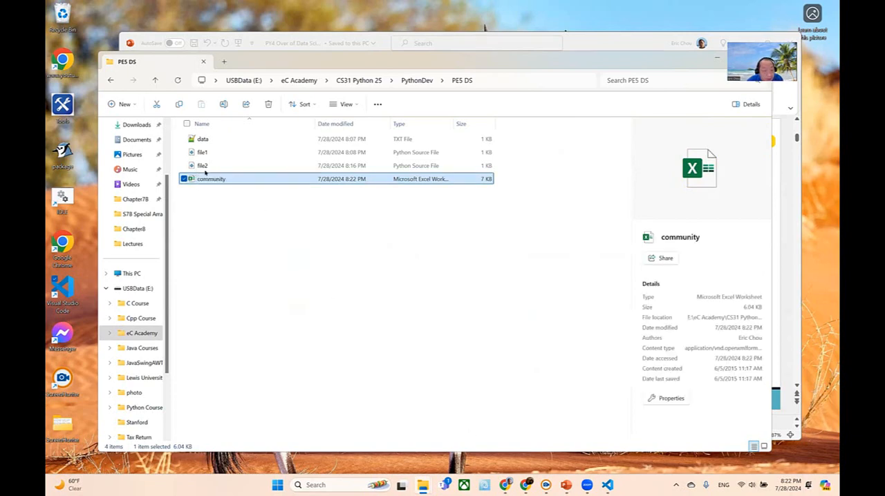
pyautogui.click(204, 173)
pyautogui.click(211, 179)
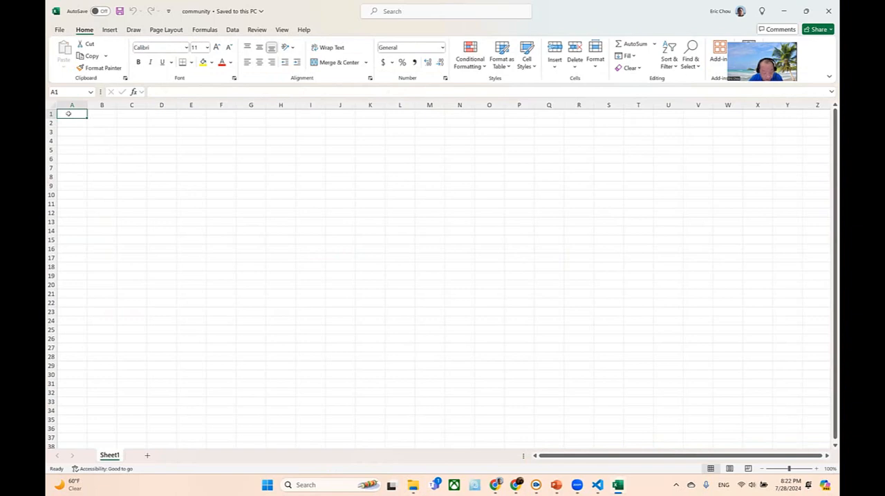
# - Fill cells A1 to A4 with the heading Community and the names Oak Bend, River Knoll and Glenview
pyautogui.write('Community')
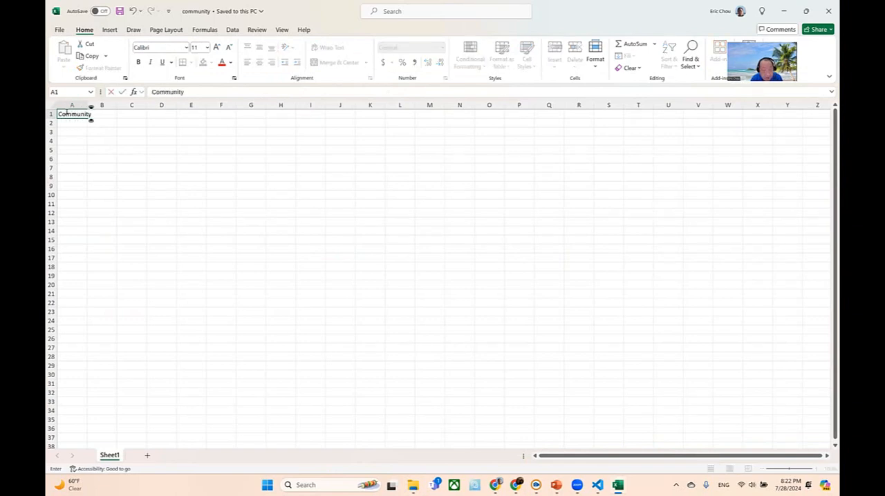
pyautogui.press('Return')
pyautogui.write('Oak')
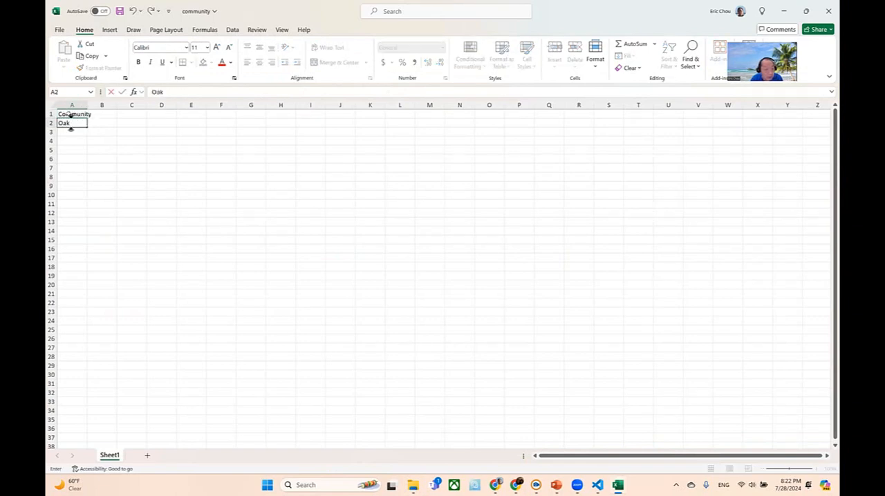
pyautogui.write(' Bend')
pyautogui.press('Return')
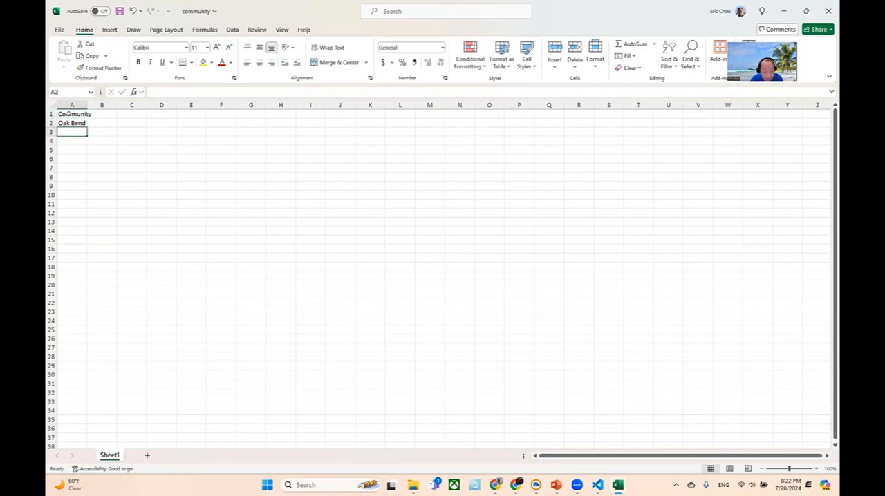
pyautogui.write('Rive')
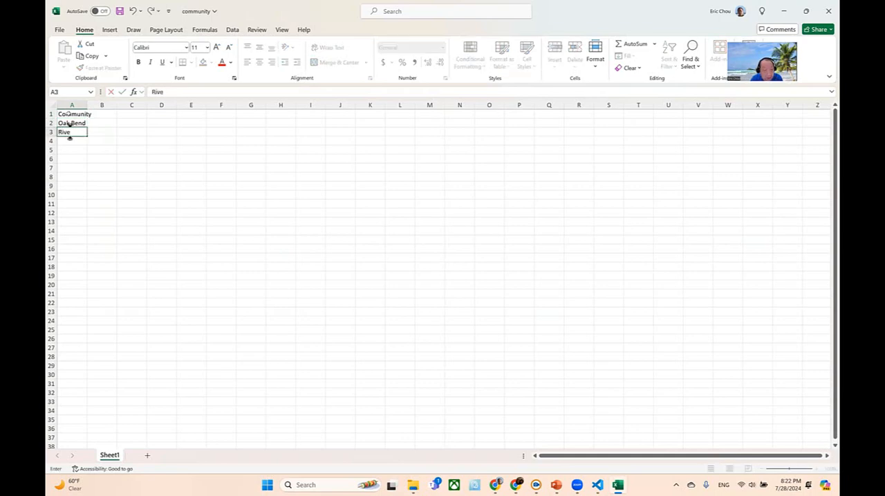
pyautogui.write('r Knol')
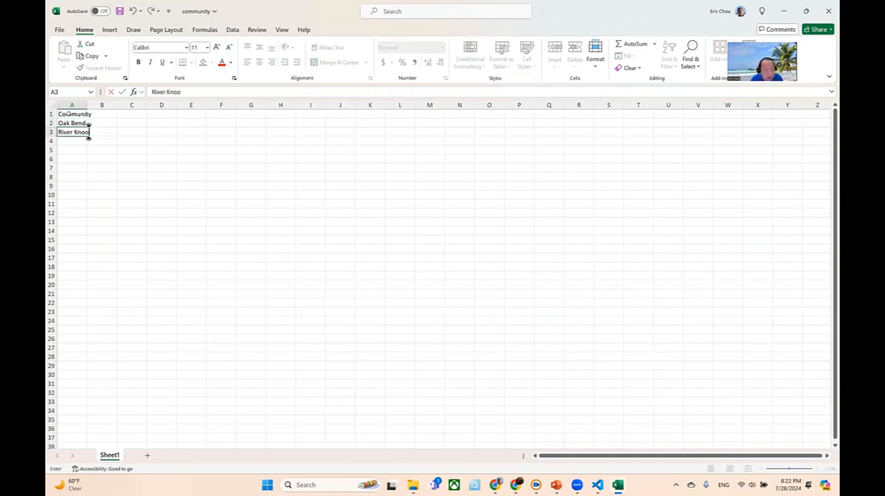
pyautogui.write('l')
pyautogui.press('Return')
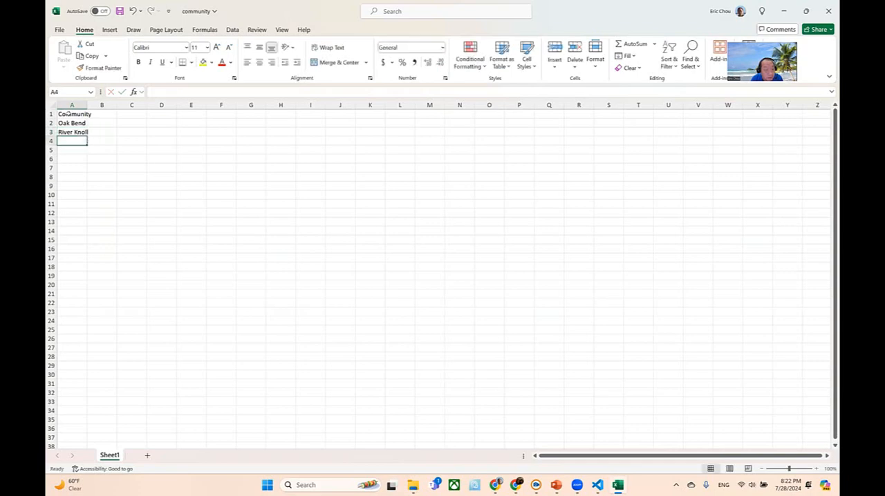
pyautogui.write('Gle')
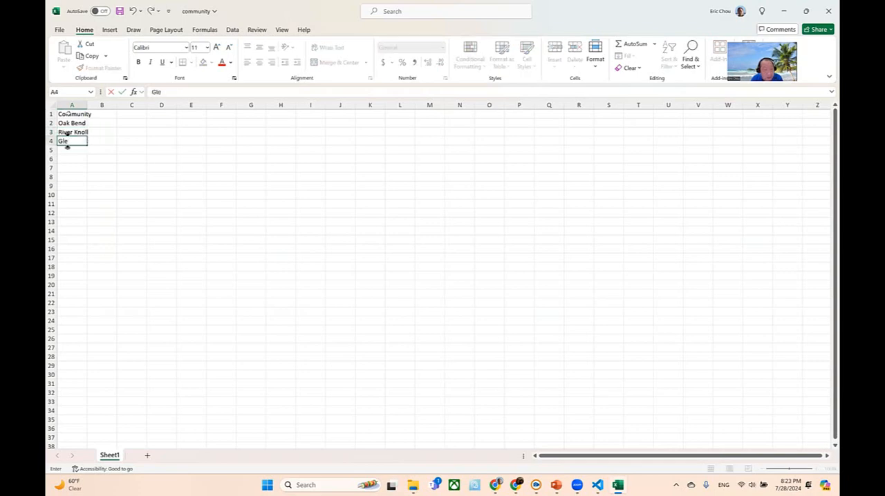
pyautogui.write('nview')
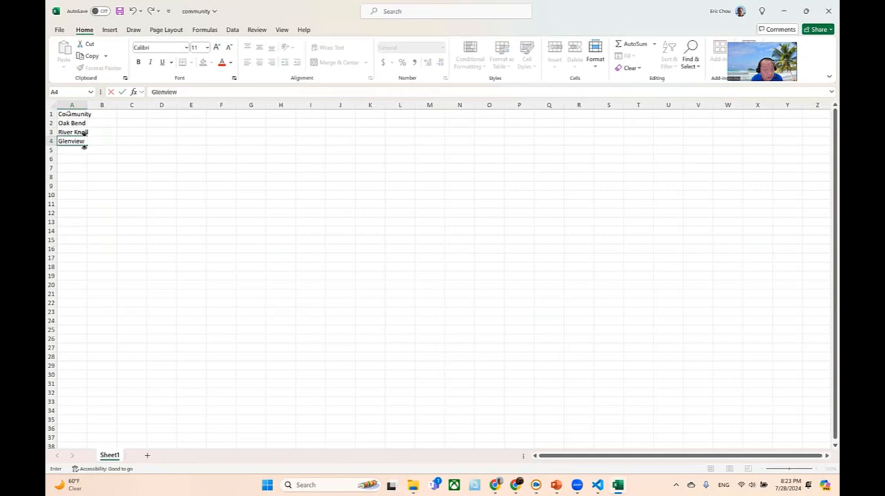
pyautogui.press('Return')
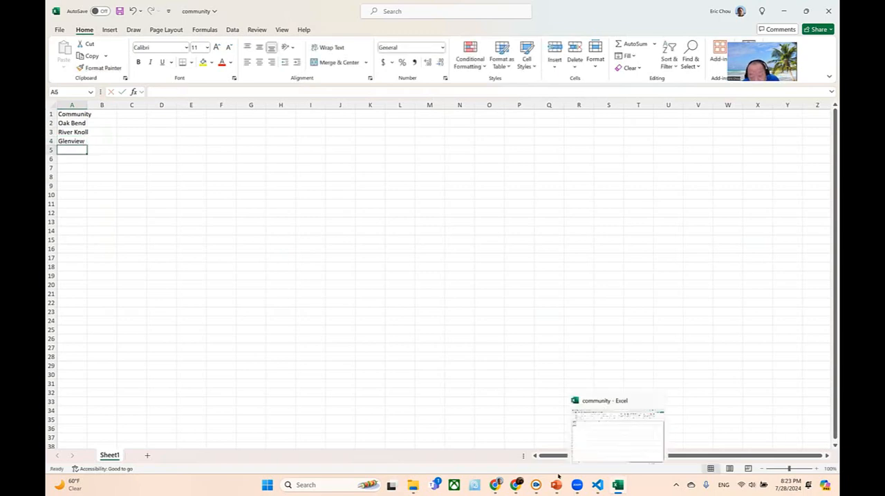
# - Check the table on the PowerPoint Data Series slide, then return to Excel and change cell A4 to Glenview North
pyautogui.moveTo(556, 483)
pyautogui.click(584, 449)
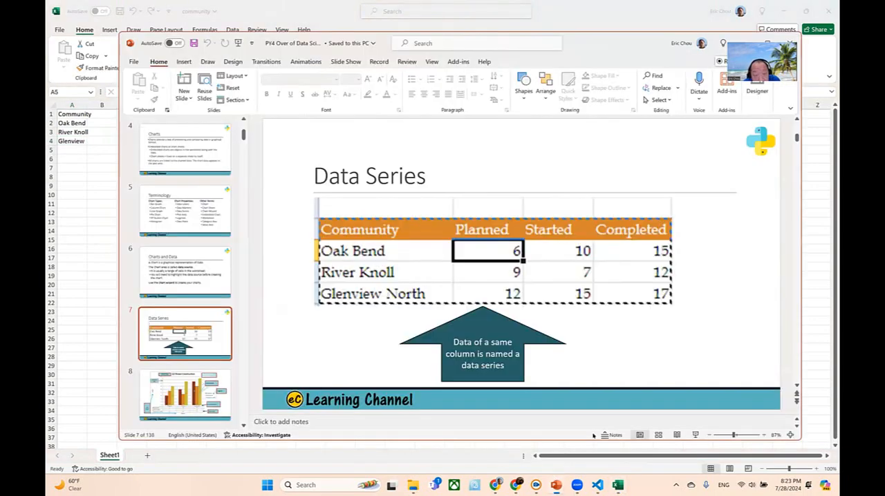
pyautogui.hotkey('alt', 'Tab')
pyautogui.click(76, 140)
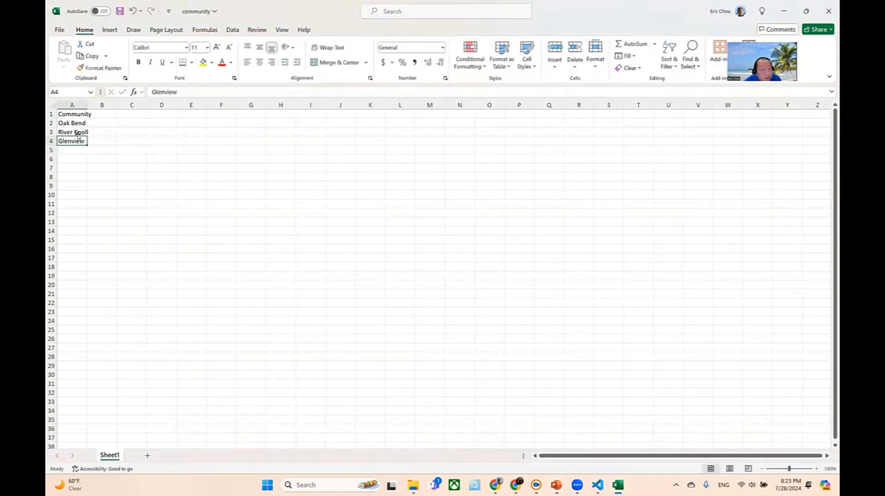
pyautogui.click(196, 92)
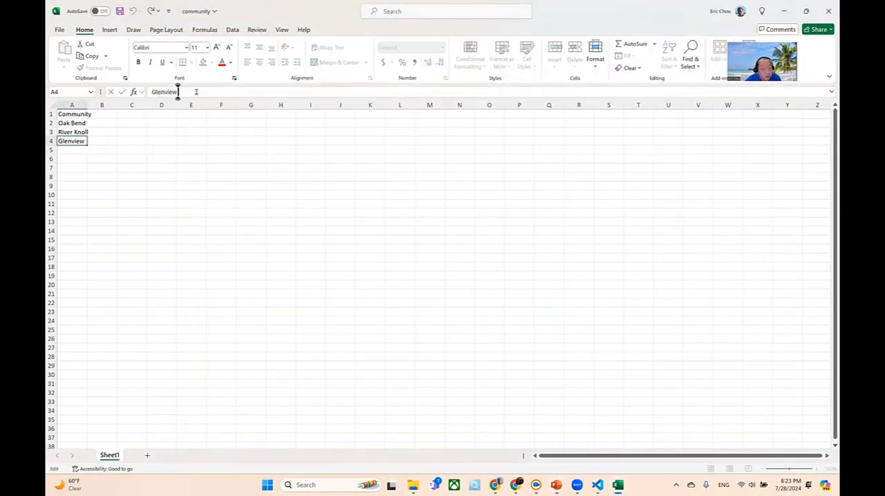
pyautogui.hotkey('alt', 'Return')
pyautogui.write('Not')
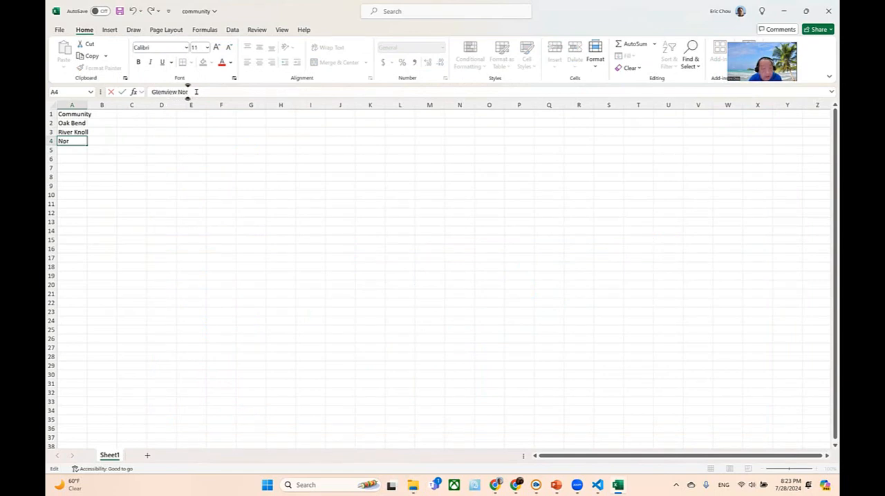
pyautogui.write('th')
pyautogui.press('Return')
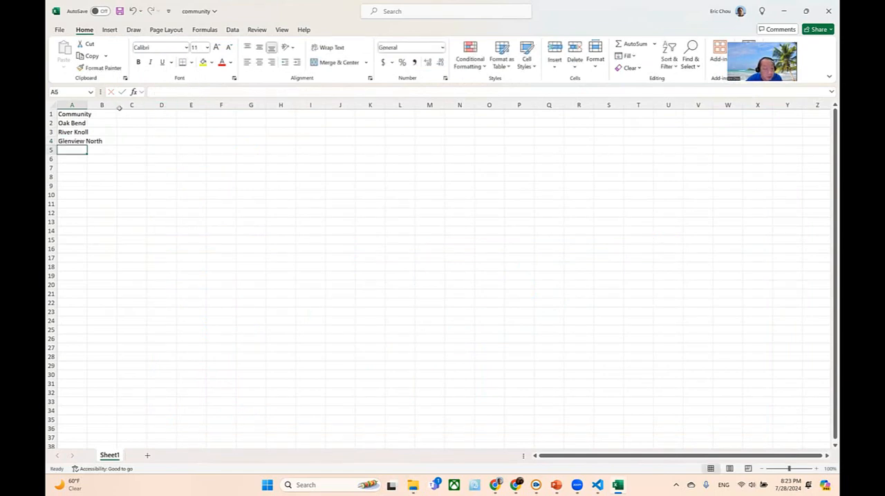
# - Add the column headings Planned, Started and Completed in cells B1 to D1
pyautogui.click(103, 112)
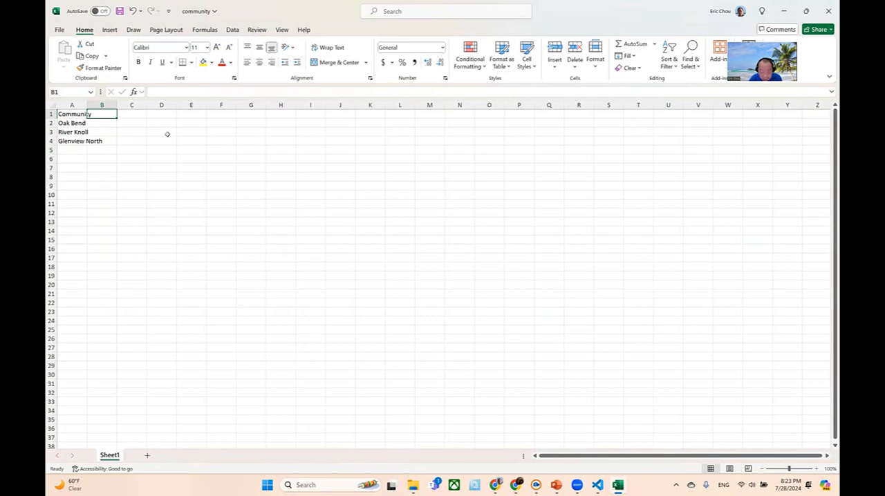
pyautogui.write('Planned')
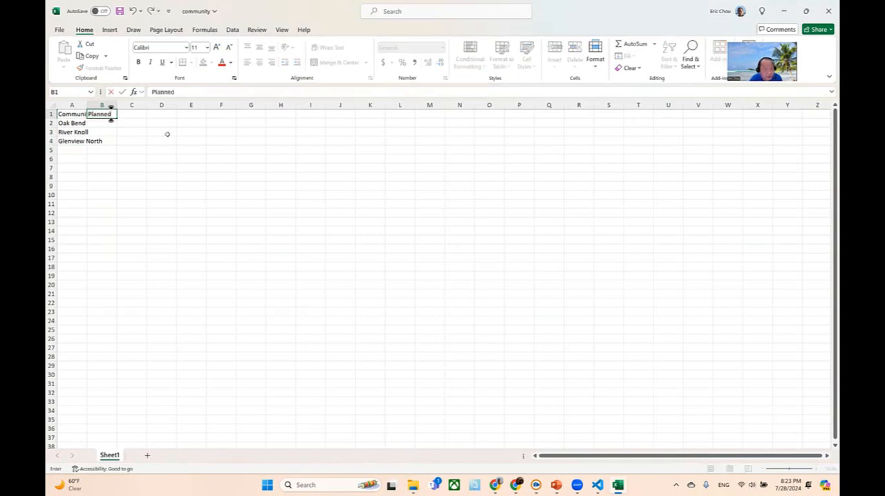
pyautogui.press('Tab')
pyautogui.write('Started')
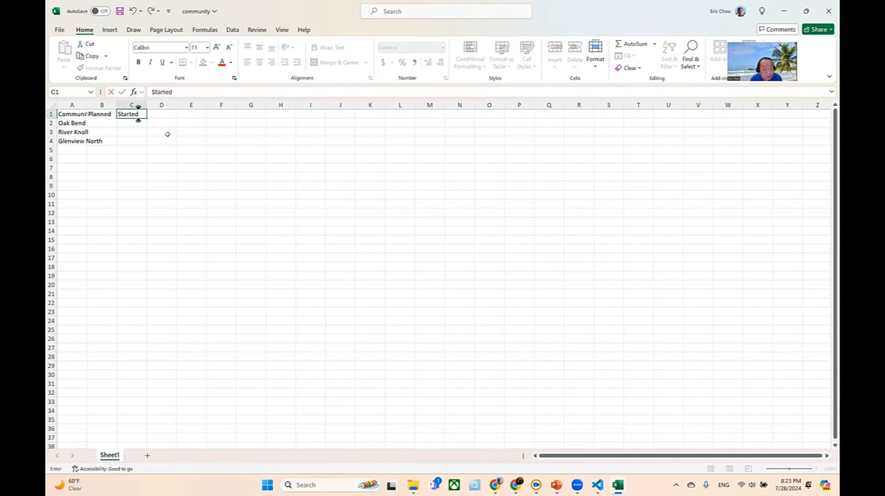
pyautogui.press('Tab')
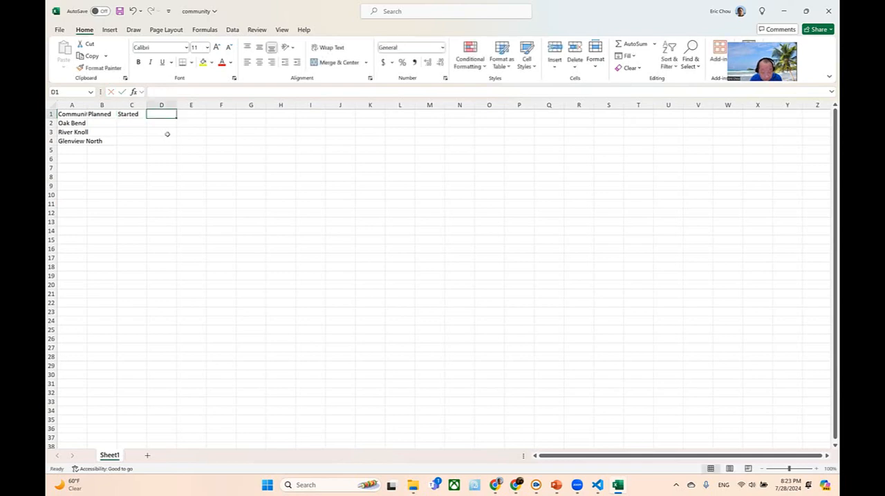
pyautogui.write('Completed')
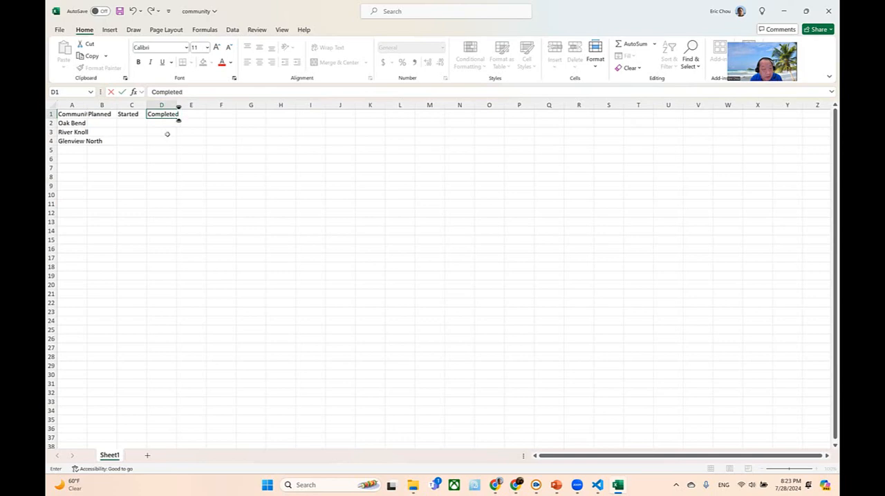
pyautogui.press('Return')
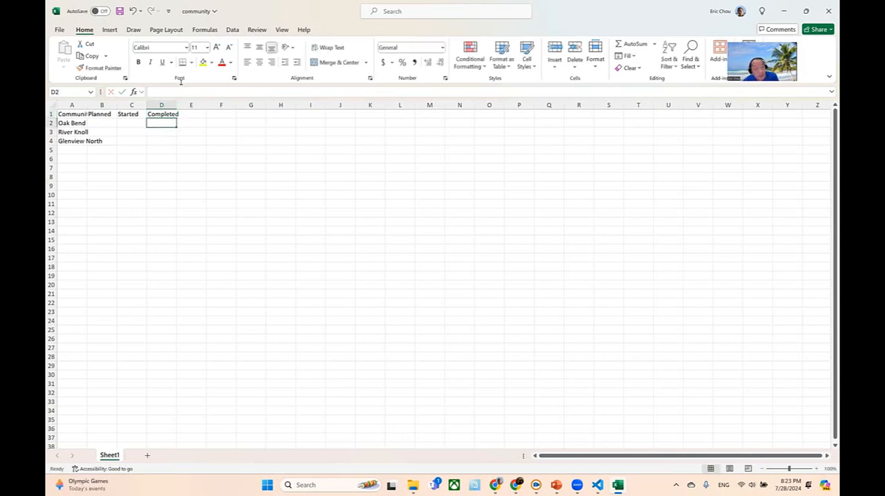
# - Set the font size of the whole sheet to 18
pyautogui.click(49, 102)
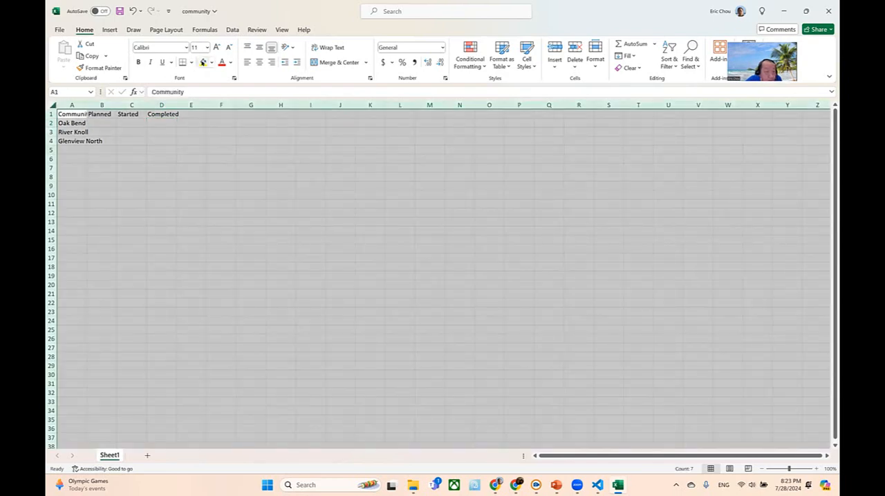
pyautogui.click(206, 47)
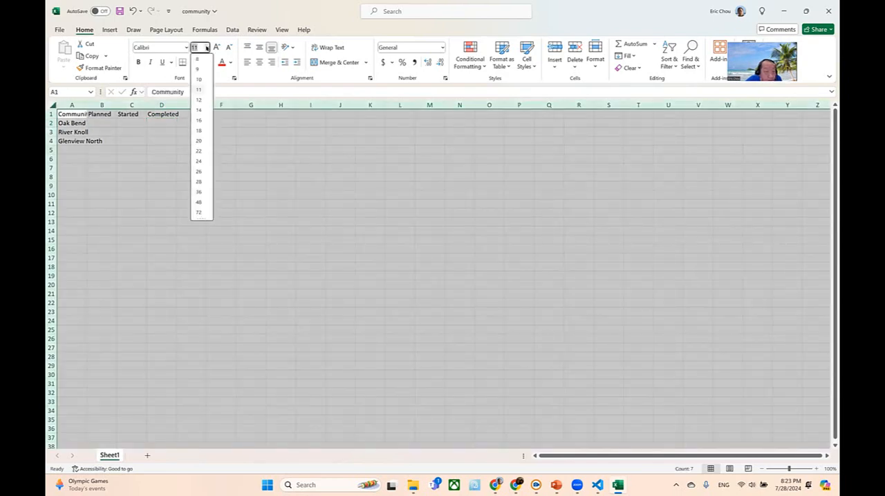
pyautogui.click(198, 130)
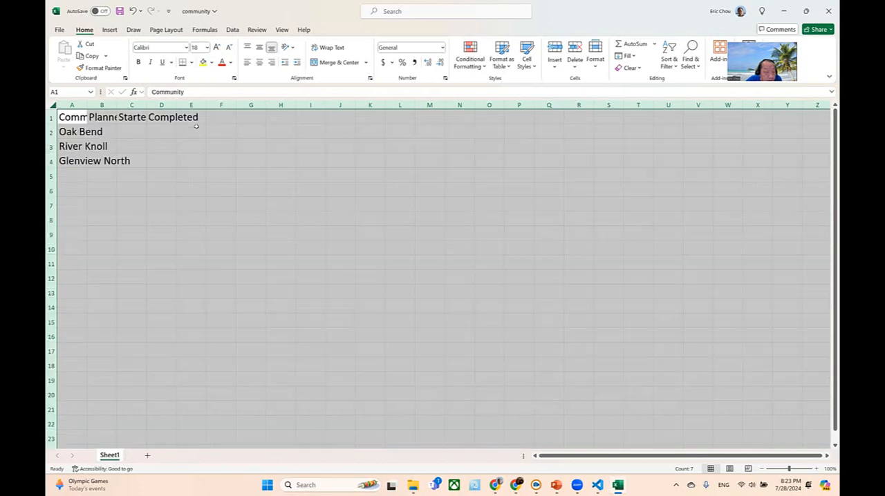
pyautogui.click(284, 217)
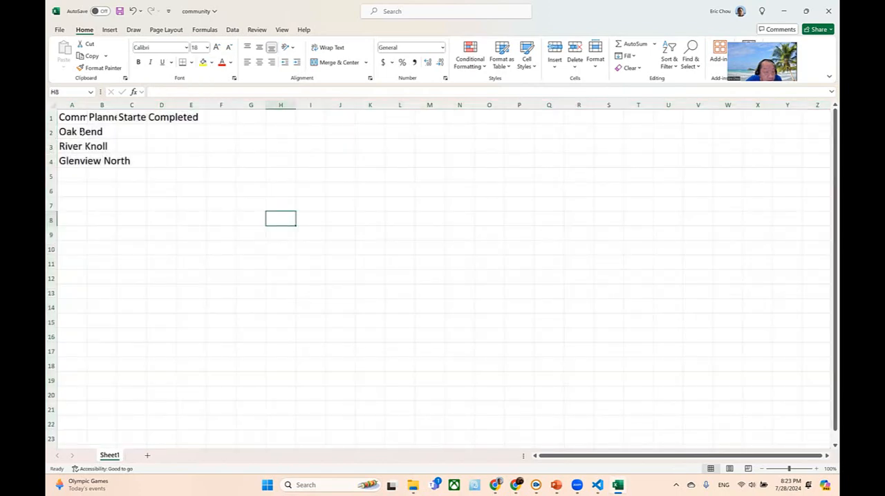
# - Set the width of column A to 25
pyautogui.click(71, 103)
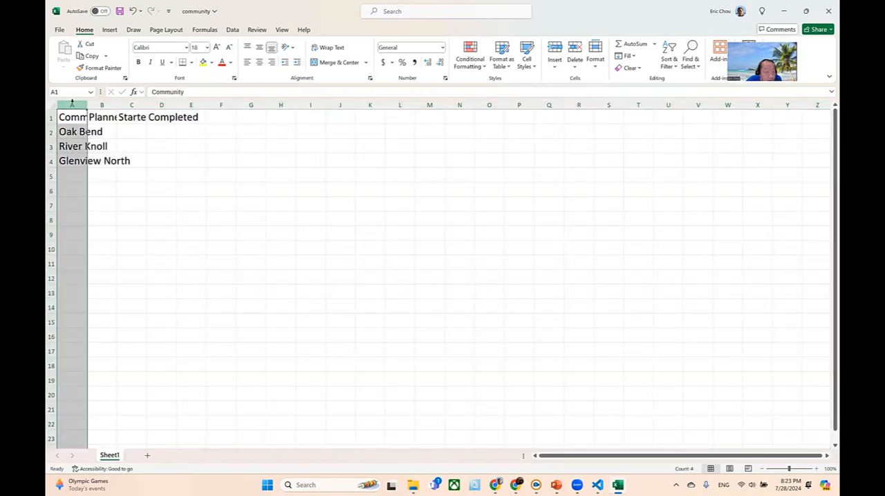
pyautogui.rightClick(71, 103)
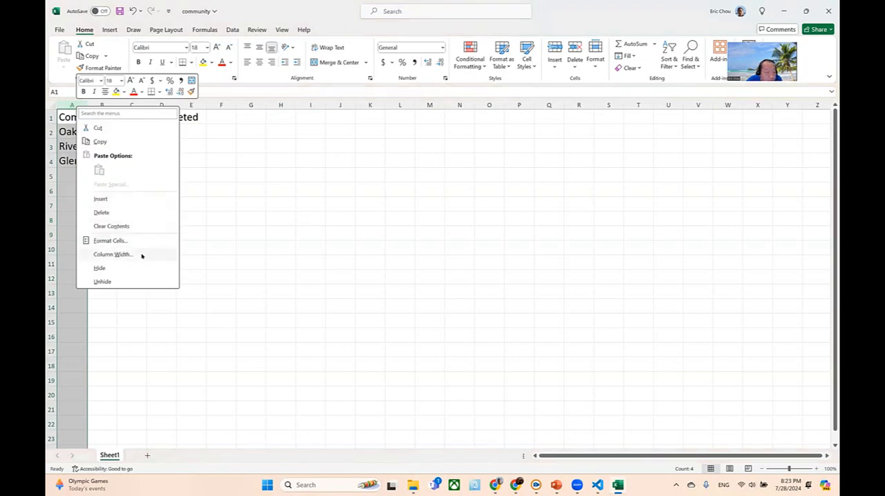
pyautogui.click(112, 254)
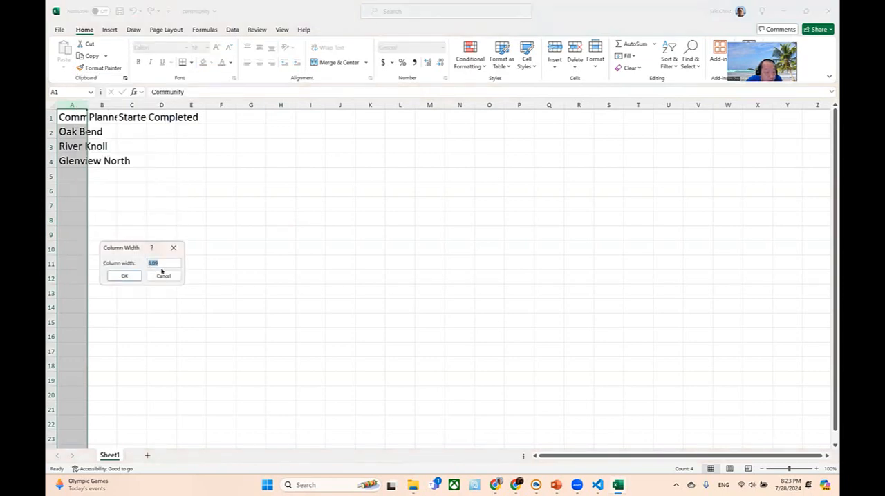
pyautogui.write('25')
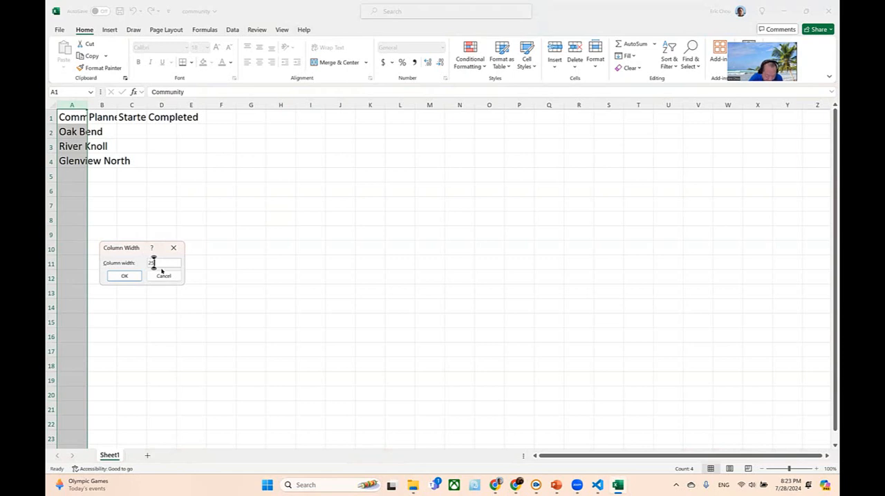
pyautogui.press('Return')
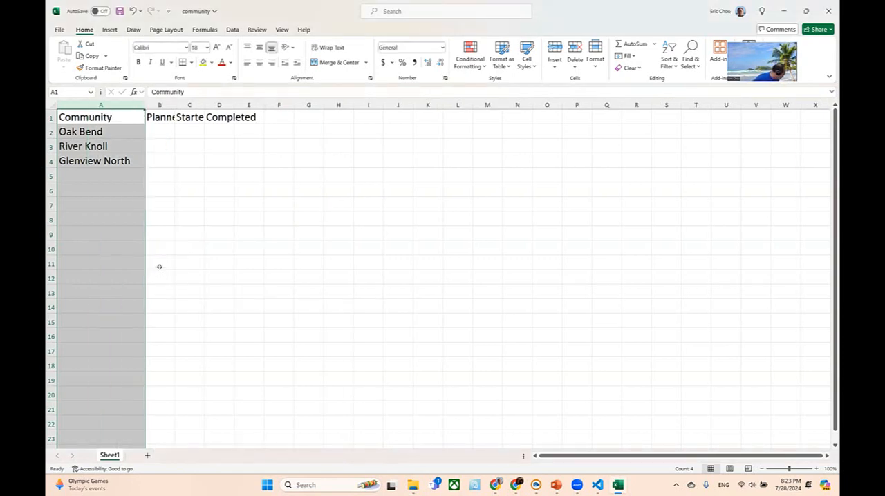
# - Set the width of columns B to D to 20
pyautogui.moveTo(168, 110); pyautogui.dragTo(228, 109)
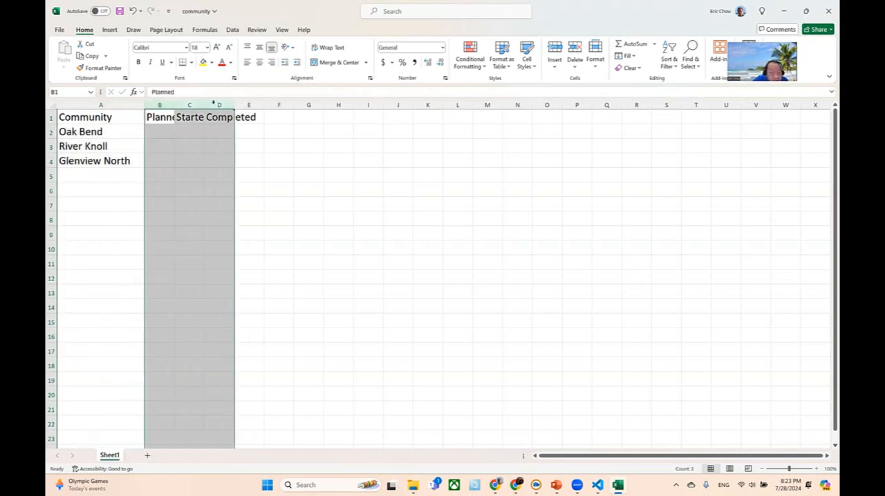
pyautogui.rightClick(214, 103)
pyautogui.click(253, 255)
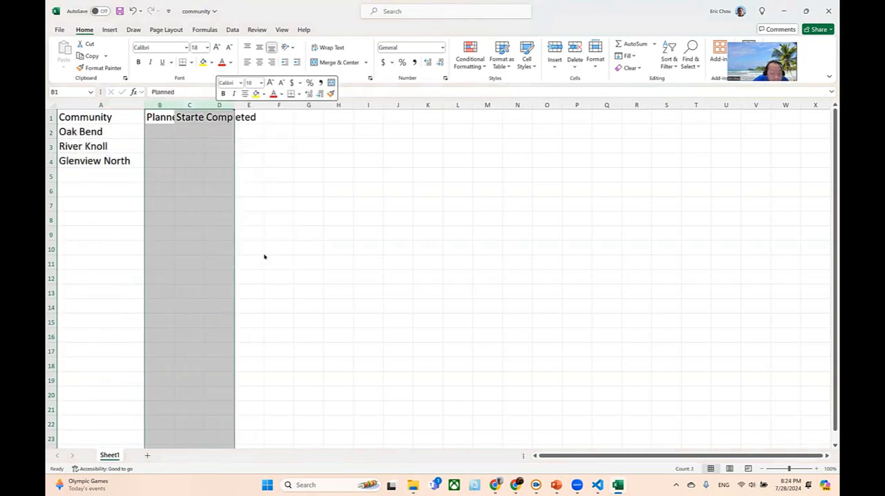
pyautogui.write('20')
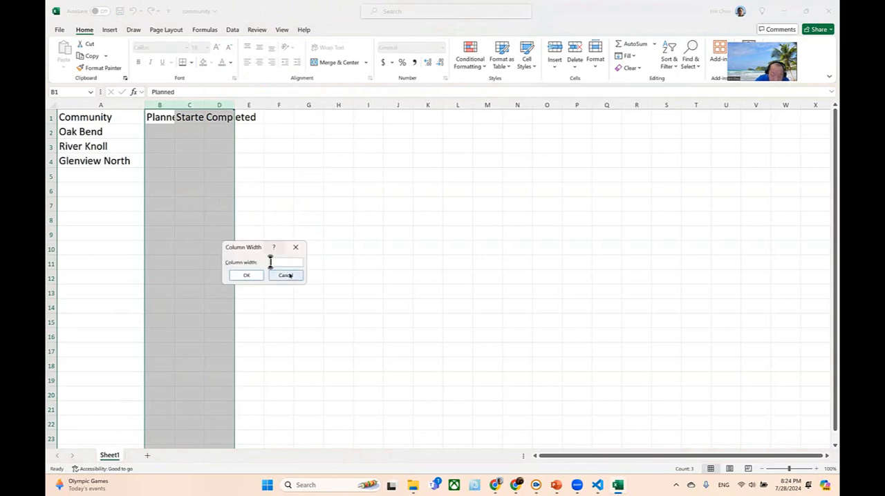
pyautogui.press('Return')
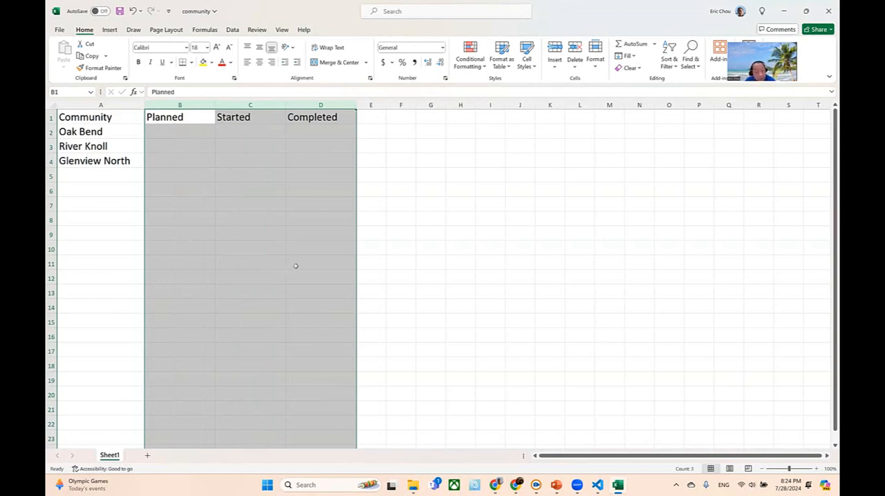
# - Give the header cells A1 to D1 a light gold fill and a white font colour
pyautogui.moveTo(138, 118); pyautogui.dragTo(325, 114)
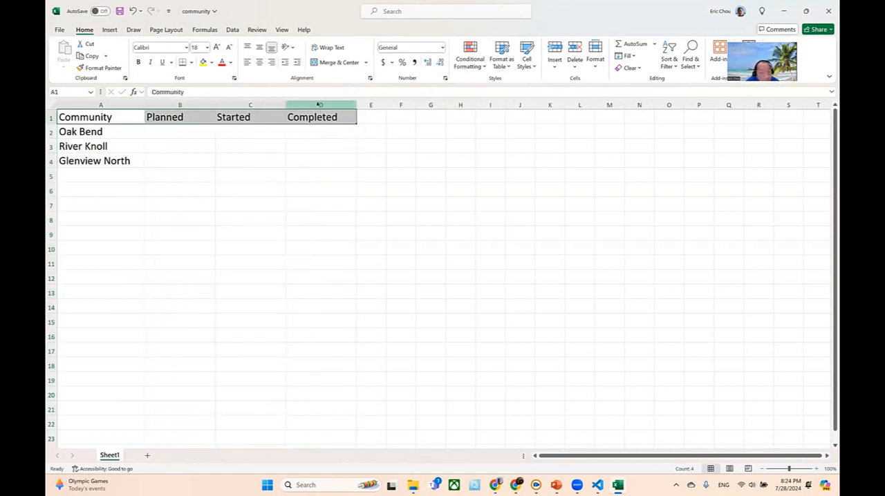
pyautogui.click(210, 62)
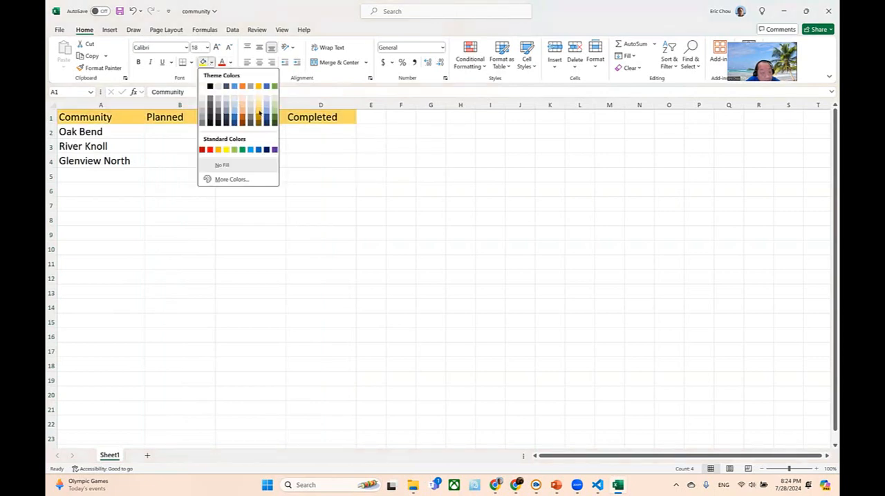
pyautogui.click(259, 114)
pyautogui.click(231, 63)
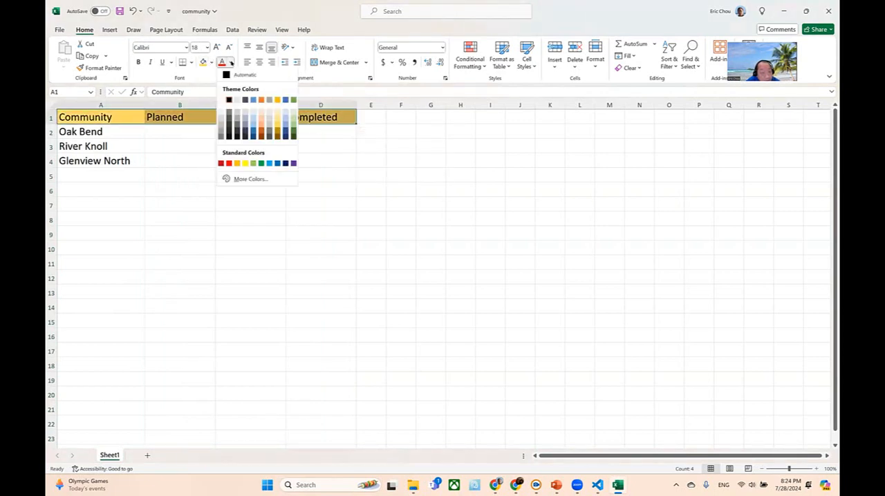
pyautogui.click(224, 99)
pyautogui.click(554, 304)
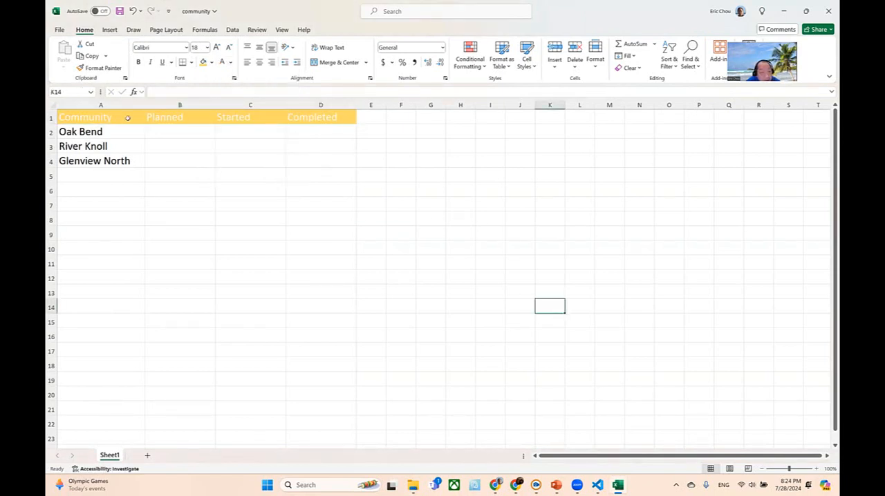
# - Change the fill of header cells A1 to D1 to a darker gold shade
pyautogui.moveTo(127, 119); pyautogui.dragTo(307, 119)
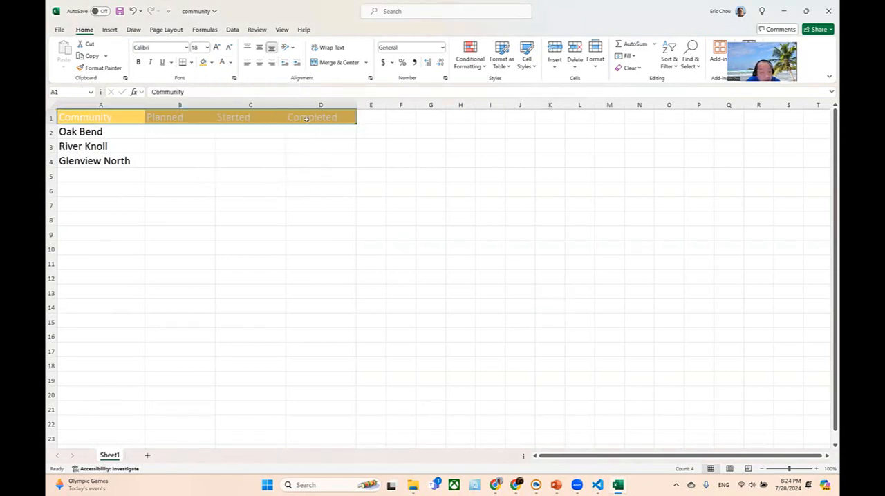
pyautogui.click(212, 63)
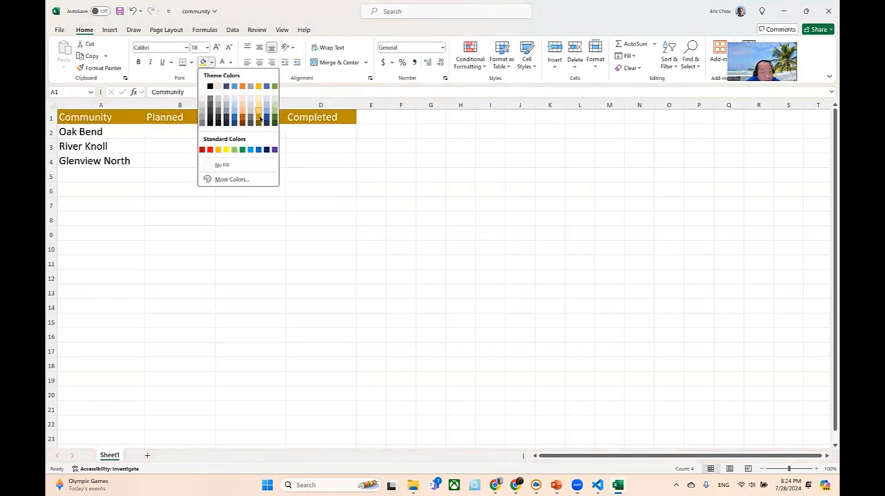
pyautogui.click(259, 119)
pyautogui.click(371, 217)
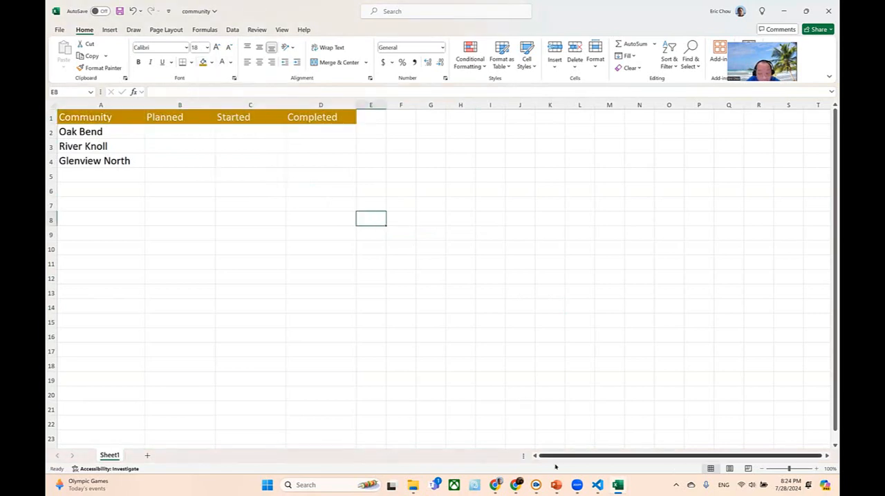
# - Check the table on the PowerPoint Data Series slide, then return to Excel and enter 6, 10 and 15 for Oak Bend in B2 to D2
pyautogui.moveTo(556, 484)
pyautogui.click(590, 445)
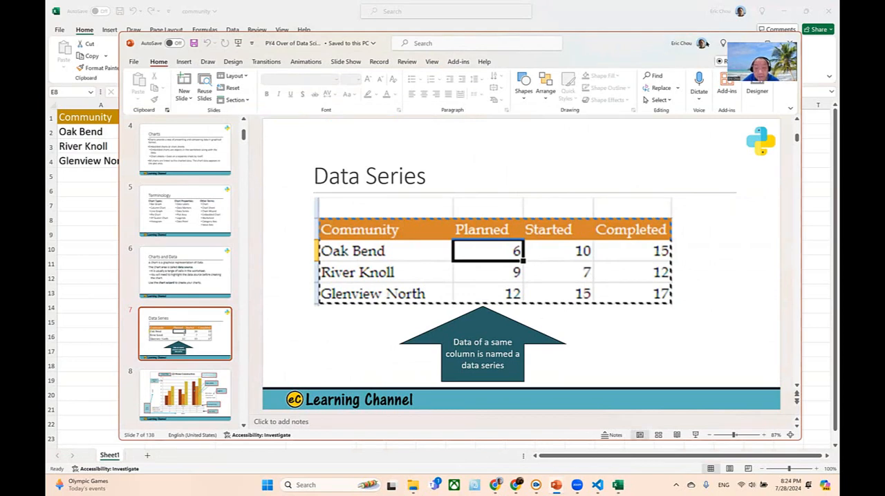
pyautogui.click(806, 11)
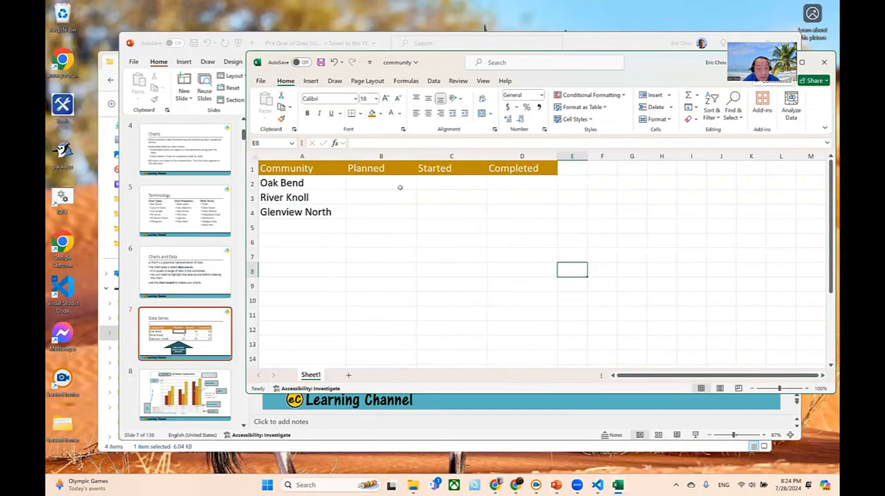
pyautogui.click(397, 186)
pyautogui.write('6')
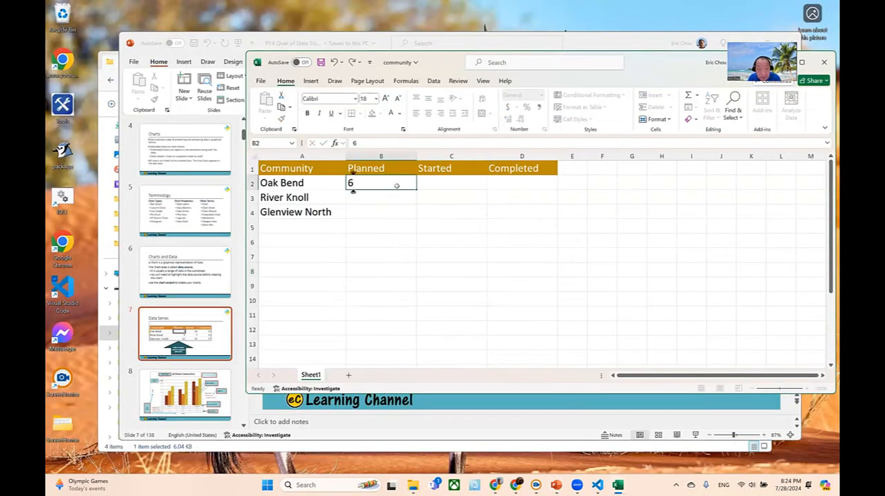
pyautogui.press('Tab')
pyautogui.write('10')
pyautogui.press('Tab')
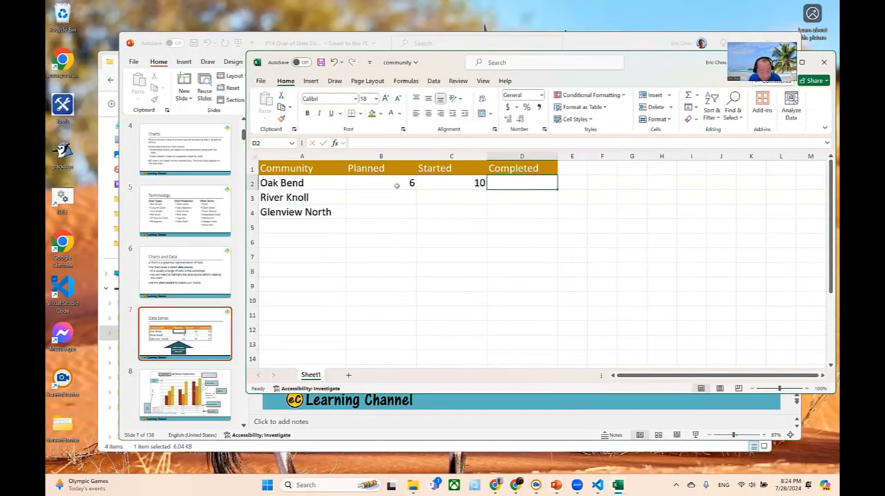
pyautogui.write('15')
# - Enter 9, 7 and 12 as River Knoll's planned, started and completed numbers in cells B3 to D3
pyautogui.press('Down')
pyautogui.press('Left')
pyautogui.press('Left')
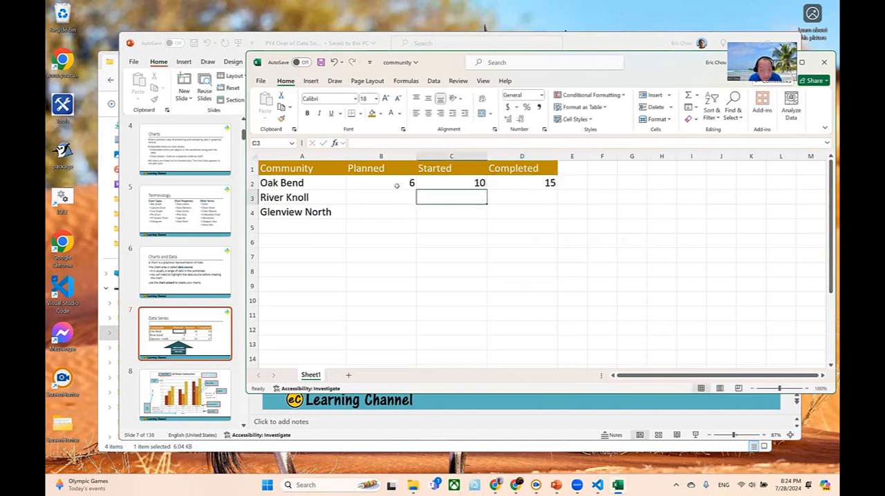
pyautogui.write('9')
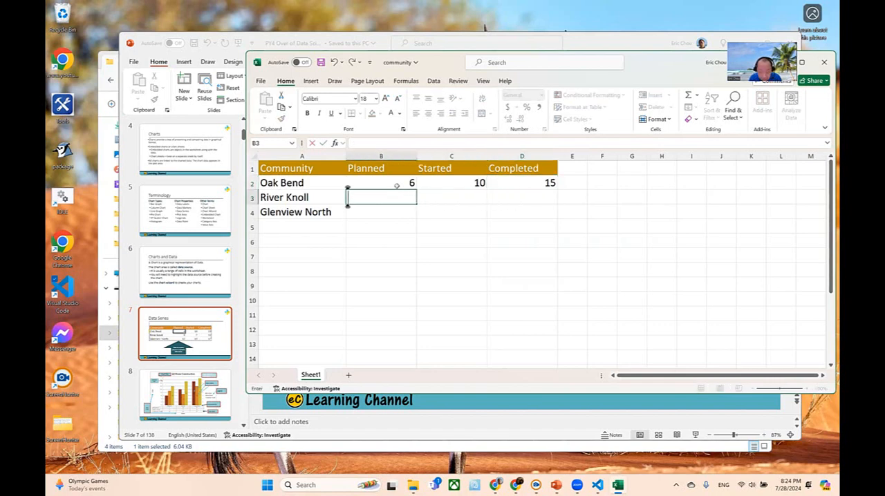
pyautogui.press('Tab')
pyautogui.write('7')
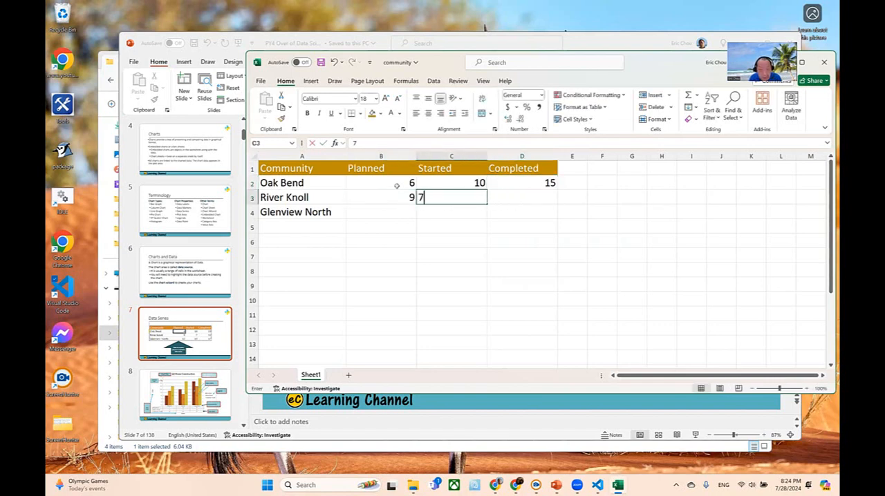
pyautogui.press('Tab')
pyautogui.write('12')
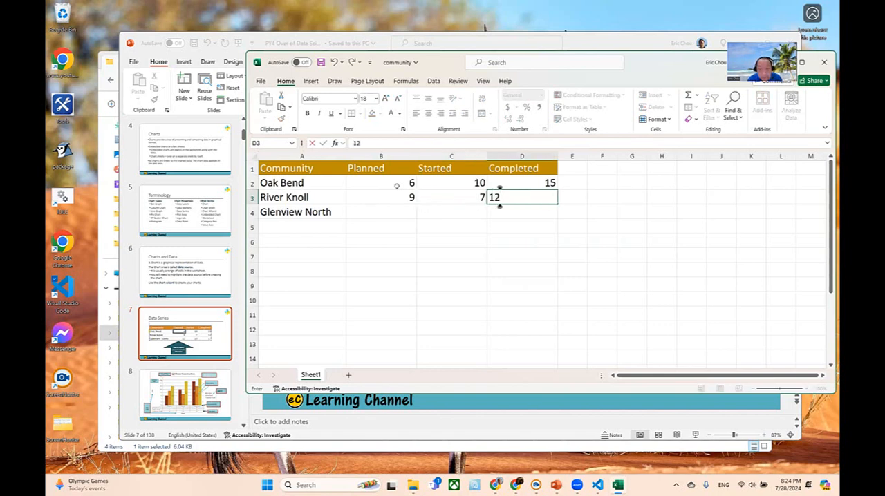
pyautogui.click(599, 272)
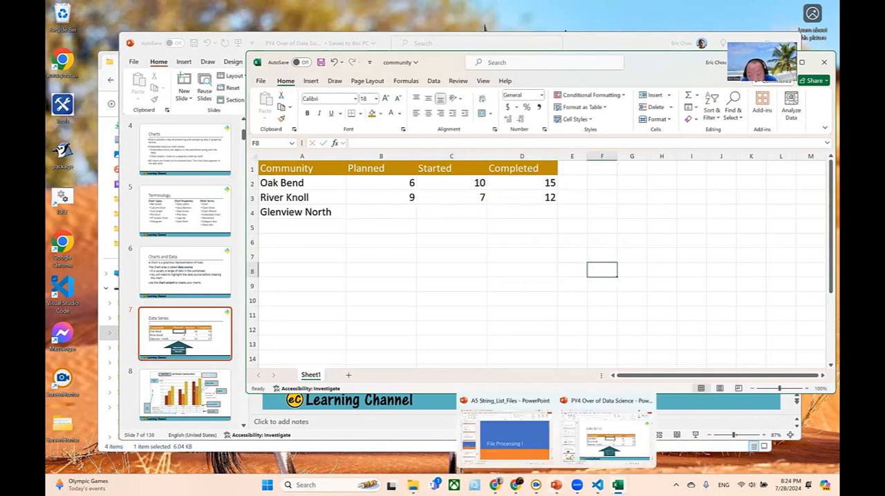
# - Check the PowerPoint slide's Glenview North numbers, then return to Excel and enter 12, 15 and 17 in cells B4 to D4
pyautogui.click(556, 485)
pyautogui.click(578, 424)
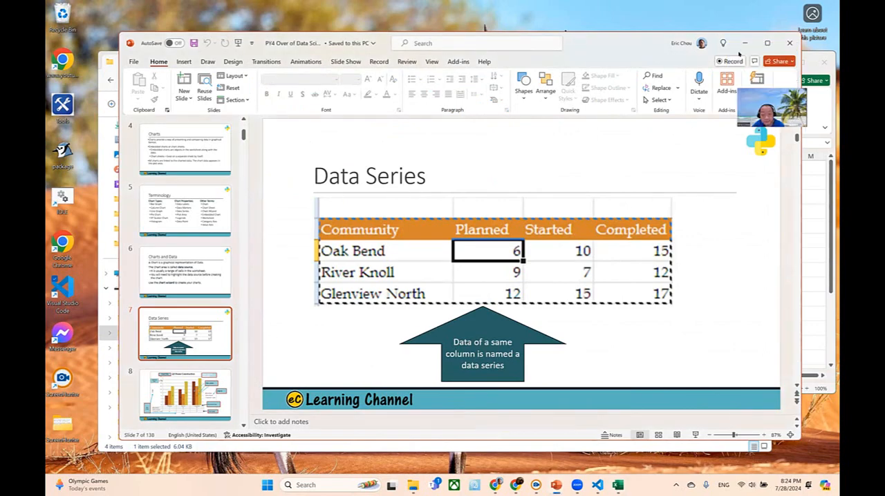
pyautogui.click(744, 42)
pyautogui.click(406, 213)
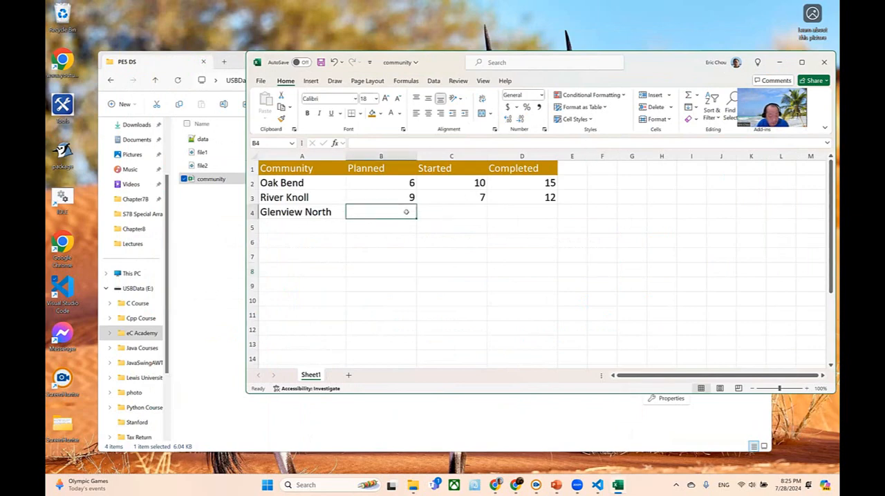
pyautogui.write('12')
pyautogui.press('Tab')
pyautogui.write('15')
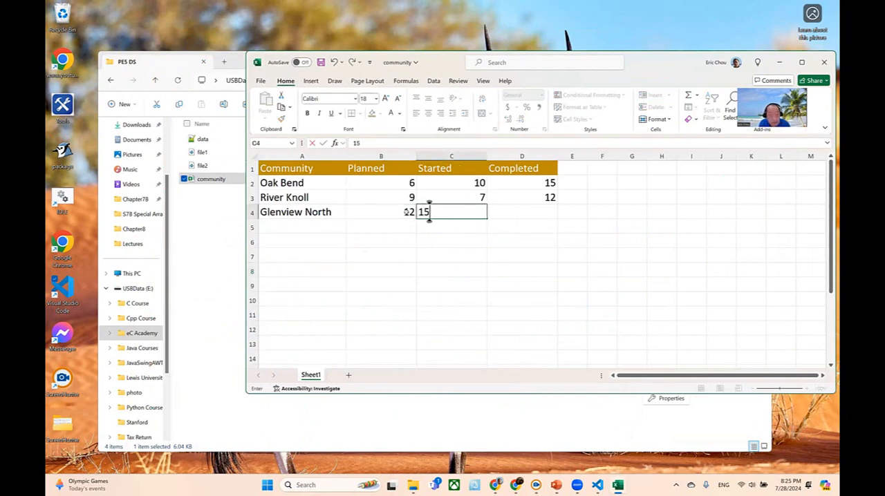
pyautogui.press('Tab')
pyautogui.write('17')
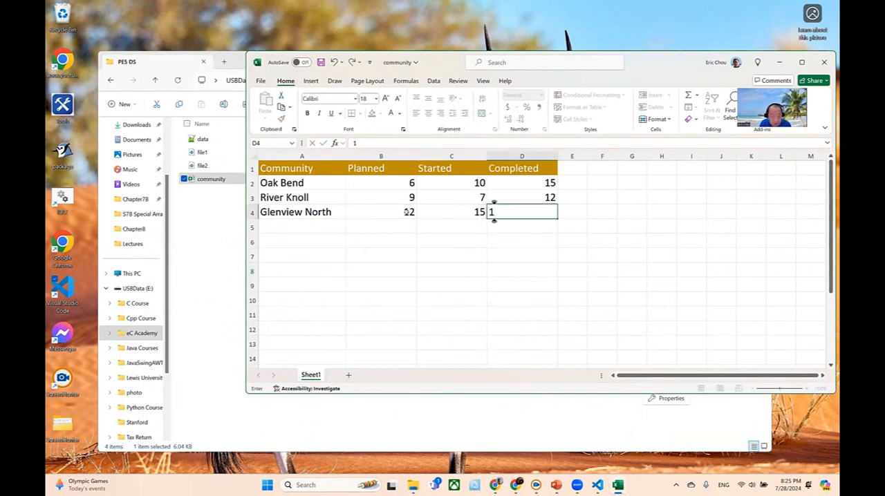
pyautogui.click(470, 330)
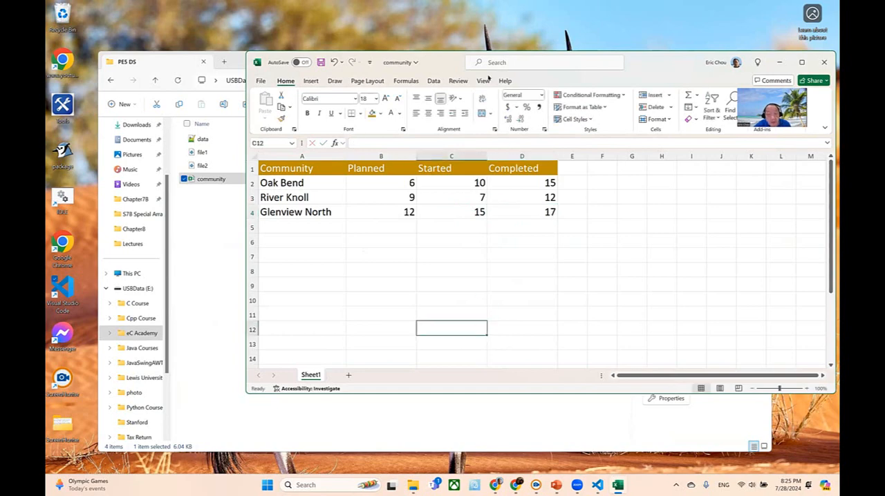
pyautogui.moveTo(360, 174)
pyautogui.mouseDown()
pyautogui.moveTo(408, 201)
pyautogui.moveTo(365, 170)
pyautogui.mouseUp()
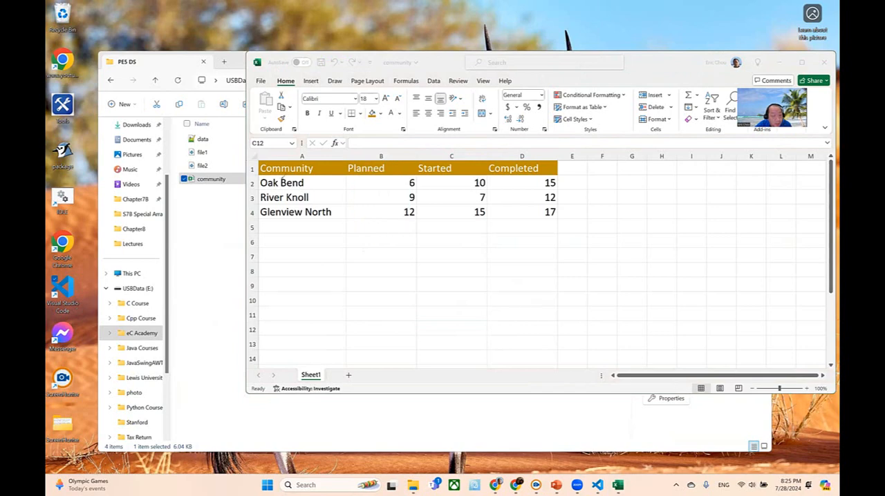
pyautogui.moveTo(282, 181)
pyautogui.mouseDown()
pyautogui.moveTo(264, 210)
pyautogui.moveTo(322, 167)
pyautogui.moveTo(280, 158)
pyautogui.mouseUp()
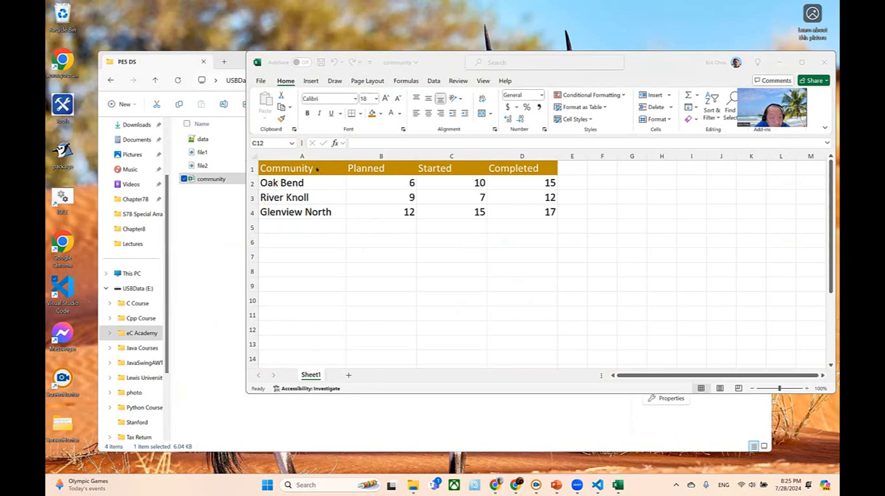
# - Apply outside borders around each column of the table, from Community to Completed, across rows 1 to 4
pyautogui.moveTo(323, 168); pyautogui.dragTo(325, 211)
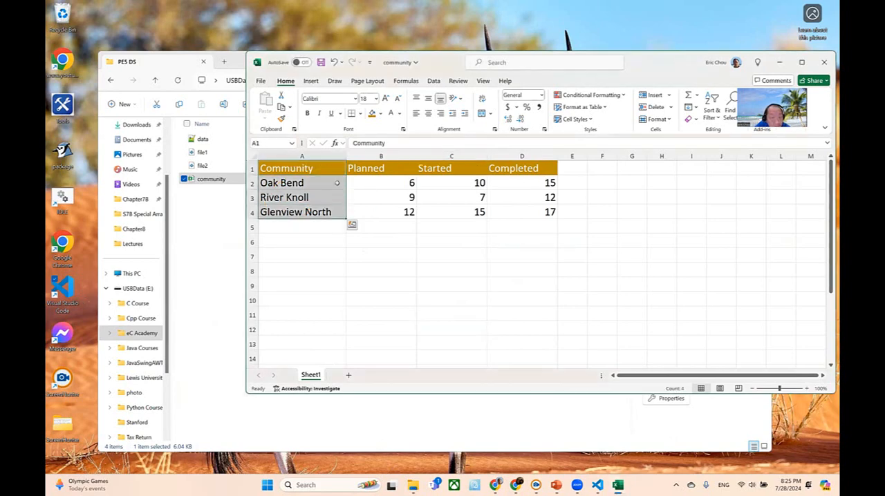
pyautogui.click(360, 114)
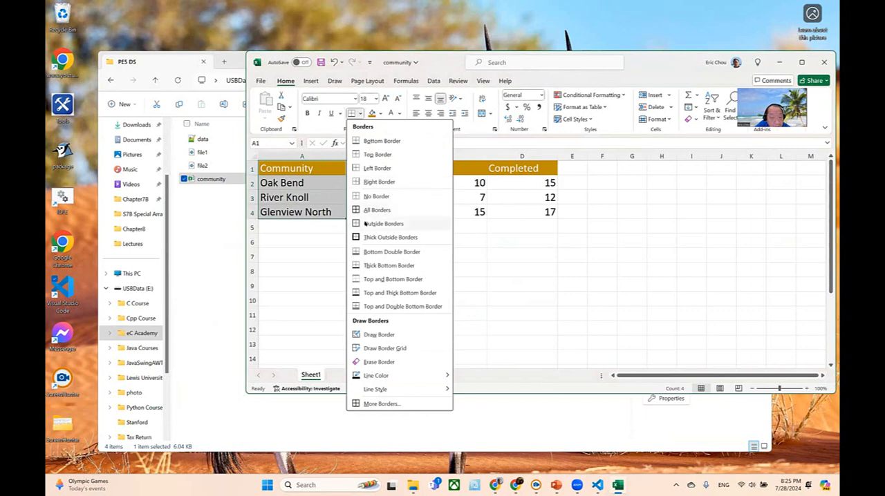
pyautogui.click(365, 223)
pyautogui.moveTo(367, 170); pyautogui.dragTo(370, 212)
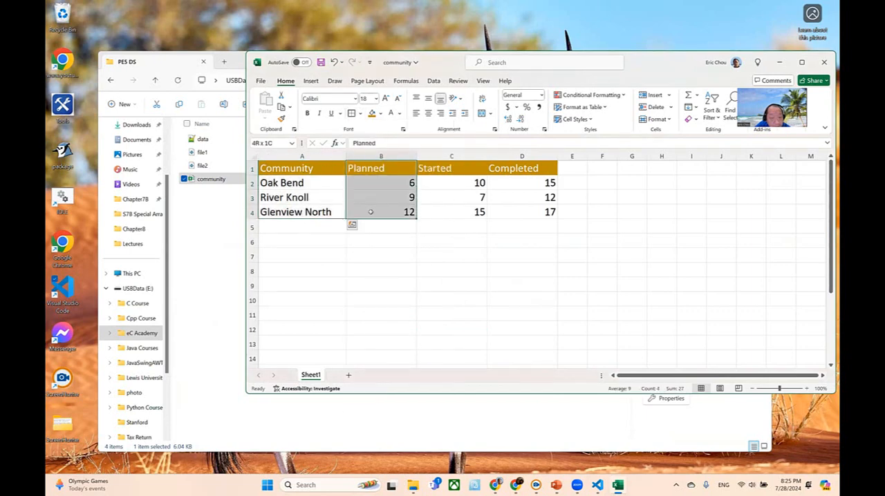
pyautogui.click(351, 113)
pyautogui.moveTo(442, 169); pyautogui.dragTo(442, 209)
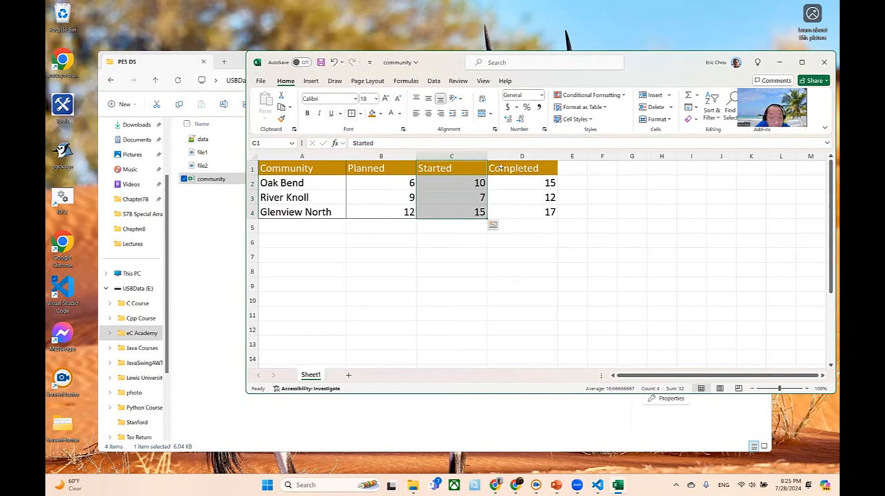
pyautogui.moveTo(515, 169); pyautogui.dragTo(519, 213)
pyautogui.click(351, 113)
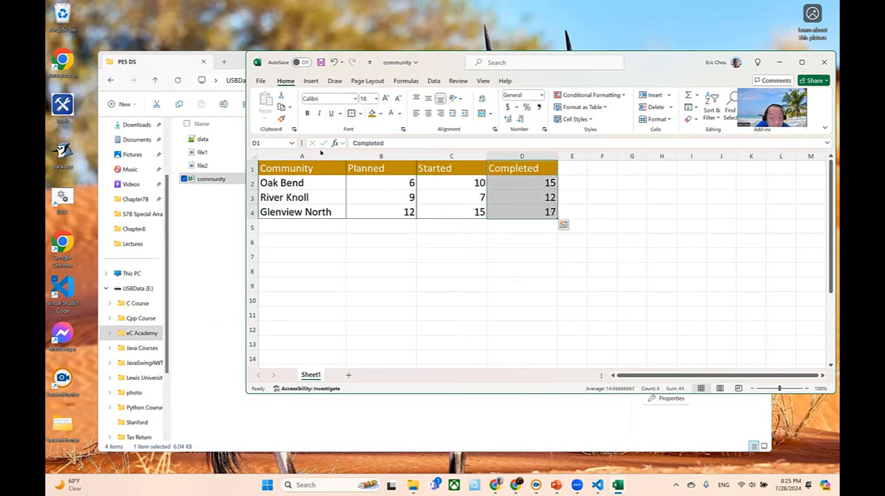
pyautogui.moveTo(269, 169); pyautogui.dragTo(500, 169)
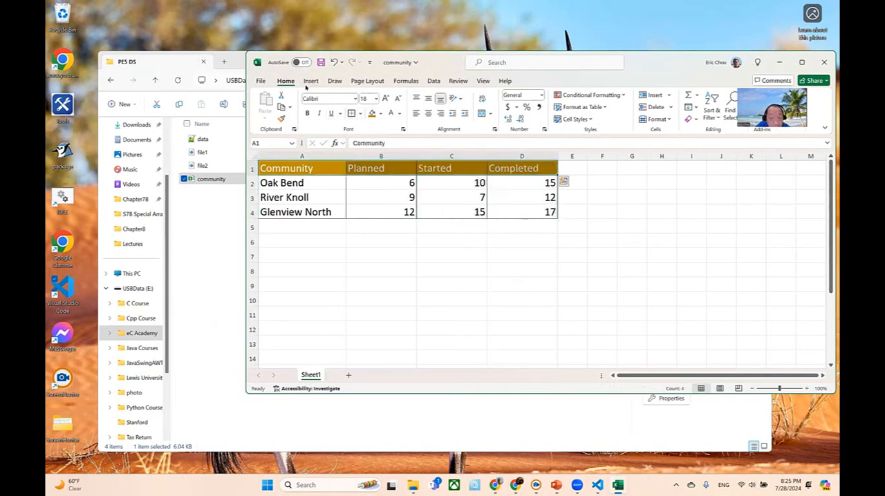
pyautogui.click(351, 238)
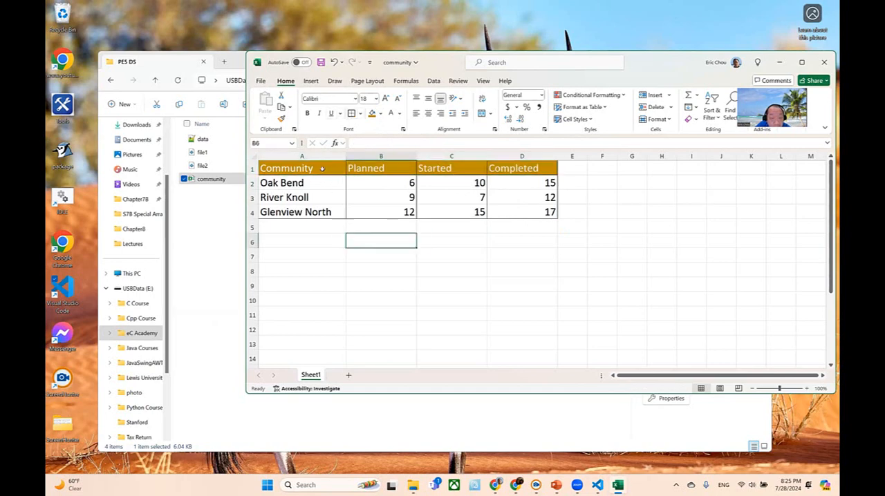
# - Apply thick outside borders around the whole table in A1 to D4
pyautogui.hotkey('ctrl', 'Home')
pyautogui.hotkey('ctrl', 'a')
pyautogui.hotkey('ctrl', 'End')
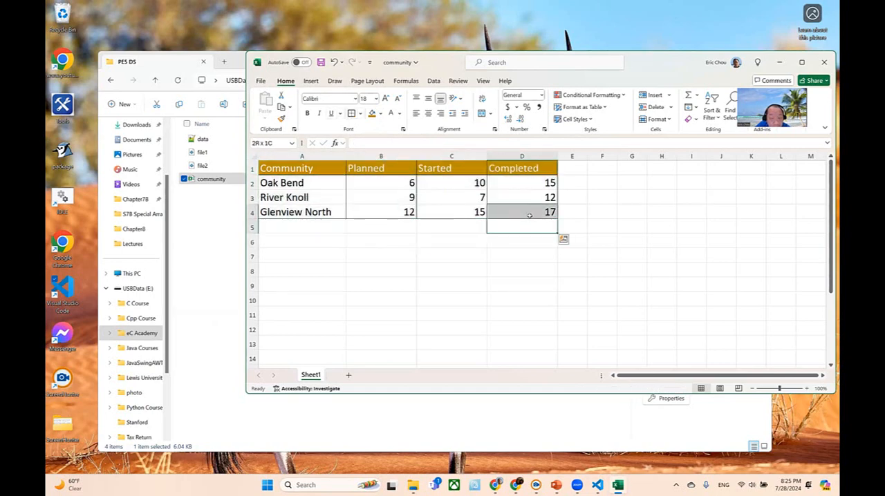
pyautogui.click(349, 200)
pyautogui.moveTo(287, 169); pyautogui.dragTo(536, 212)
pyautogui.click(360, 113)
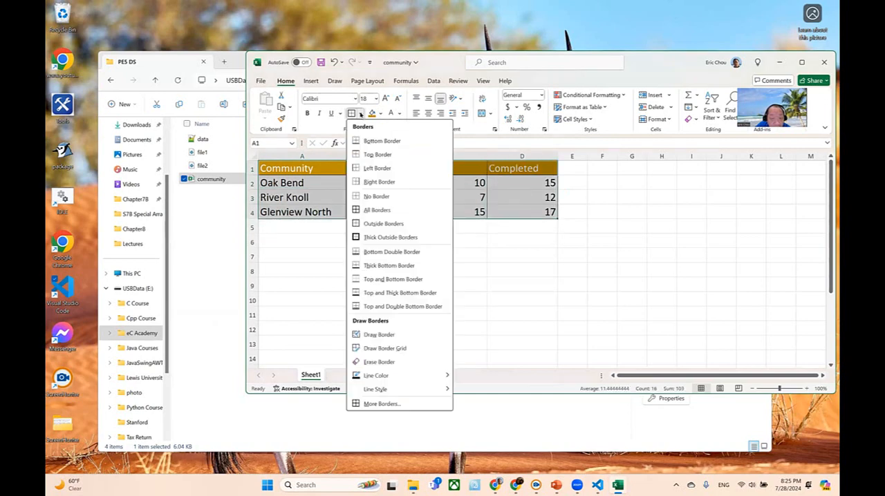
pyautogui.click(371, 238)
pyautogui.click(546, 270)
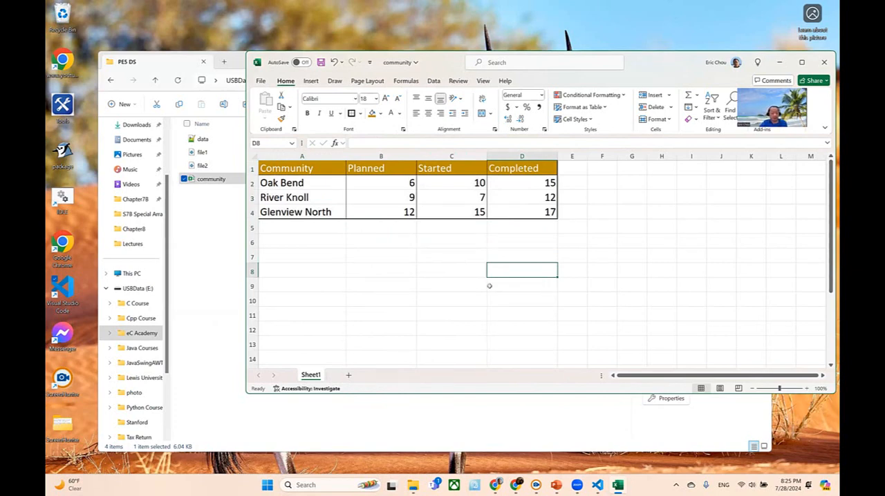
# - Center the contents of the Planned, Started and Completed columns, B to D
pyautogui.click(377, 158)
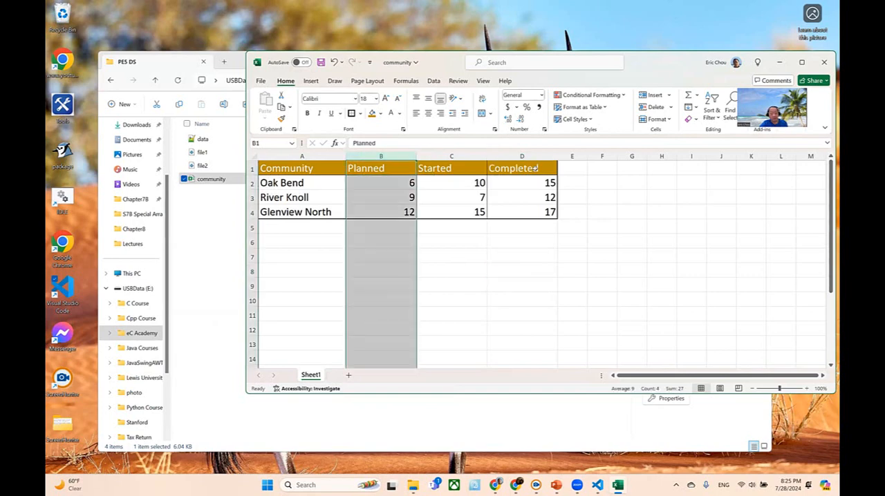
pyautogui.keyDown('shift'); pyautogui.click(535, 164); pyautogui.keyUp('shift')
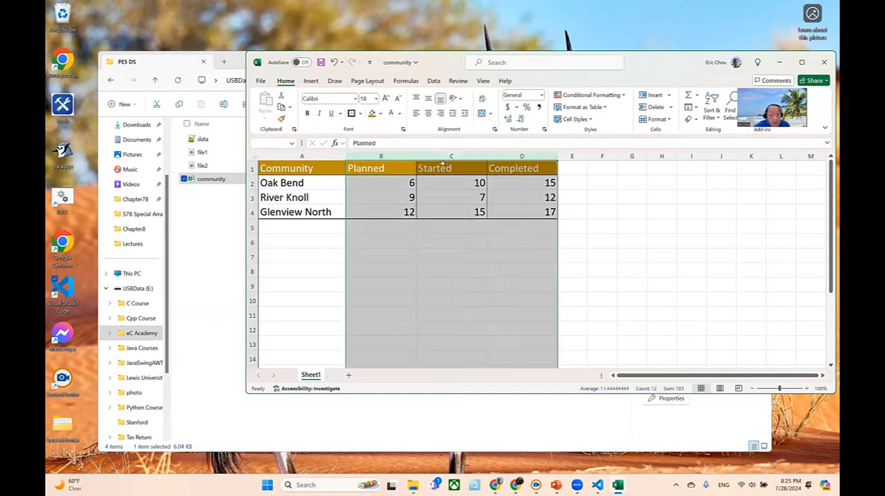
pyautogui.click(429, 116)
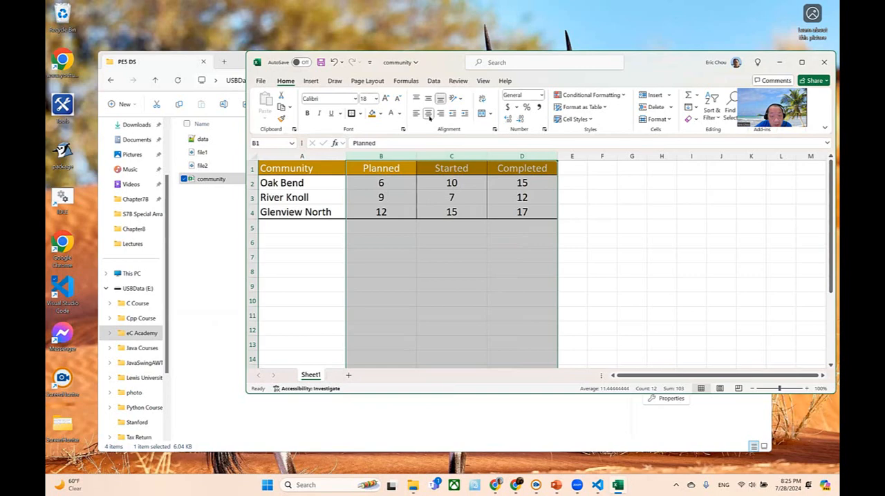
pyautogui.click(500, 326)
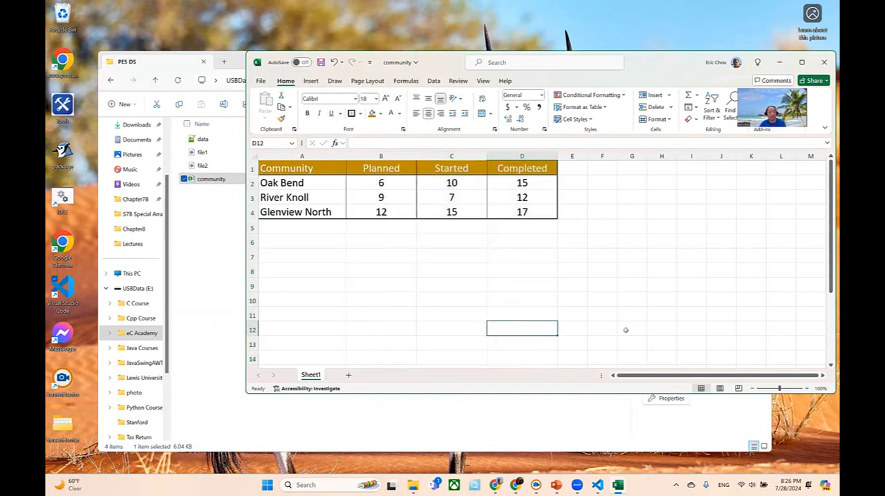
# - Check the table on the PowerPoint Data Series slide, then return to Excel and save the community workbook
pyautogui.click(556, 483)
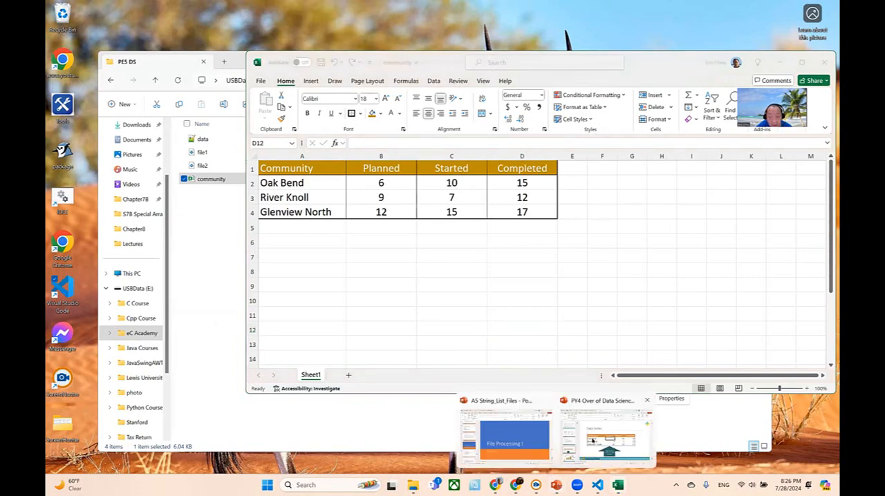
pyautogui.click(608, 438)
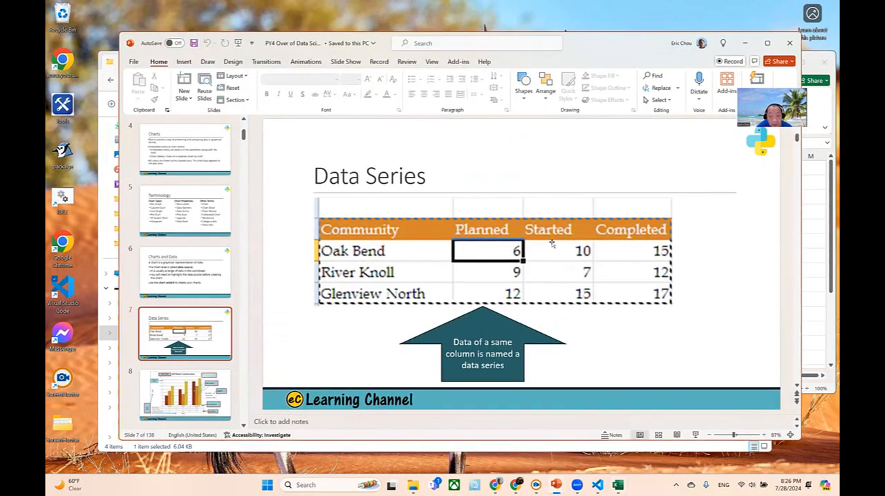
pyautogui.click(743, 43)
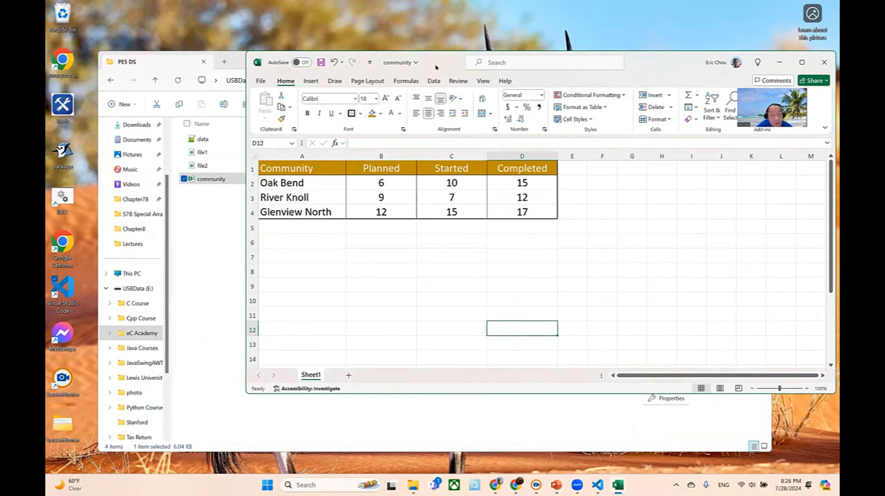
pyautogui.moveTo(435, 63); pyautogui.dragTo(277, 73)
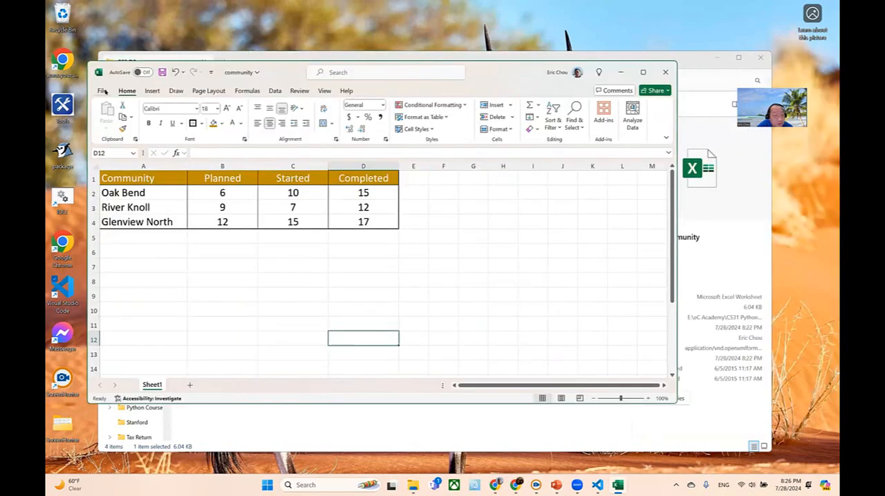
pyautogui.click(103, 91)
pyautogui.click(115, 235)
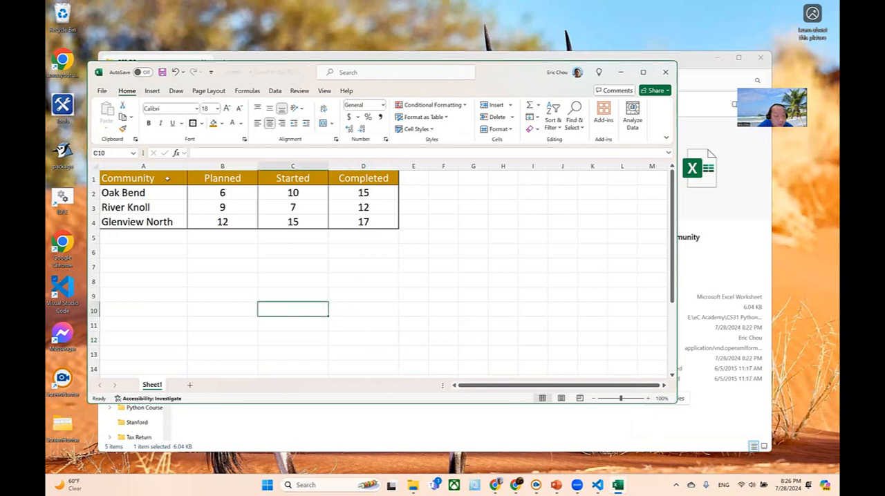
# - Select the whole table from A1 to D4 and open the Insert Chart dialog on the recommended charts
pyautogui.click(166, 179)
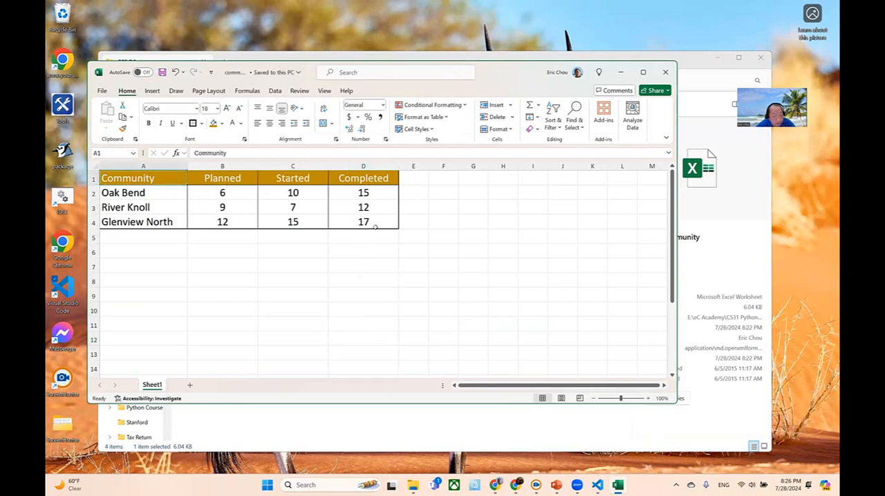
pyautogui.click(374, 221)
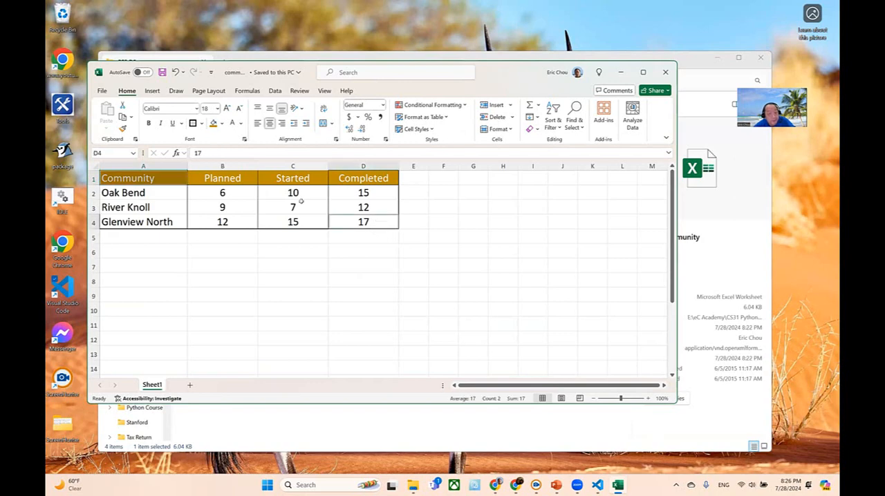
pyautogui.click(145, 174)
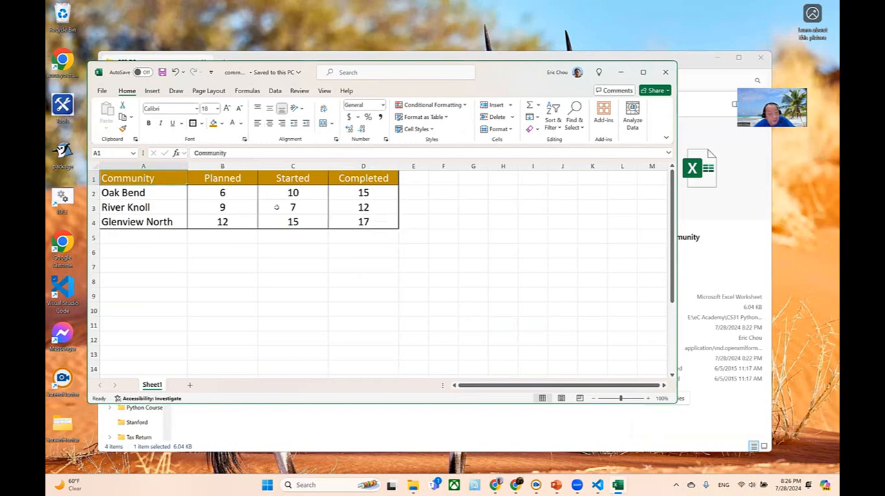
pyautogui.keyDown('shift'); pyautogui.click(375, 222); pyautogui.keyUp('shift')
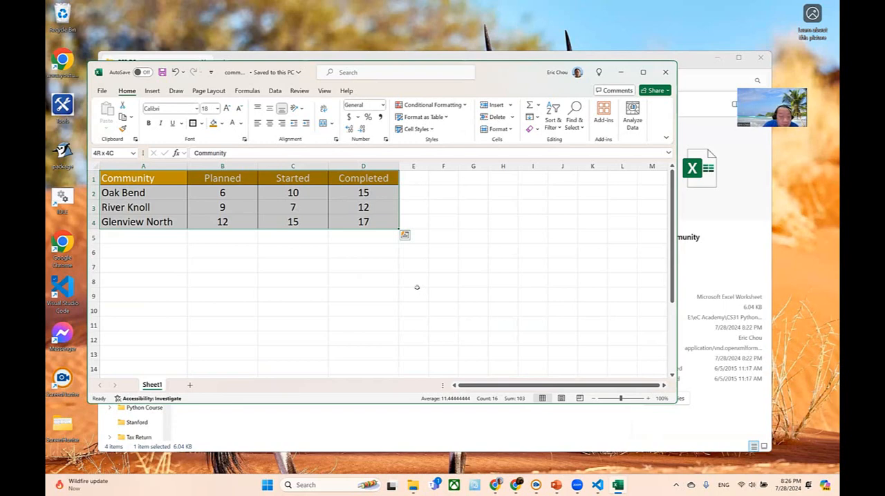
pyautogui.click(152, 91)
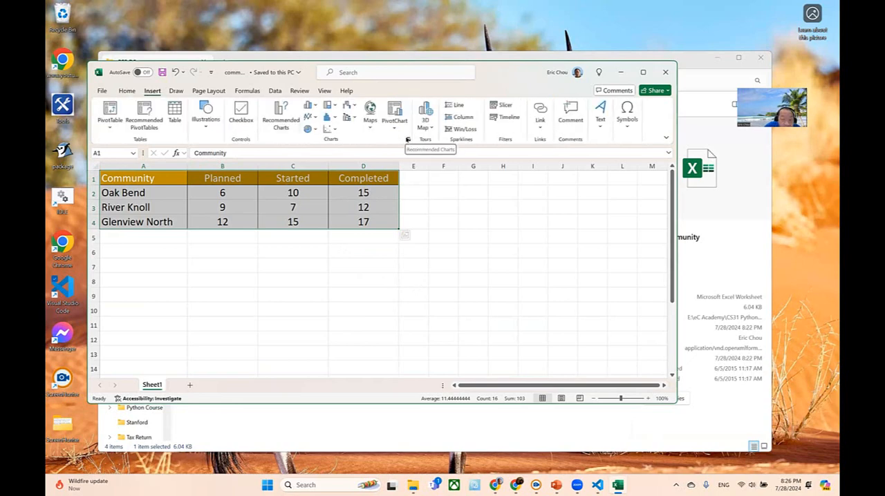
pyautogui.click(408, 139)
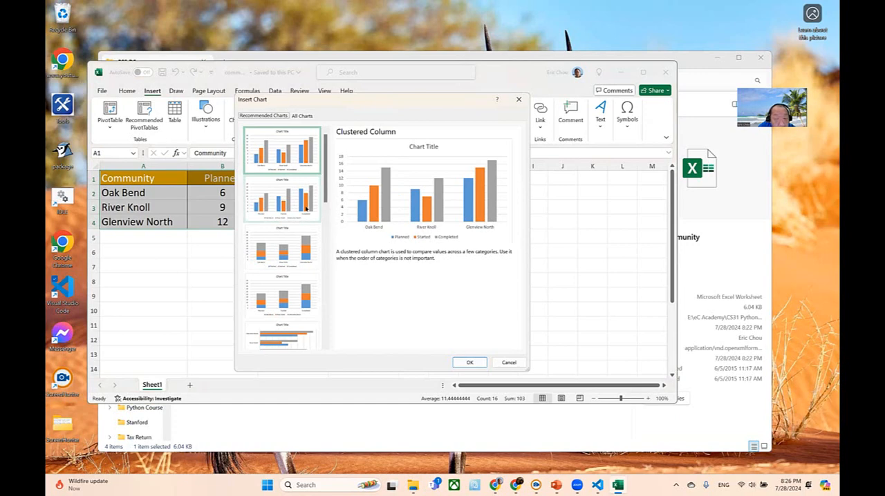
# - Check PowerPoint's Q2 Home Construction chart slide, then return to Excel and insert the Clustered Column chart that has the communities as its series
pyautogui.click(556, 486)
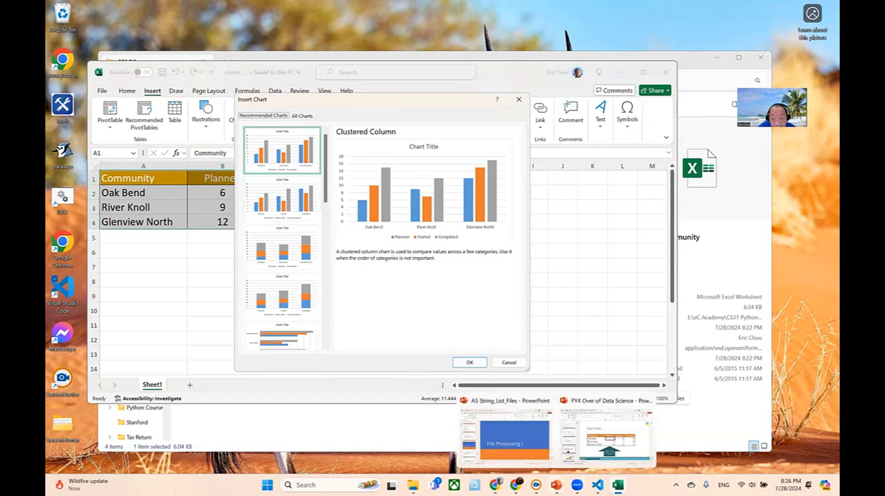
pyautogui.click(619, 446)
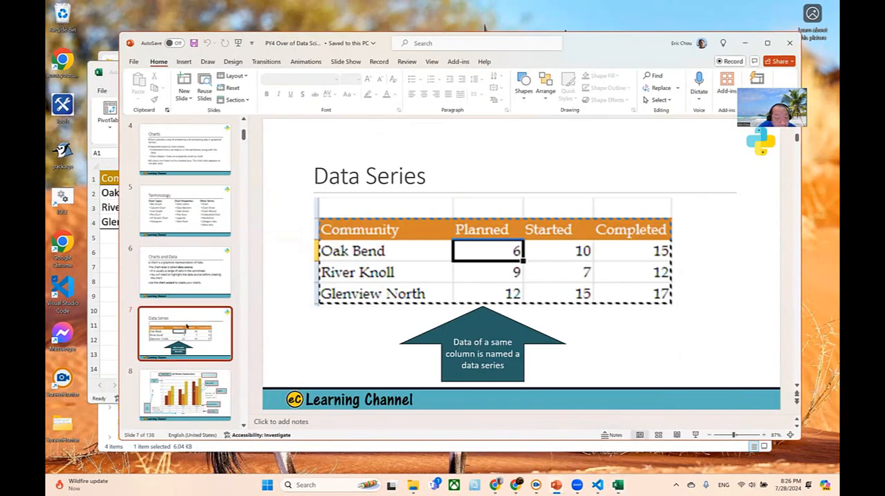
pyautogui.click(199, 392)
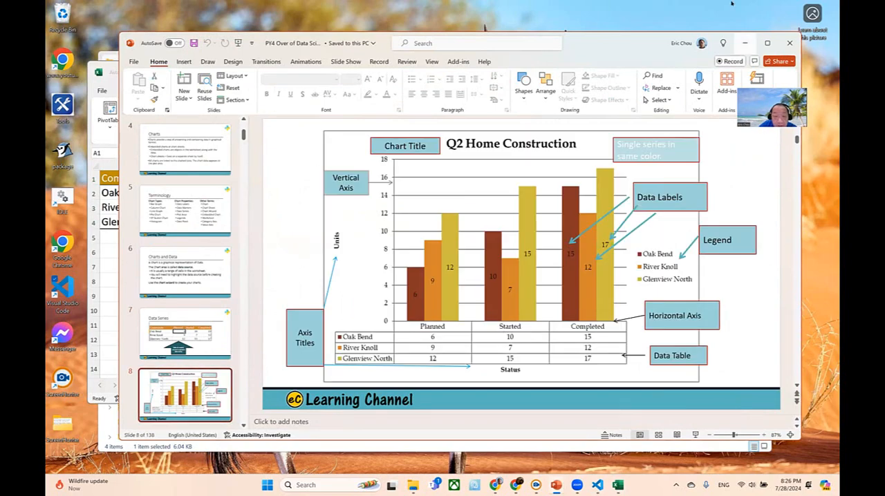
pyautogui.click(745, 43)
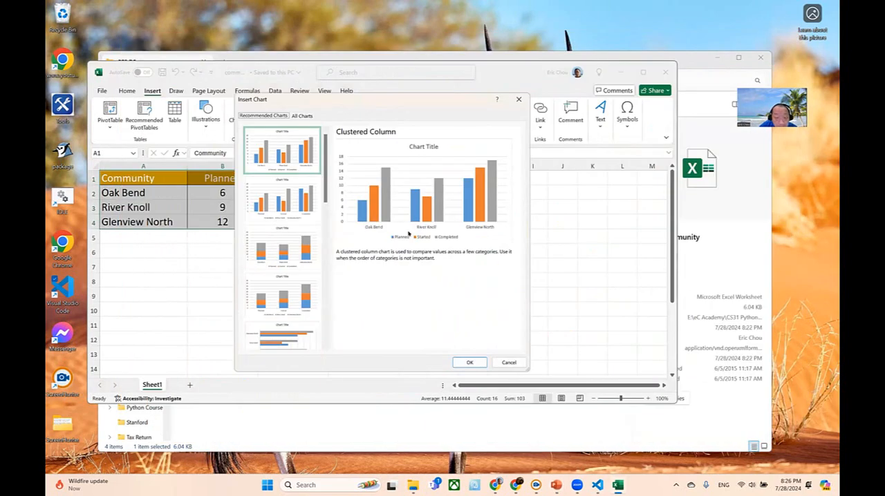
pyautogui.click(307, 209)
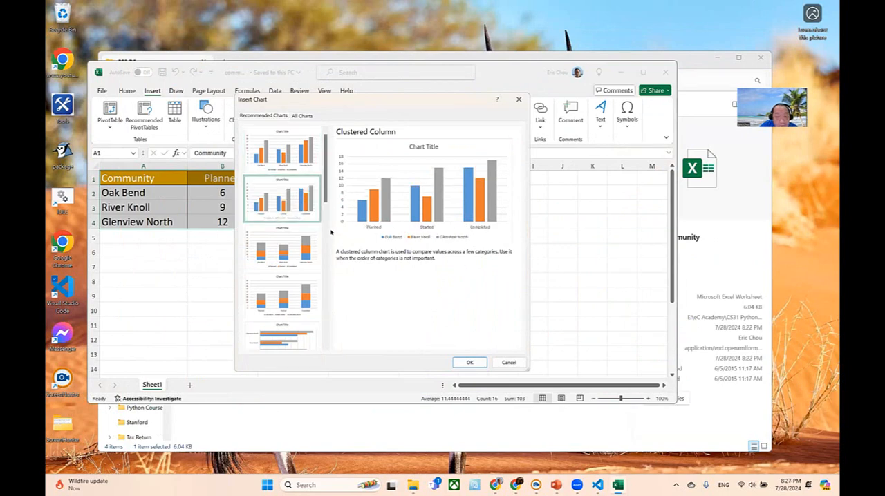
pyautogui.click(467, 362)
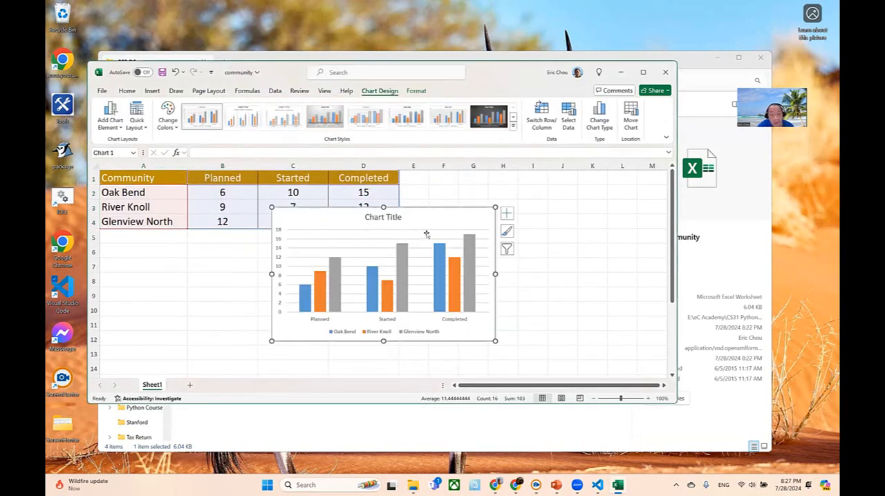
# - Move the chart beside the data table, then enlarge the Excel window and stretch the chart out to column Q
pyautogui.moveTo(426, 234); pyautogui.dragTo(540, 235)
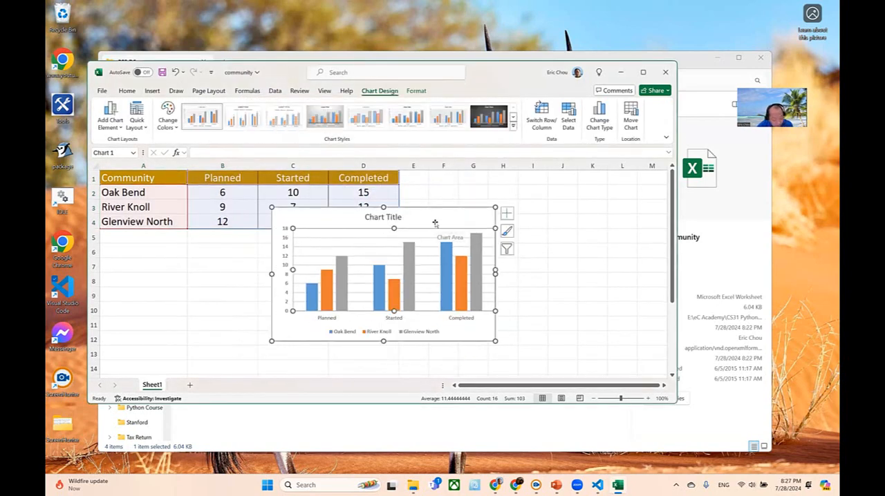
pyautogui.click(435, 222)
pyautogui.moveTo(446, 212); pyautogui.dragTo(595, 192)
pyautogui.click(612, 200)
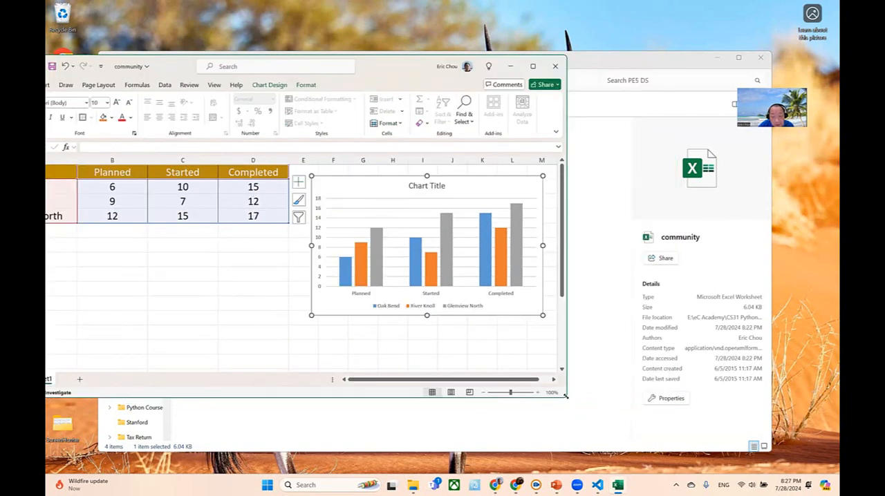
pyautogui.moveTo(566, 396); pyautogui.dragTo(770, 466)
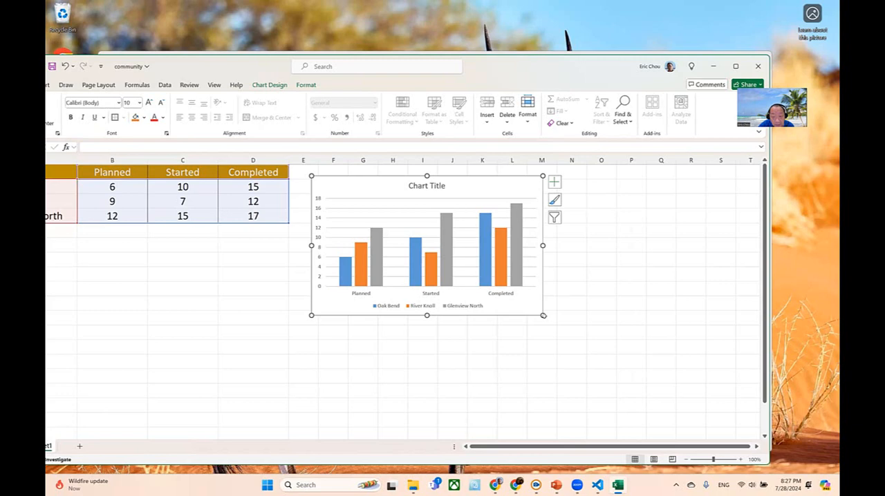
pyautogui.moveTo(542, 315); pyautogui.dragTo(685, 414)
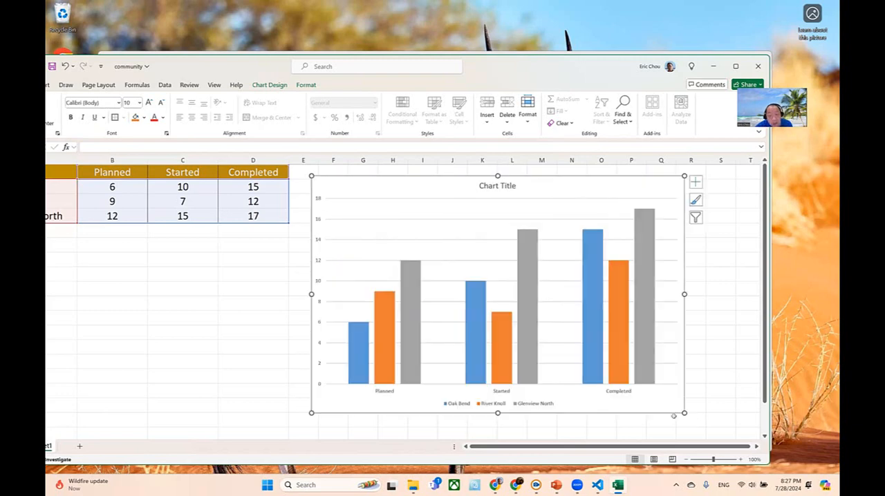
# - Replace the chart's placeholder title with Q2 Home Construction
pyautogui.click(508, 182)
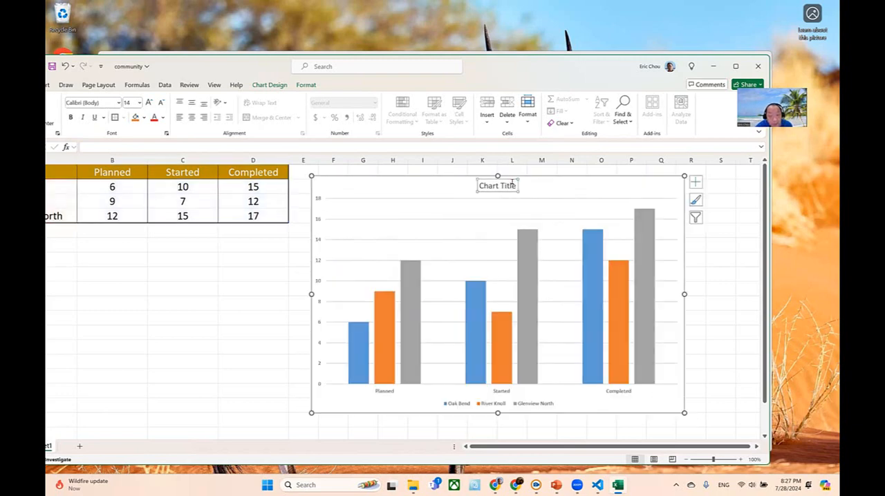
pyautogui.click(513, 183)
pyautogui.press('BackSpace')
pyautogui.press('BackSpace')
pyautogui.press('BackSpace')
pyautogui.press('BackSpace')
pyautogui.press('BackSpace')
pyautogui.press('BackSpace')
pyautogui.press('BackSpace')
pyautogui.press('BackSpace')
pyautogui.press('BackSpace')
pyautogui.press('BackSpace')
pyautogui.press('BackSpace')
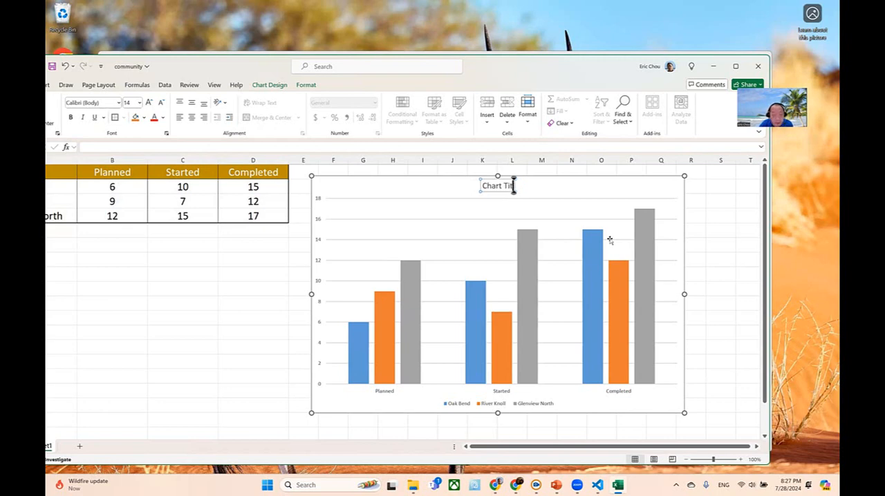
pyautogui.write('Q2')
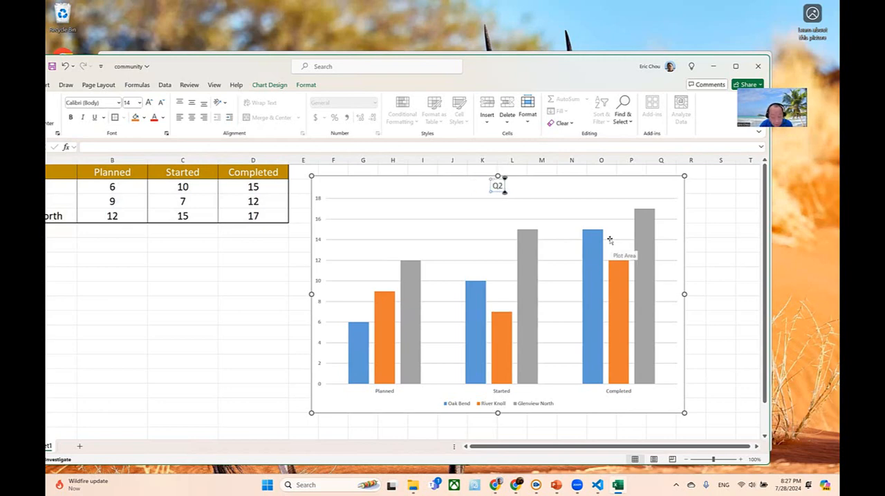
pyautogui.write(' Home')
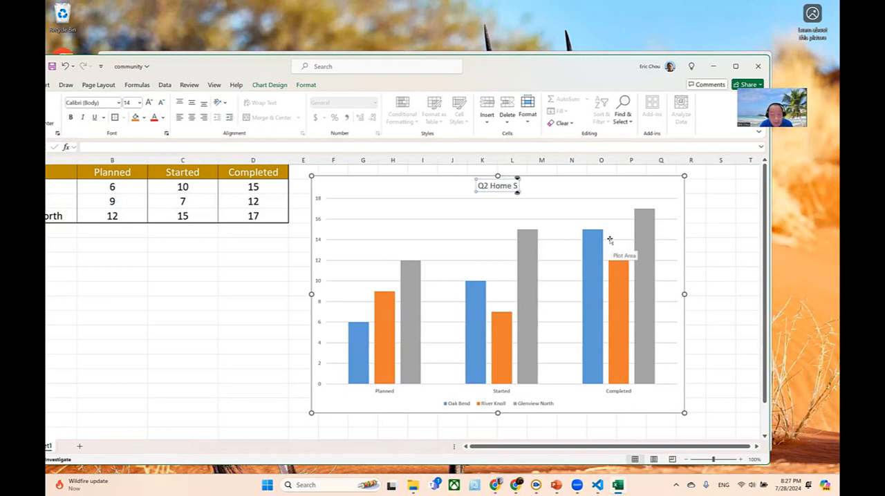
pyautogui.write(' Constr')
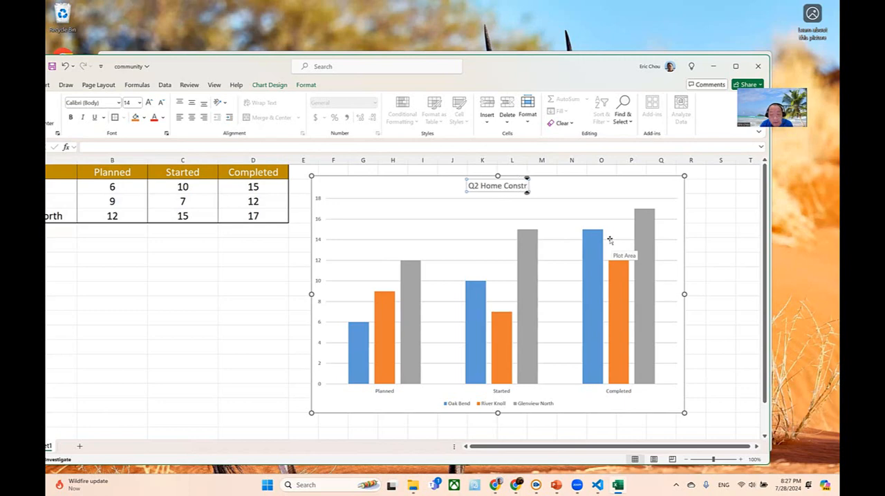
pyautogui.write('uction')
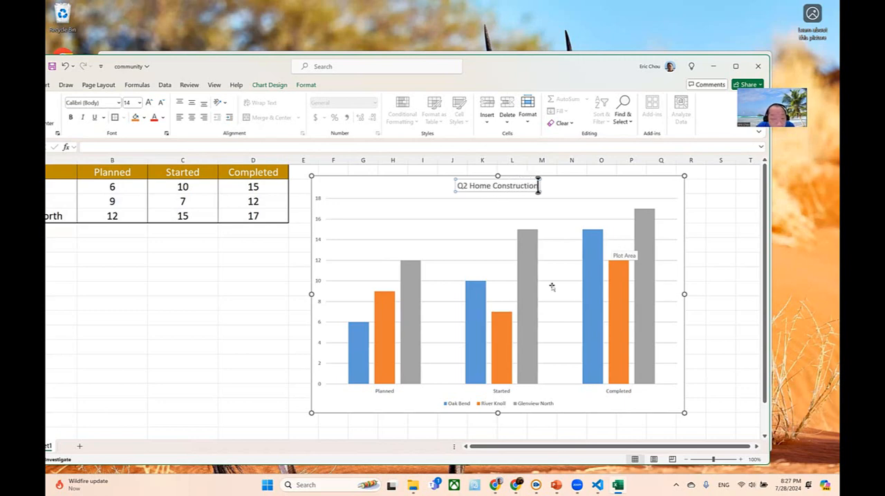
pyautogui.click(316, 198)
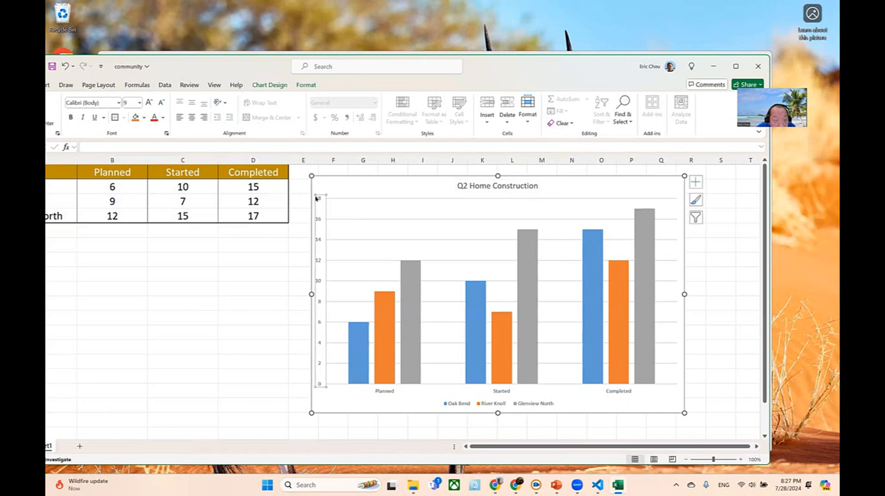
# - Set the font size of the chart's vertical and horizontal axis labels to 18
pyautogui.click(139, 103)
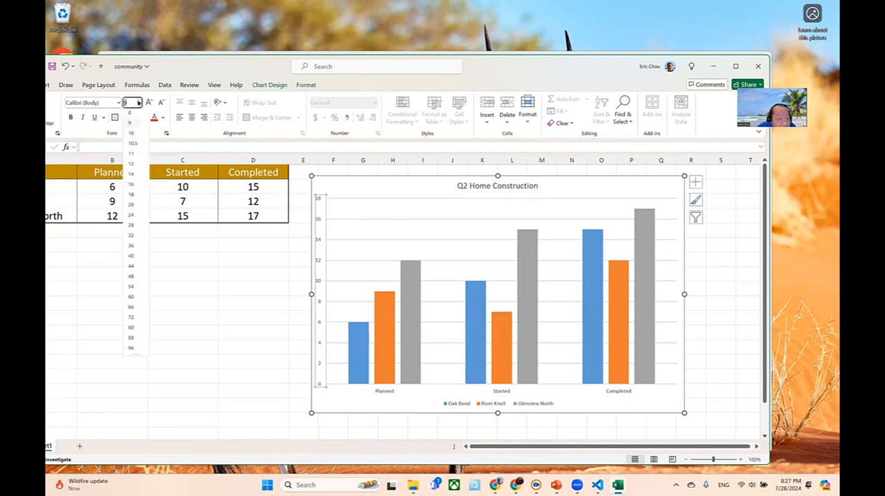
pyautogui.click(131, 197)
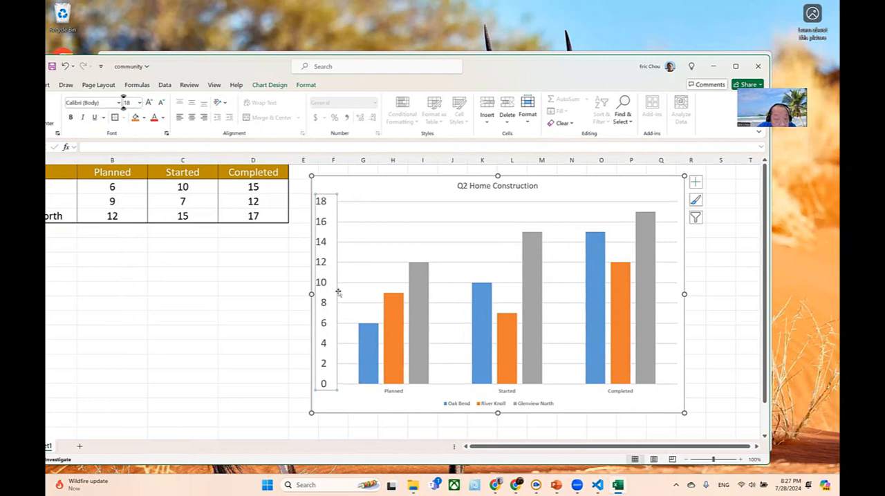
pyautogui.click(402, 392)
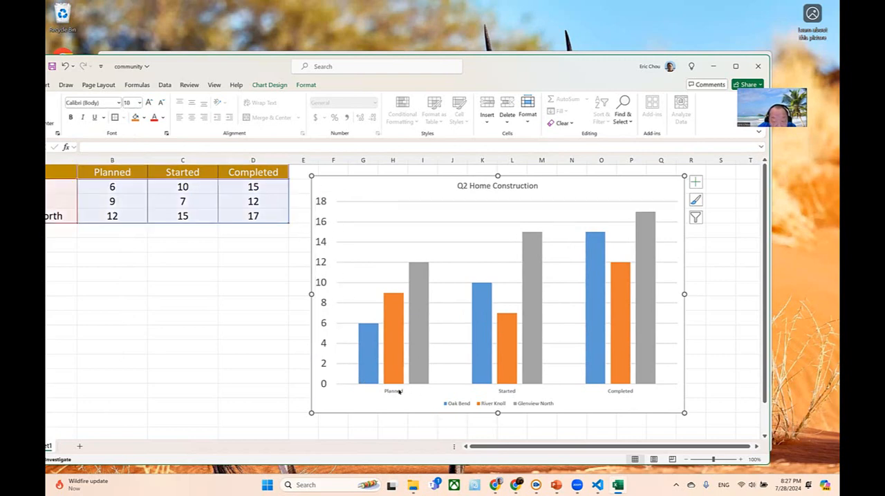
pyautogui.click(399, 391)
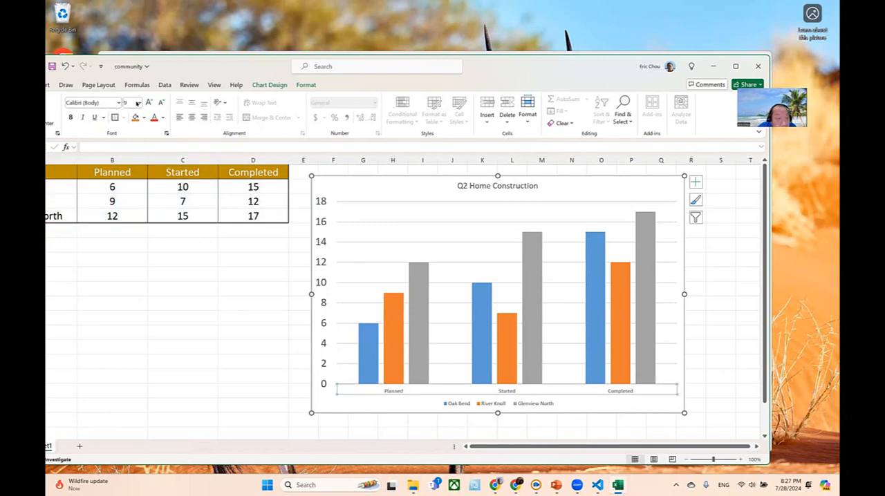
pyautogui.click(138, 102)
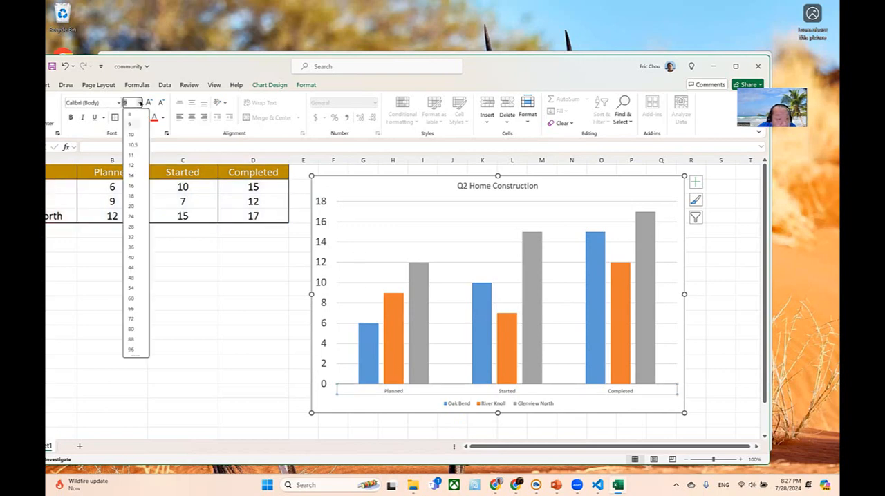
pyautogui.click(136, 196)
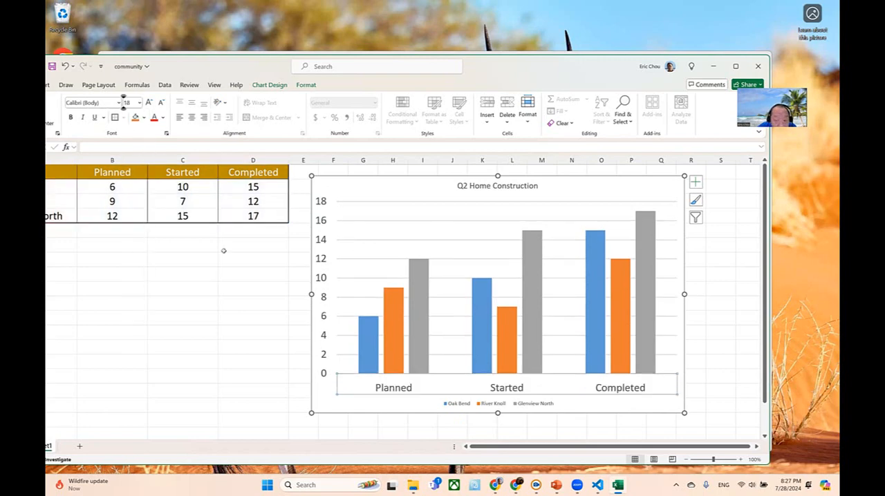
# - Set the chart legend's font size to 18 and deselect the chart
pyautogui.click(455, 405)
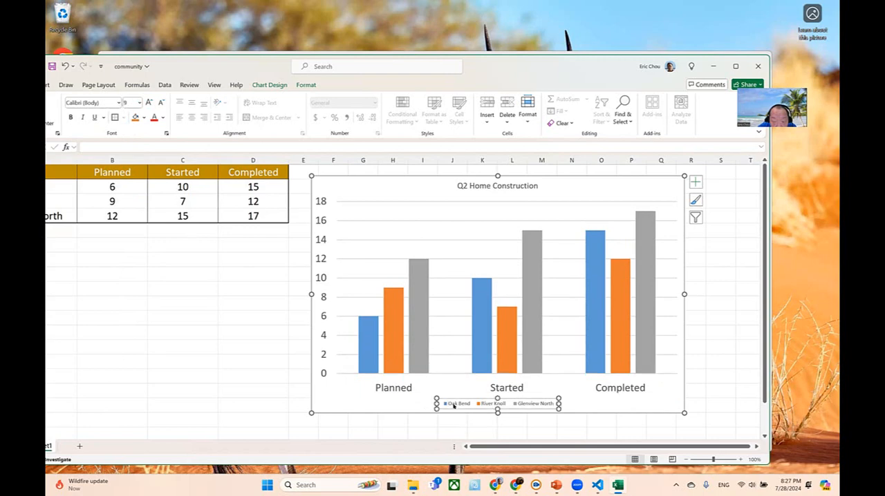
pyautogui.click(139, 103)
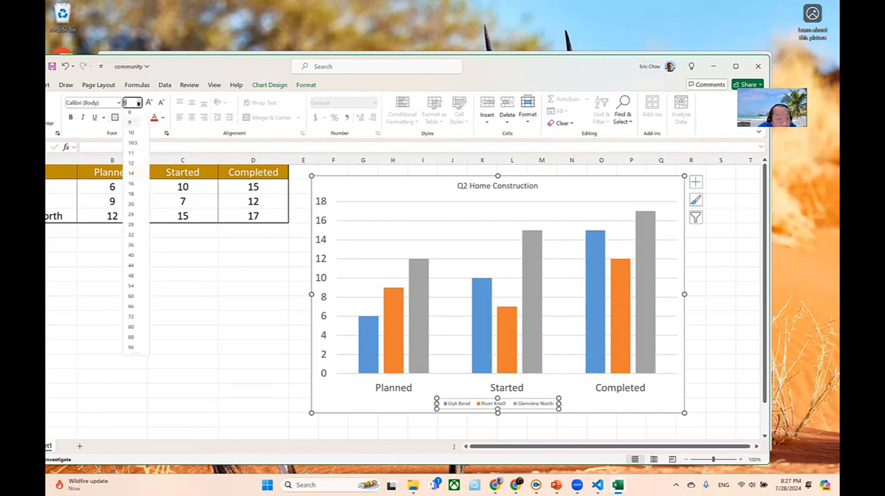
pyautogui.click(132, 197)
pyautogui.click(209, 288)
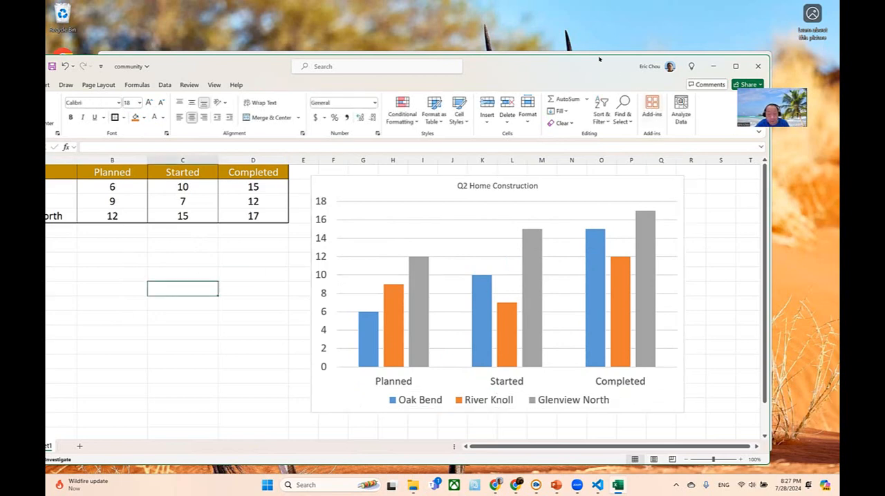
# - Check the Q2 Home Construction chart slide in PowerPoint, then return to Excel and maximize its window
pyautogui.moveTo(598, 62); pyautogui.dragTo(615, 34)
pyautogui.moveTo(553, 486)
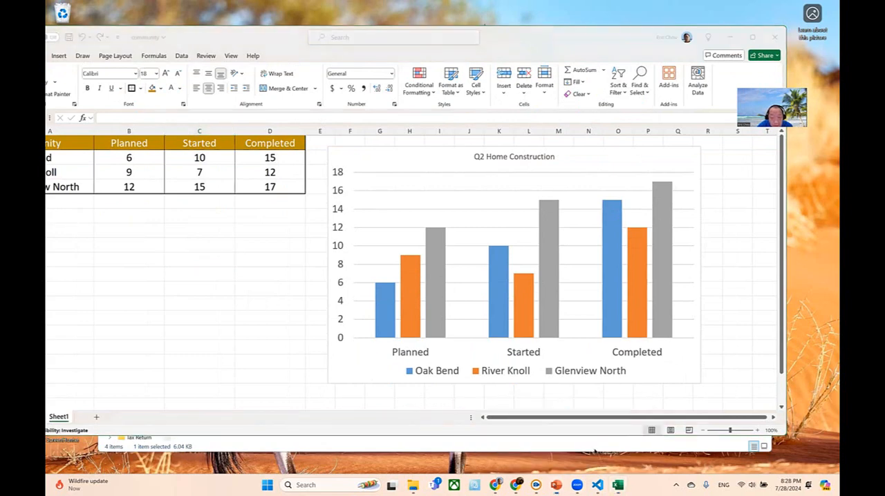
pyautogui.click(606, 436)
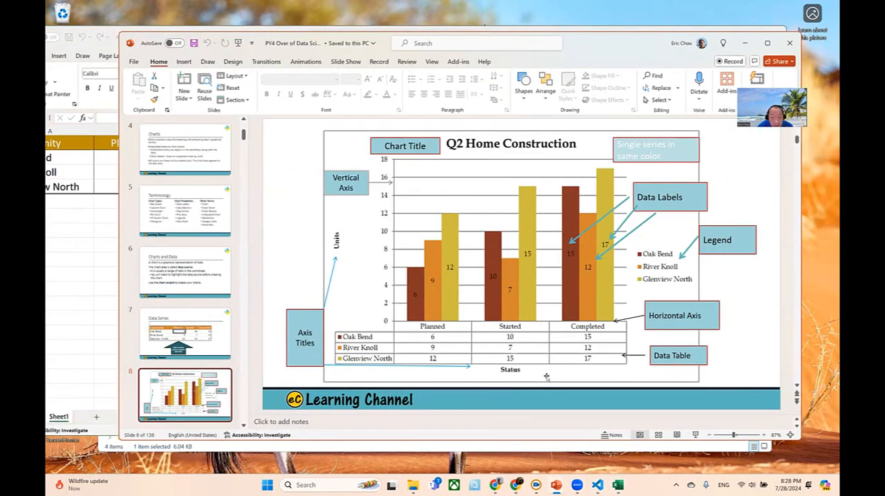
pyautogui.click(745, 43)
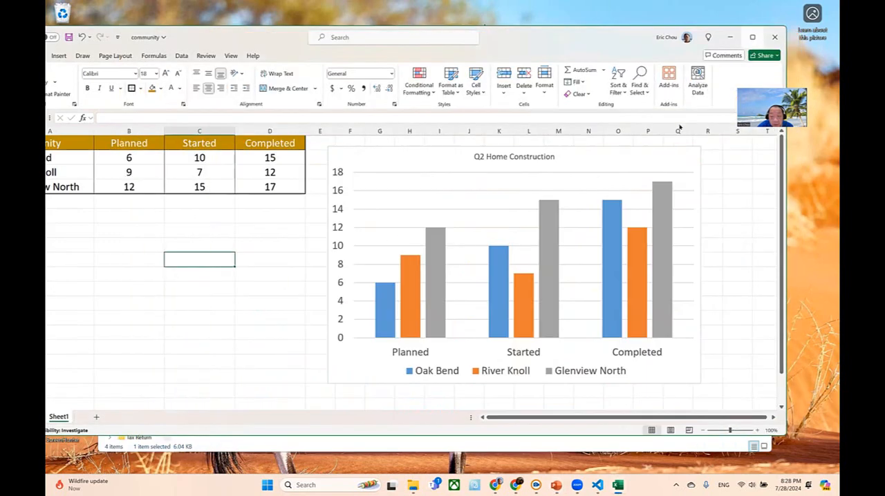
pyautogui.moveTo(753, 37)
pyautogui.click(658, 189)
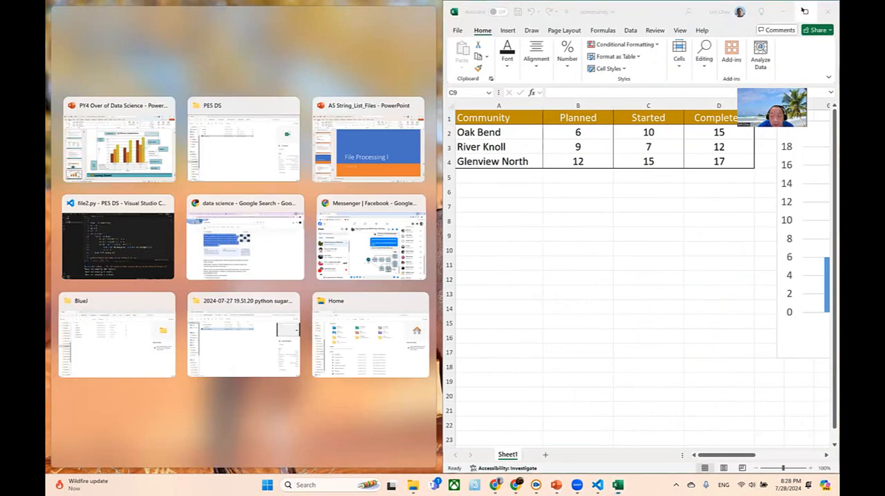
pyautogui.click(806, 11)
# - Add data labels and a data table to the Q2 Home Construction chart
pyautogui.click(650, 151)
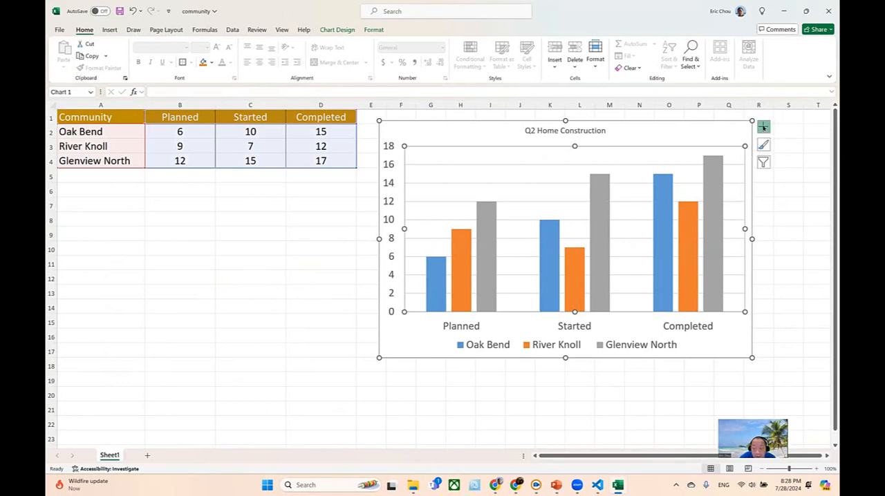
pyautogui.click(763, 127)
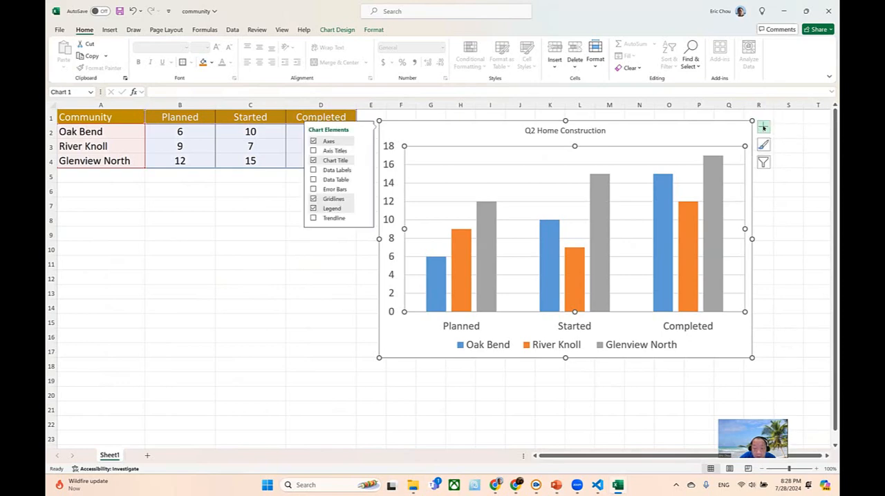
pyautogui.click(313, 170)
pyautogui.click(312, 181)
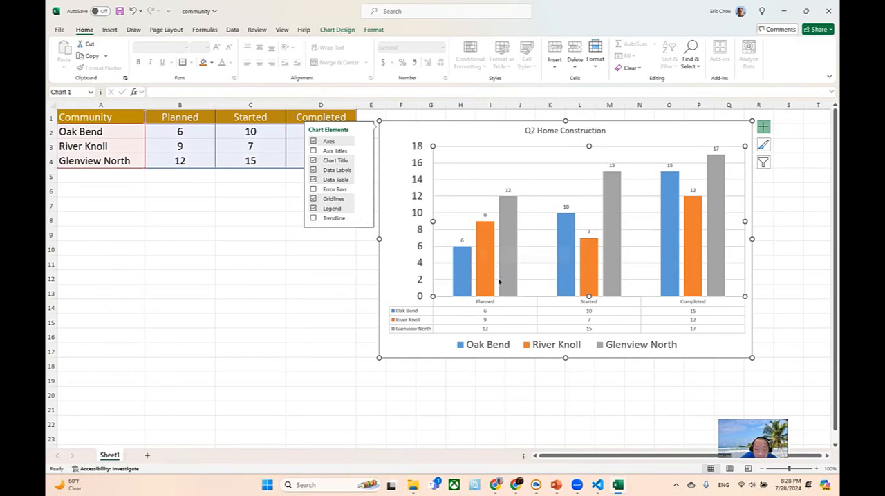
# - Set the chart's data table to font size 18 and enlarge the chart to about column R and row 20
pyautogui.click(494, 302)
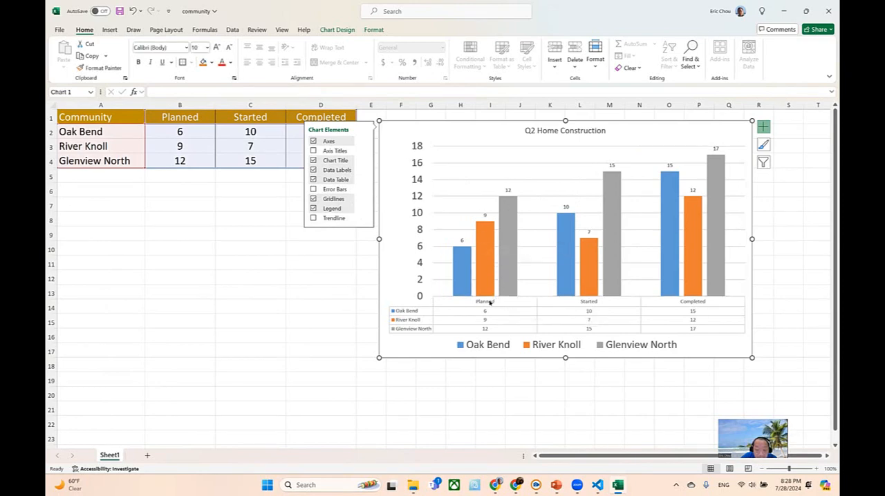
pyautogui.click(490, 302)
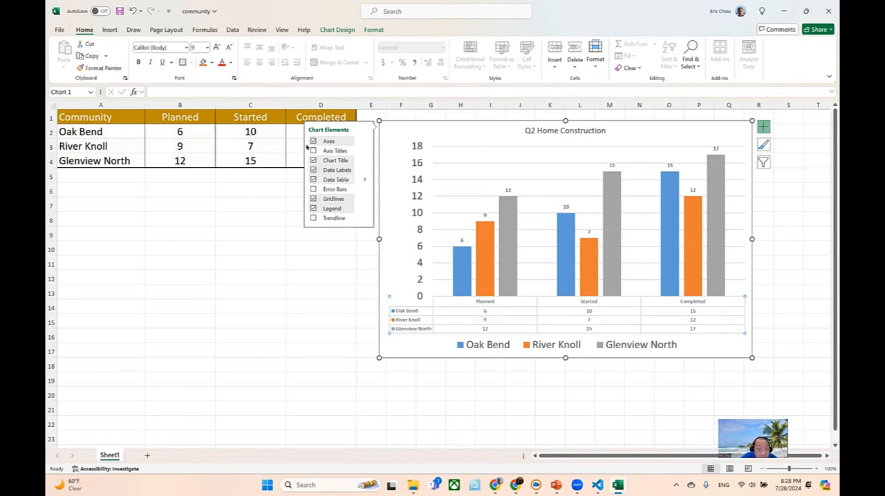
pyautogui.click(206, 47)
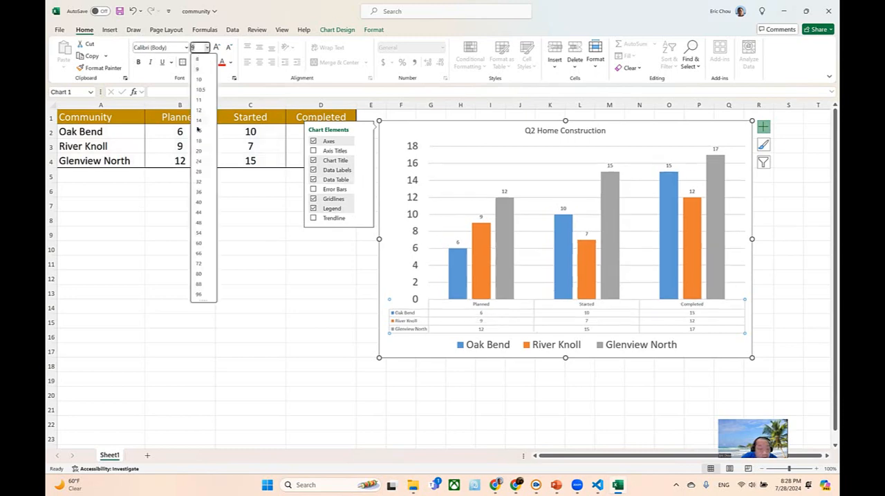
pyautogui.click(200, 141)
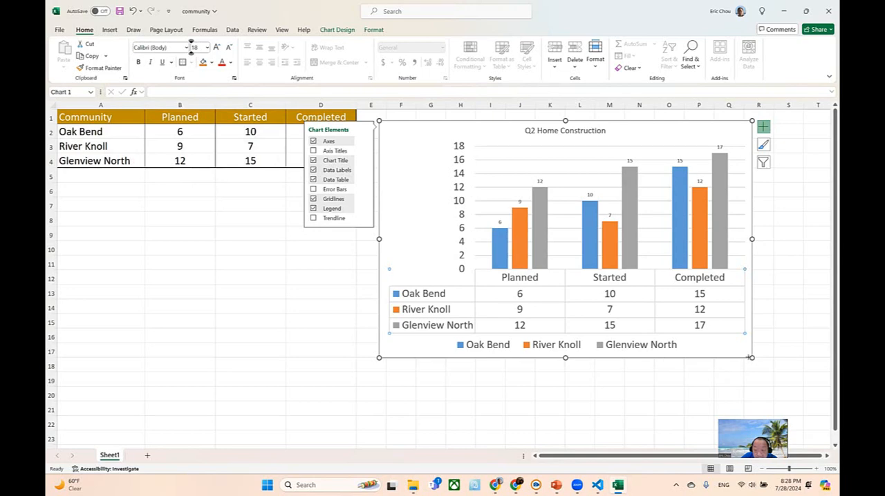
pyautogui.moveTo(751, 358); pyautogui.dragTo(775, 398)
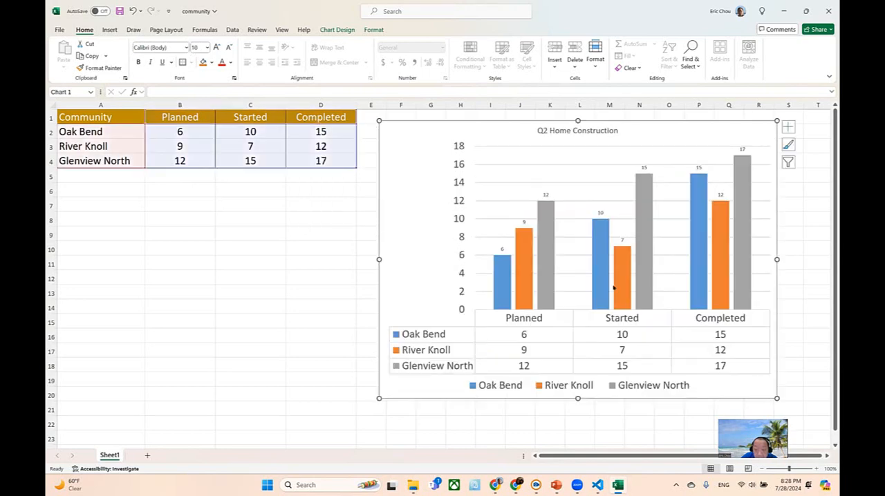
# - Set the data labels of the Oak Bend, River Knoll and Glenview North columns to font size 18
pyautogui.click(502, 248)
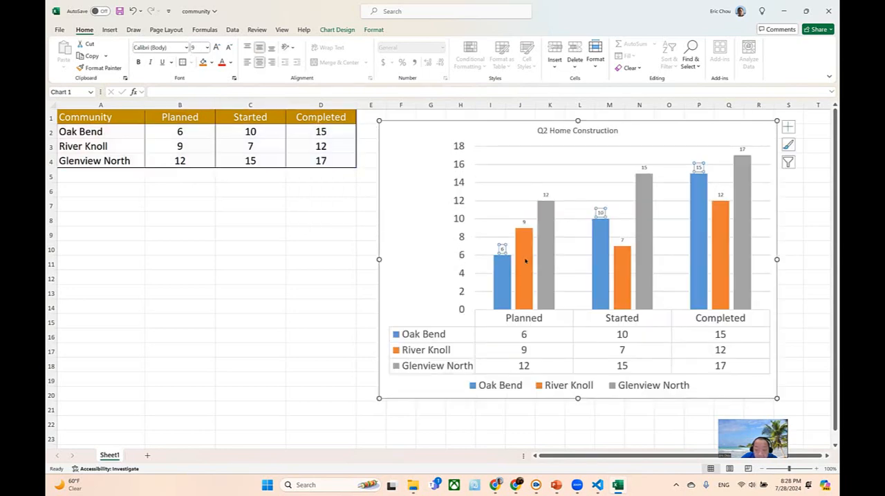
pyautogui.click(207, 47)
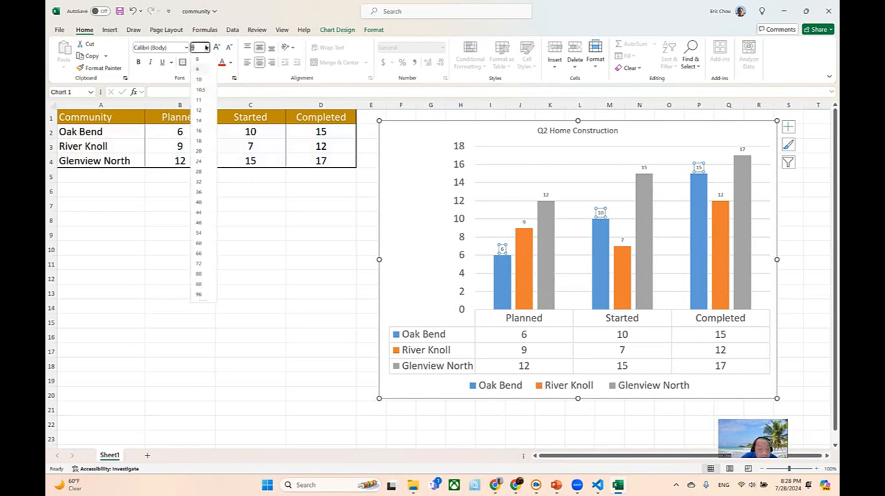
pyautogui.click(199, 140)
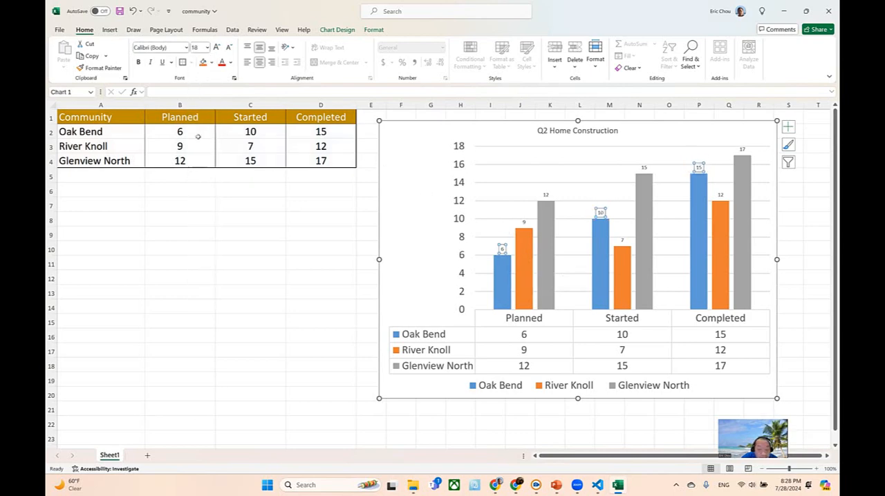
pyautogui.click(522, 219)
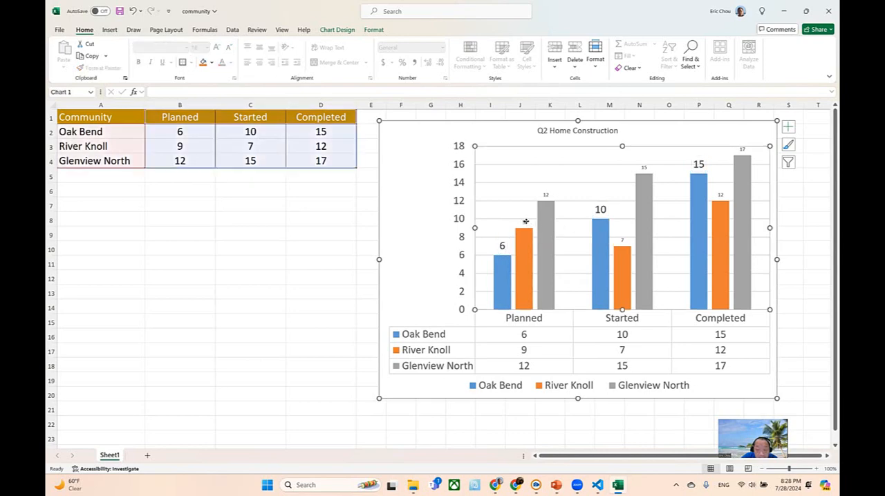
pyautogui.click(524, 221)
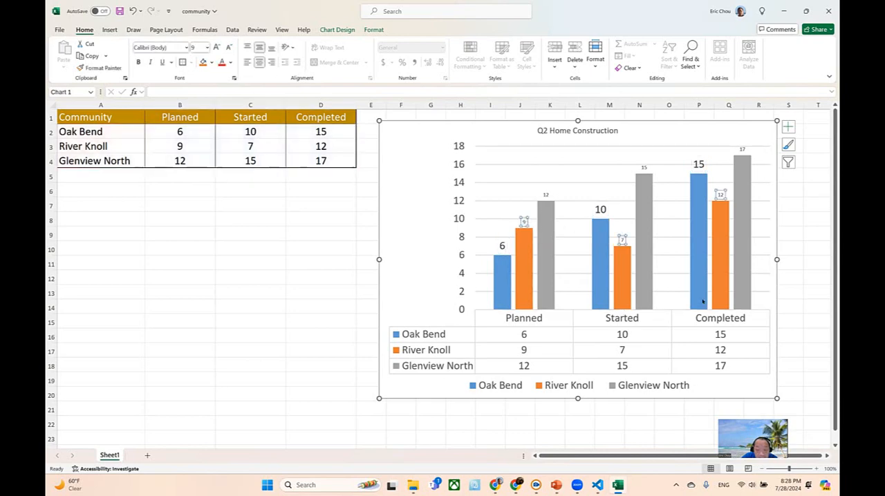
pyautogui.click(206, 47)
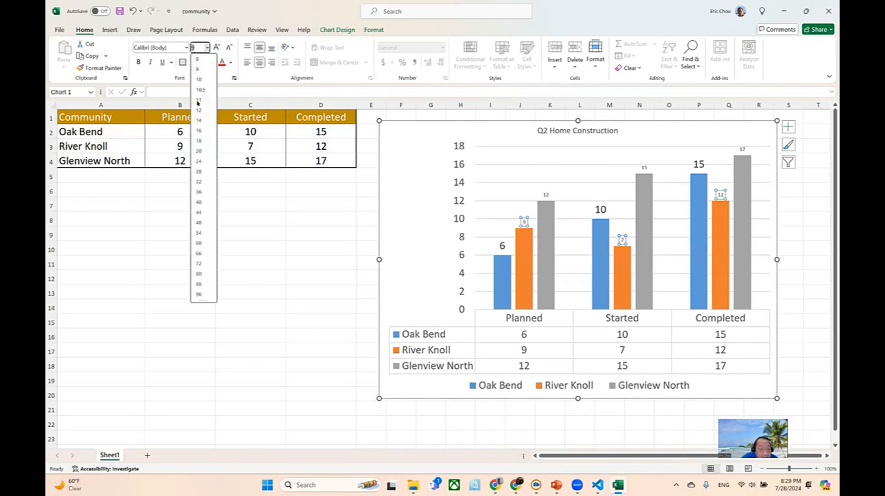
pyautogui.click(199, 141)
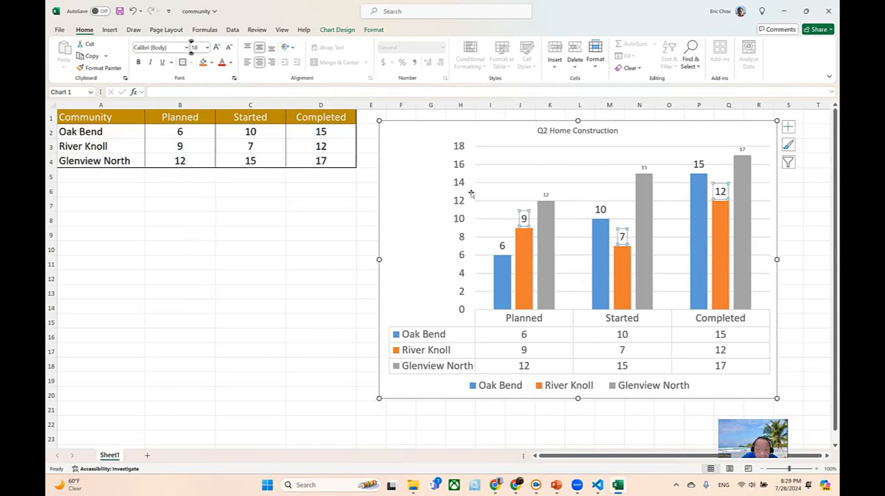
pyautogui.click(546, 194)
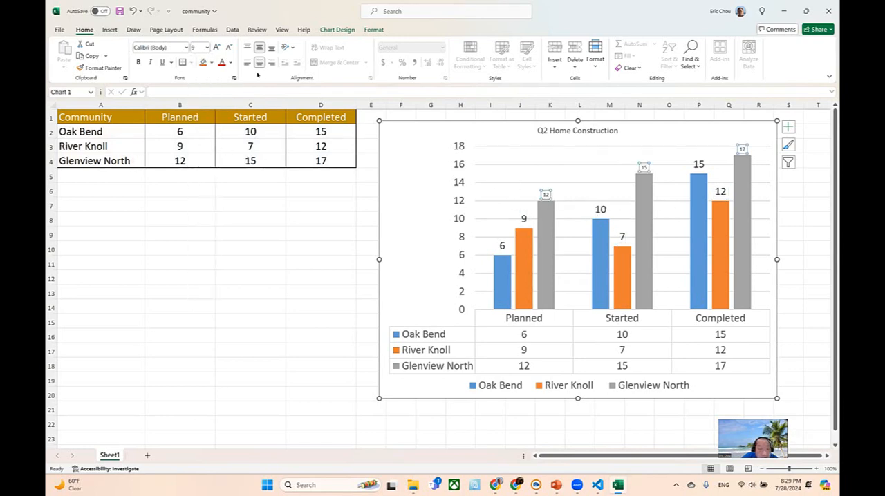
pyautogui.click(207, 48)
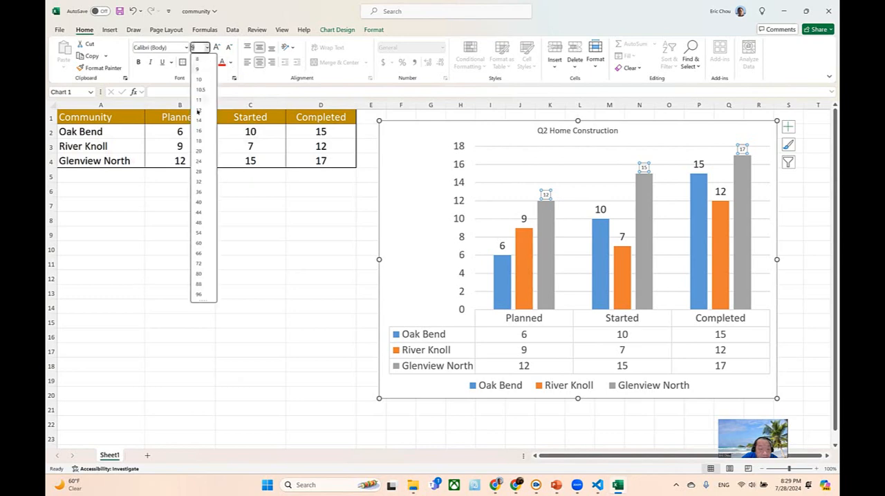
pyautogui.click(198, 141)
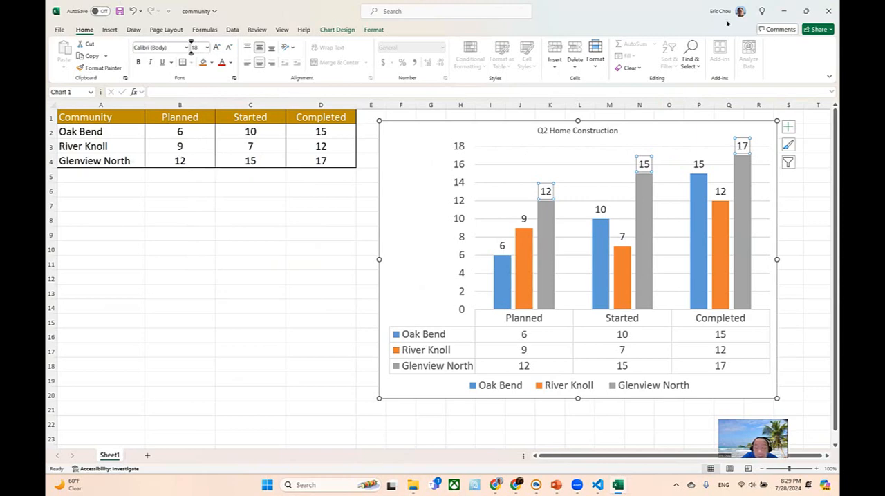
# - Restore the Excel window to its smaller size and look at the chart's style and filter options without changing them
pyautogui.press('Escape')
pyautogui.doubleClick(693, 10)
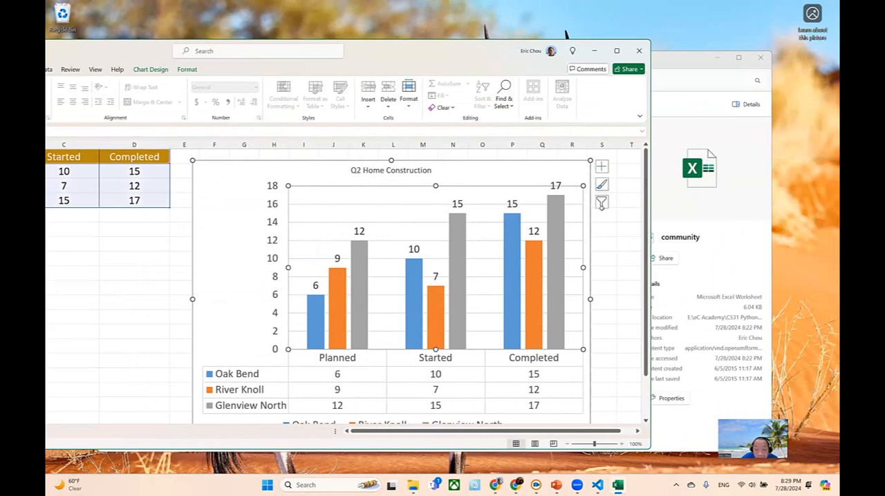
pyautogui.click(602, 185)
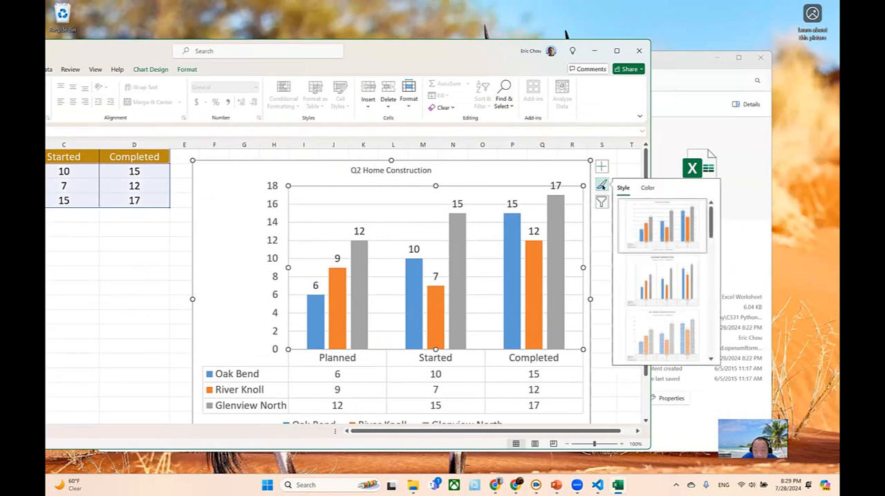
pyautogui.click(602, 202)
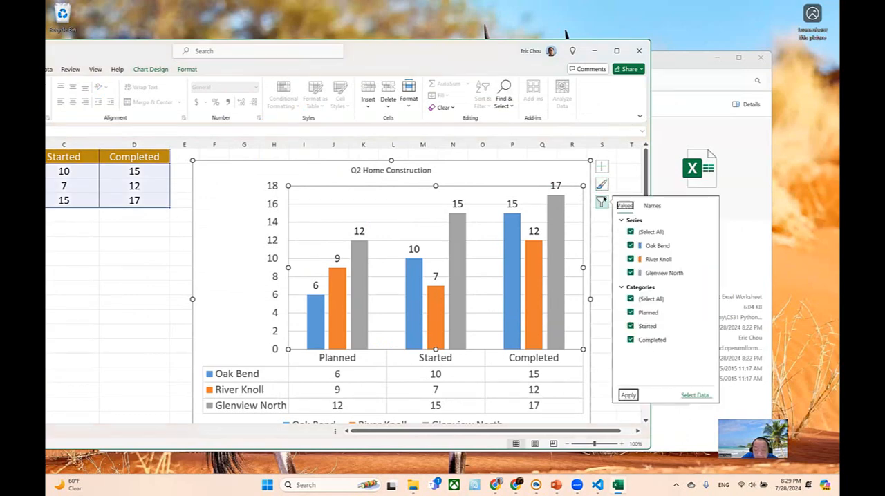
pyautogui.click(566, 193)
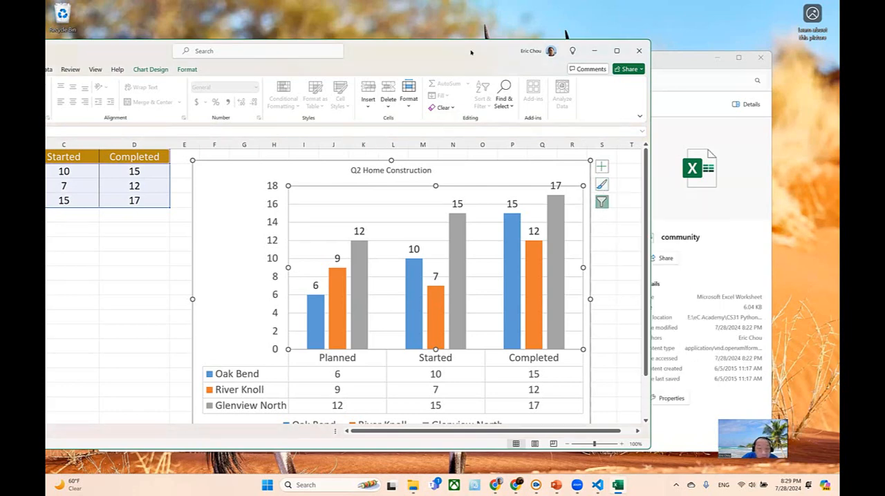
# - Fill the plot area of the Q2 Home Construction chart with a light green from the standard color palette
pyautogui.moveTo(607, 62); pyautogui.dragTo(564, 63)
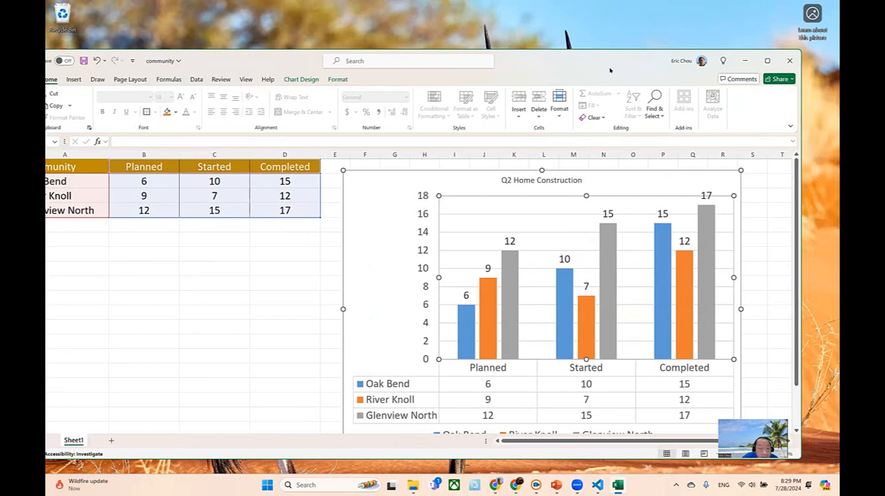
pyautogui.moveTo(610, 71); pyautogui.dragTo(687, 68)
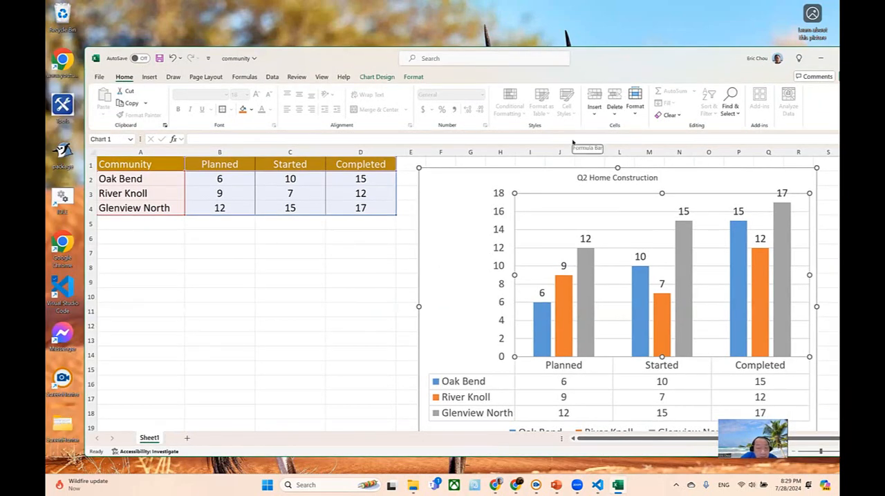
pyautogui.click(251, 109)
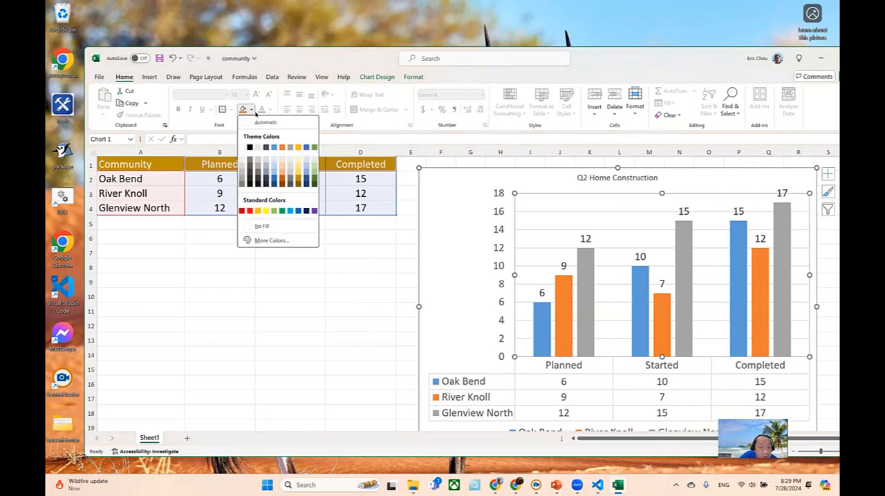
pyautogui.click(276, 241)
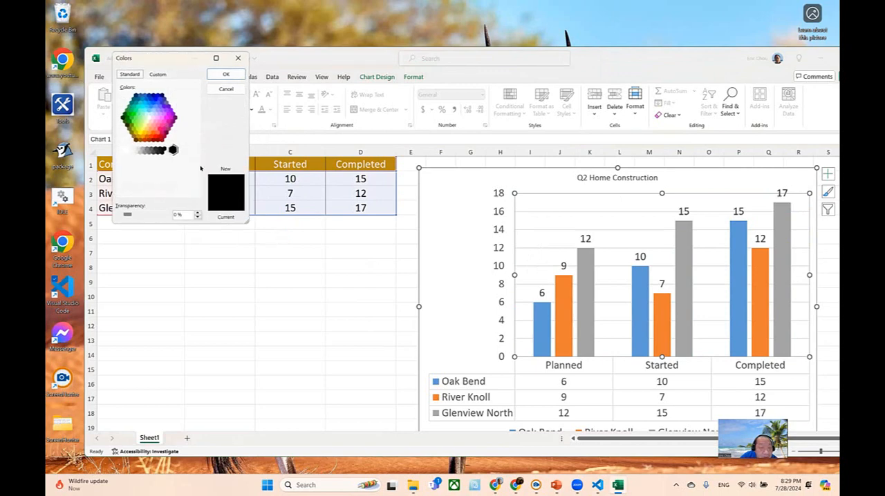
pyautogui.click(145, 118)
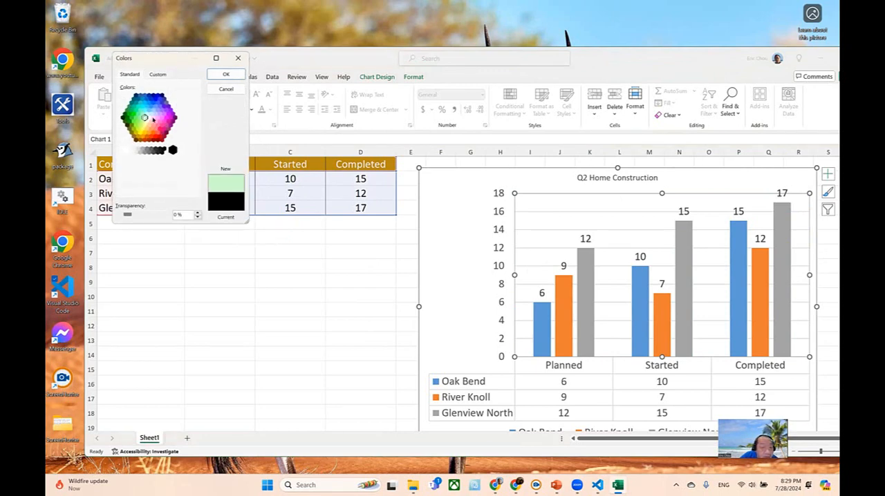
pyautogui.click(234, 76)
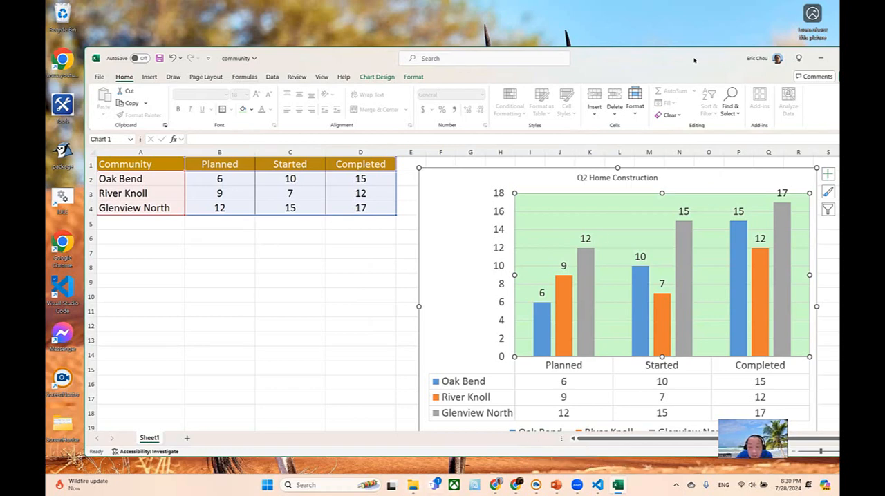
# - Switch to the PE5 DS folder in File Explorer and create a new Microsoft PowerPoint Presentation file there
pyautogui.moveTo(694, 60); pyautogui.dragTo(596, 31)
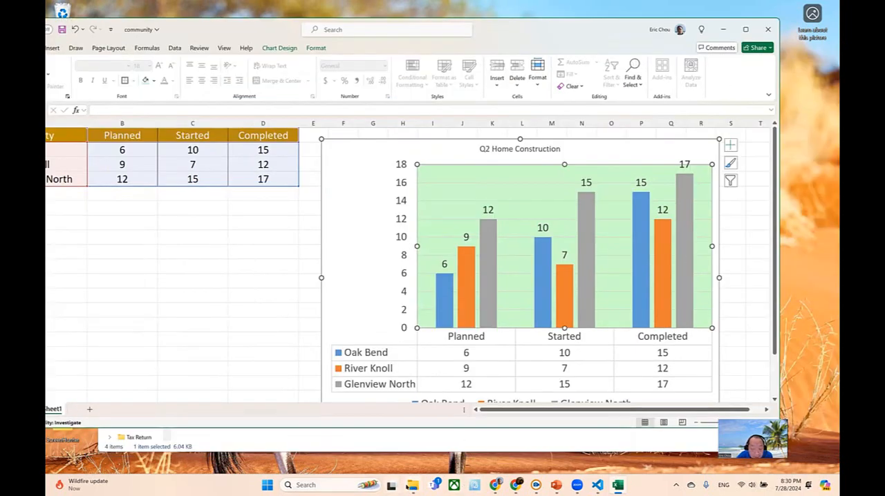
pyautogui.click(410, 486)
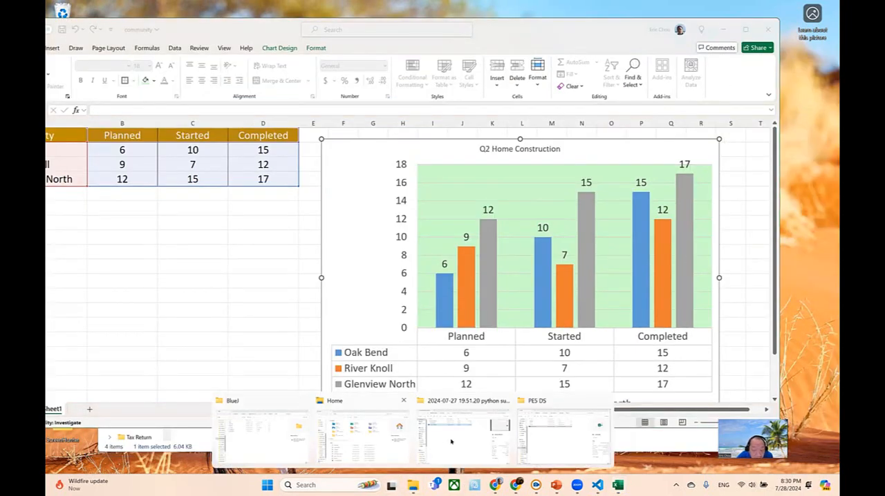
pyautogui.click(543, 436)
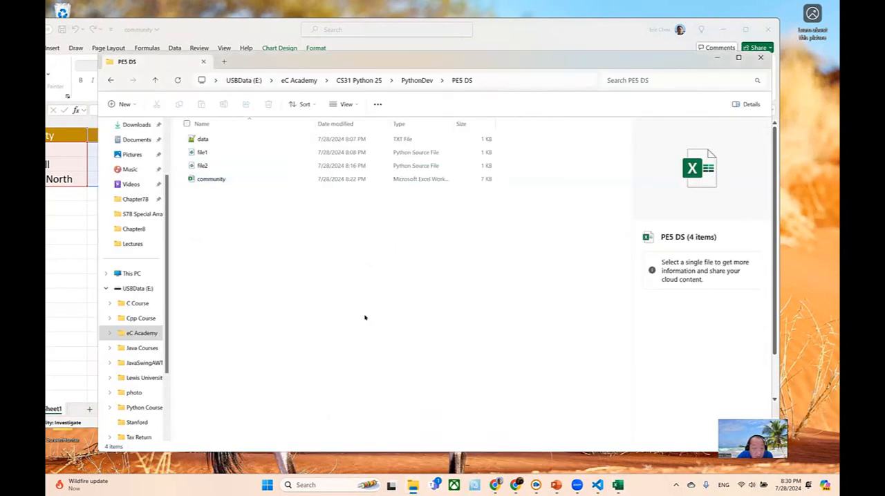
pyautogui.rightClick(365, 317)
pyautogui.moveTo(453, 360)
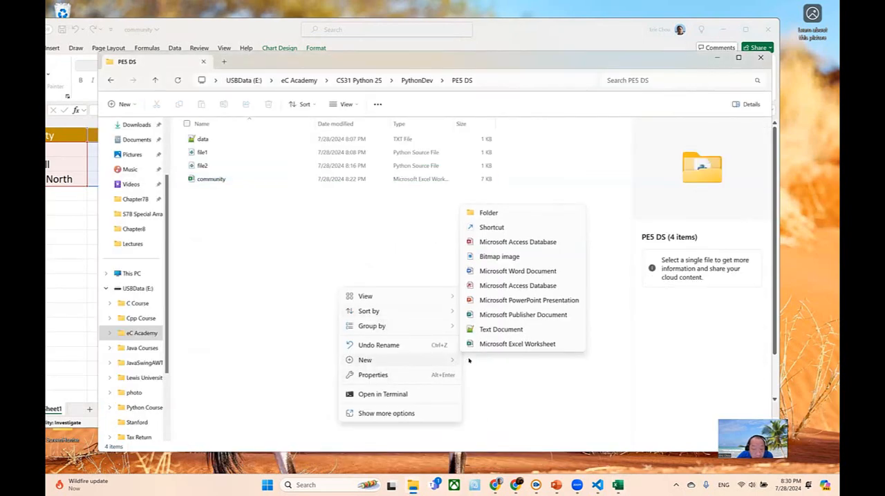
pyautogui.click(510, 302)
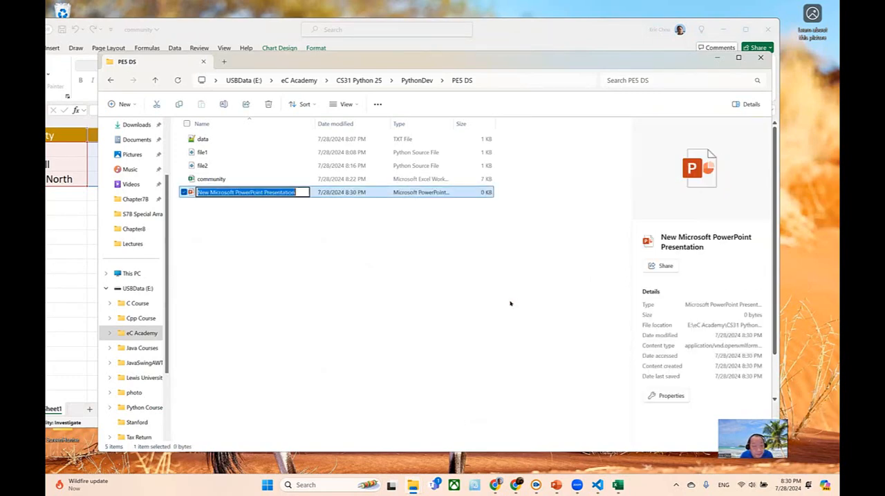
# - Name the new presentation file community and open it in PowerPoint
pyautogui.press('BackSpace')
pyautogui.write('community')
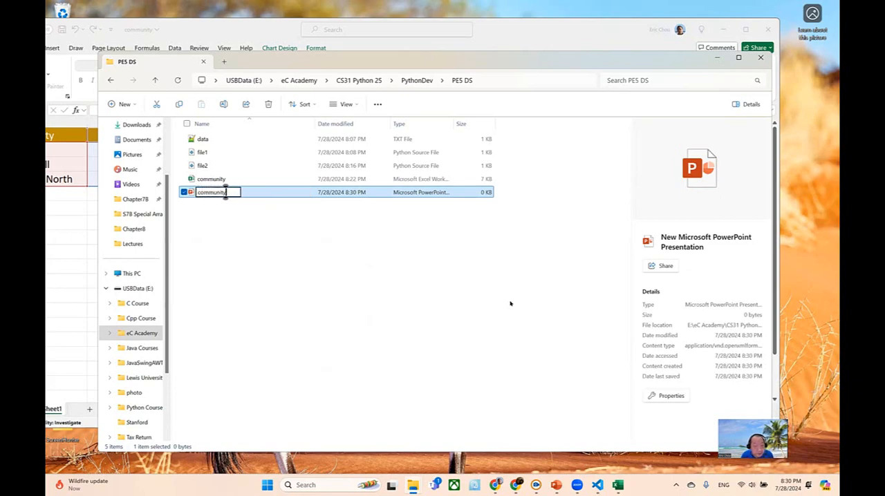
pyautogui.press('Return')
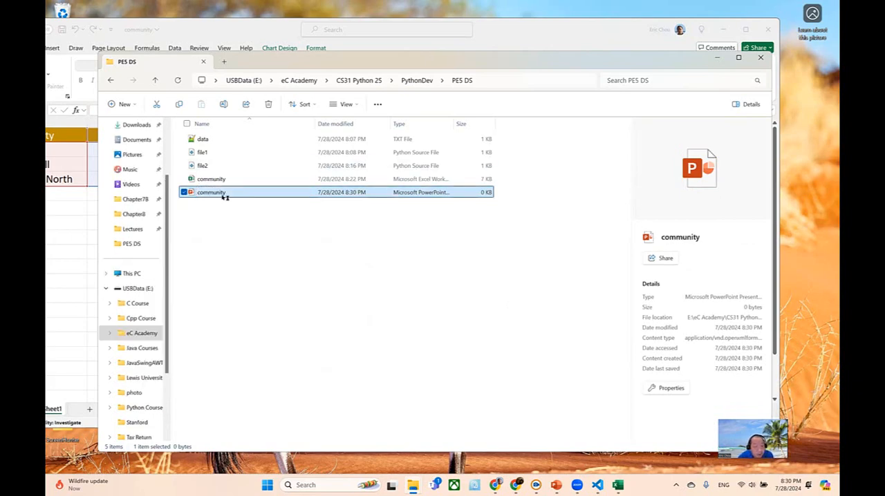
pyautogui.doubleClick(222, 193)
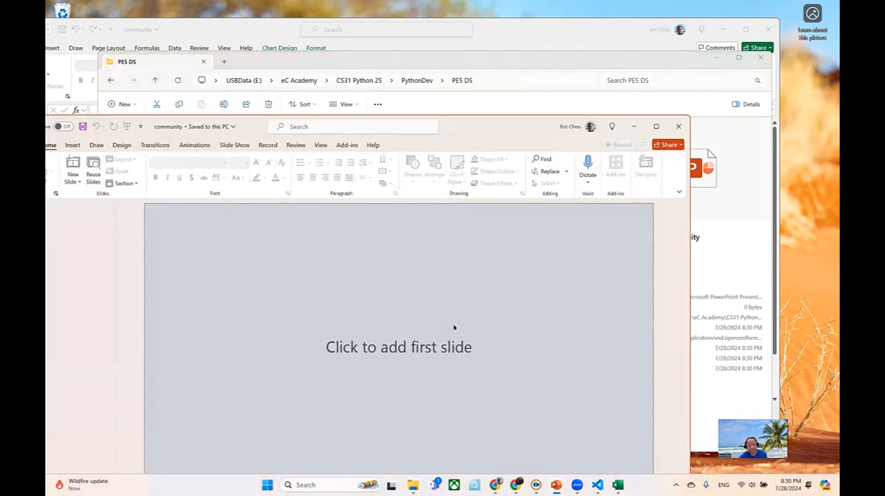
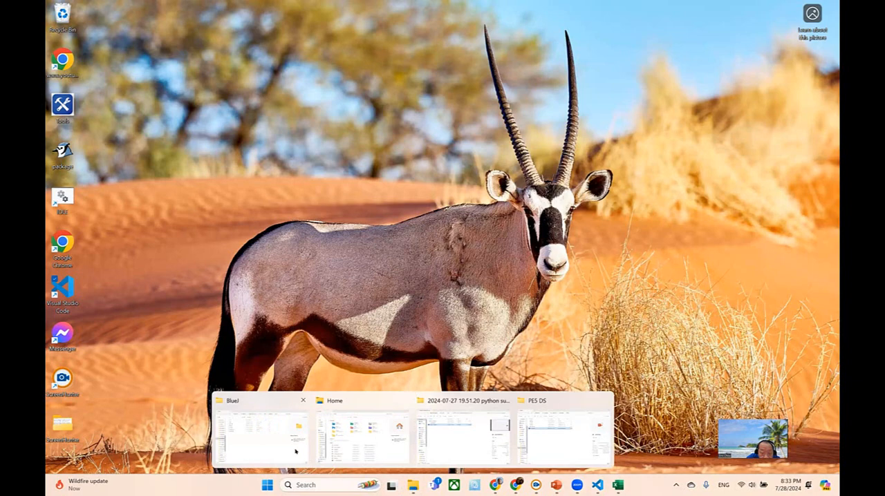
pyautogui.click(296, 451)
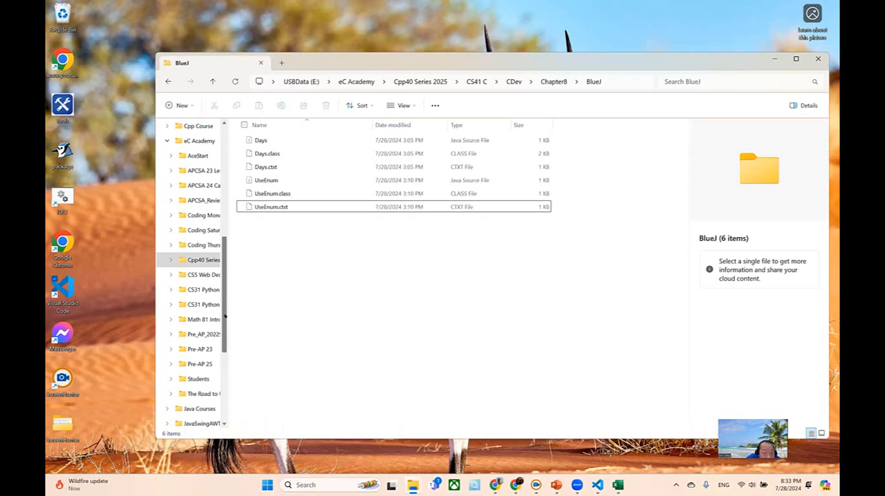
pyautogui.scroll(-1, 222, 316)
pyautogui.scroll(2, 224, 297)
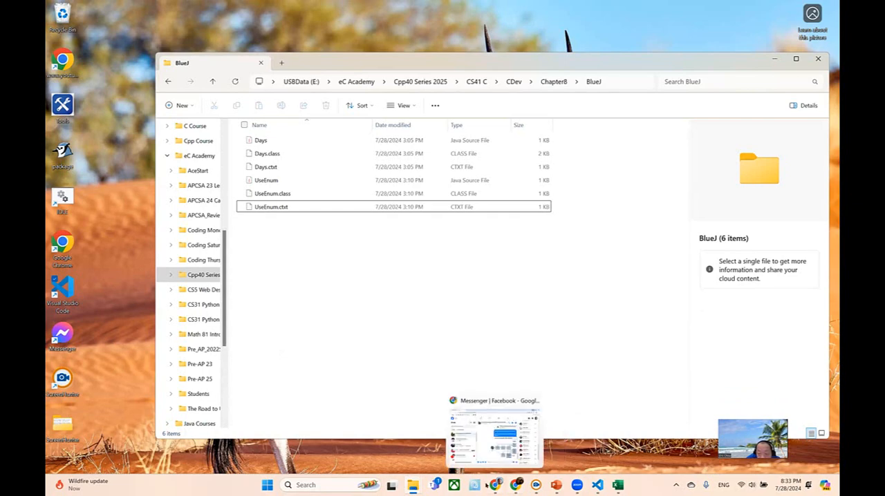
# - Switch to Chrome and search Google for UCLA Fresh GPA Trends in a new tab
pyautogui.click(516, 485)
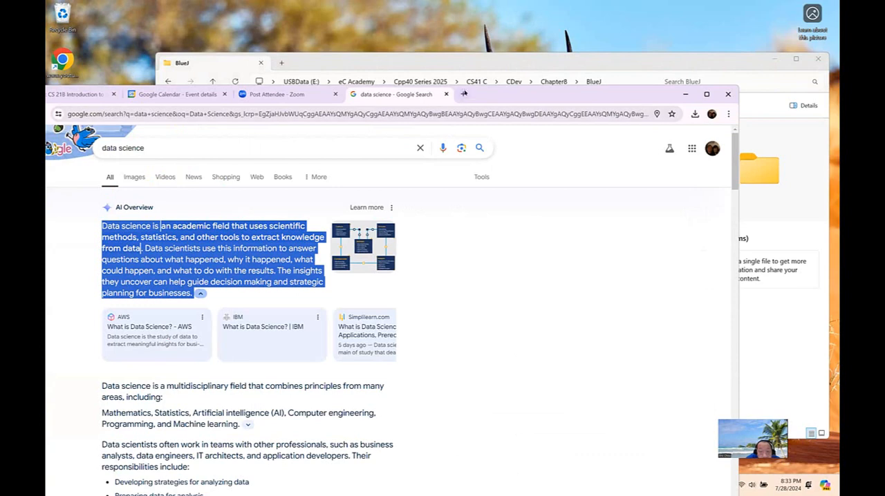
pyautogui.click(463, 94)
pyautogui.click(438, 260)
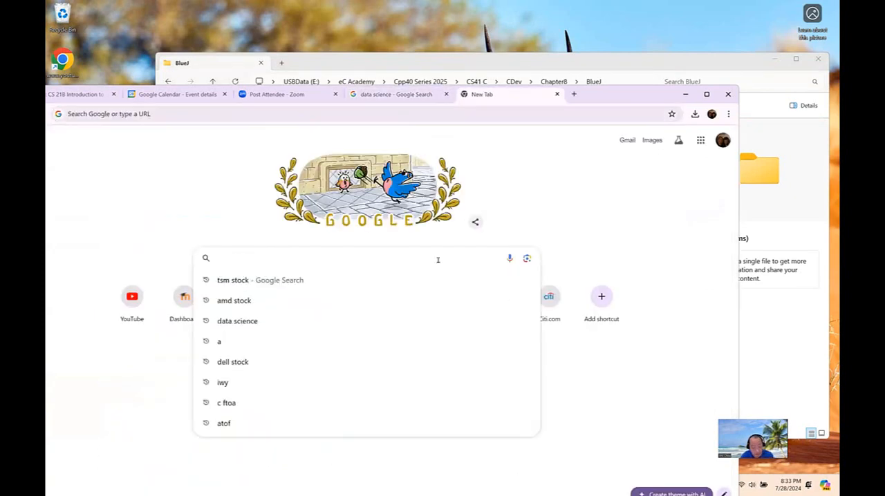
pyautogui.write('uclA Fre')
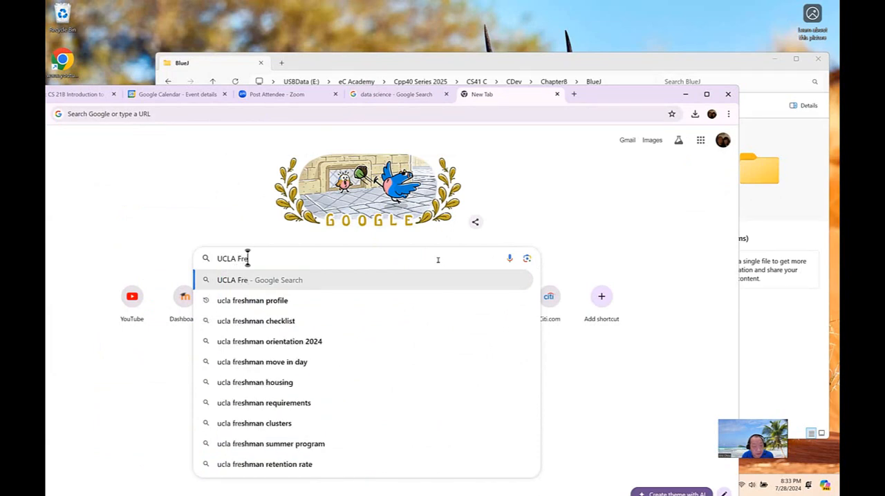
pyautogui.write('sh G')
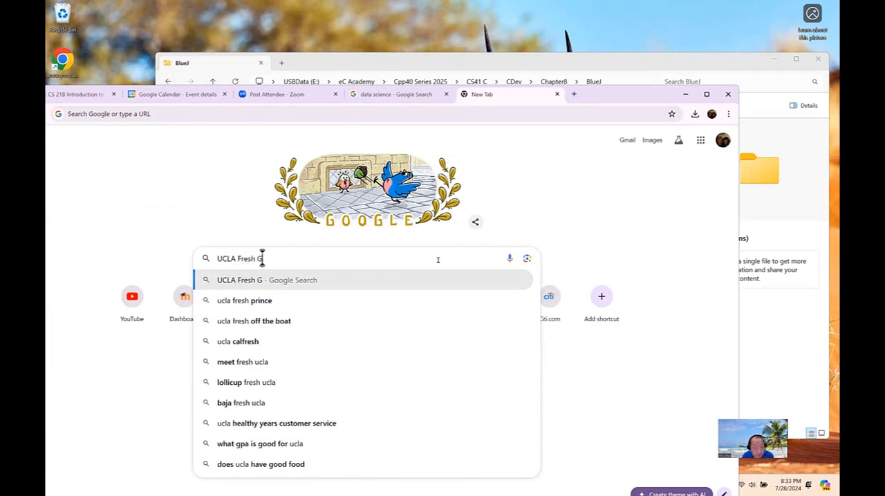
pyautogui.write('PA Trends')
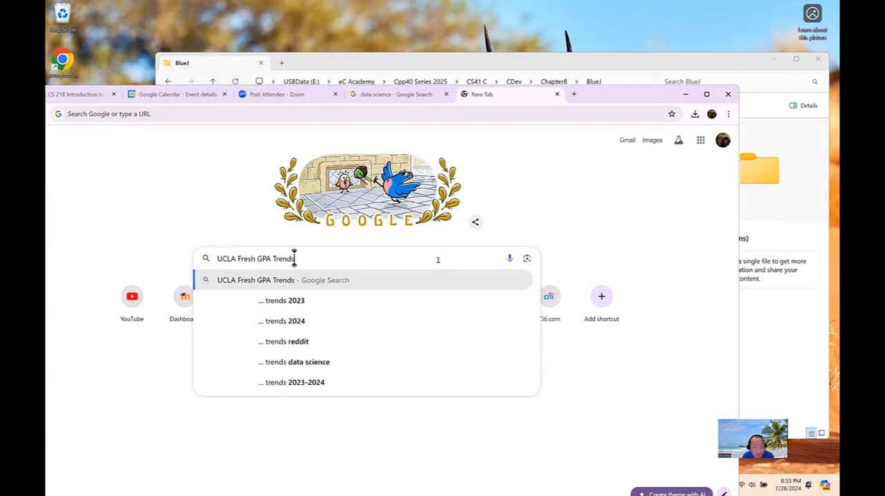
pyautogui.press('Return')
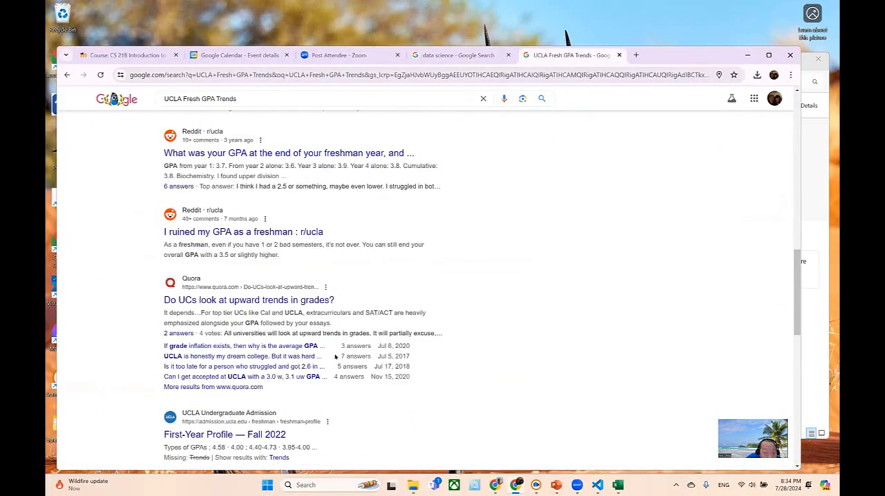
# - Expand the AI overview, examine the UC Admissions page with UCLA freshman admit data, and return to the search results
pyautogui.scroll(10, 336, 356)
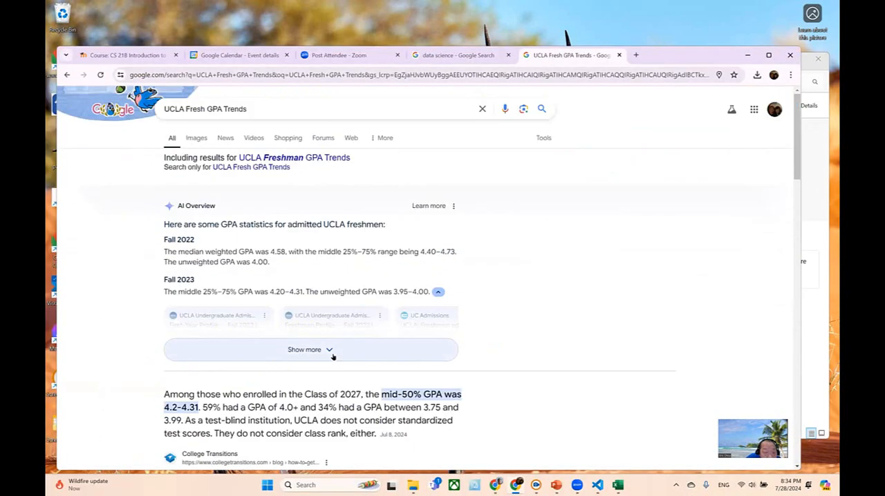
pyautogui.click(320, 351)
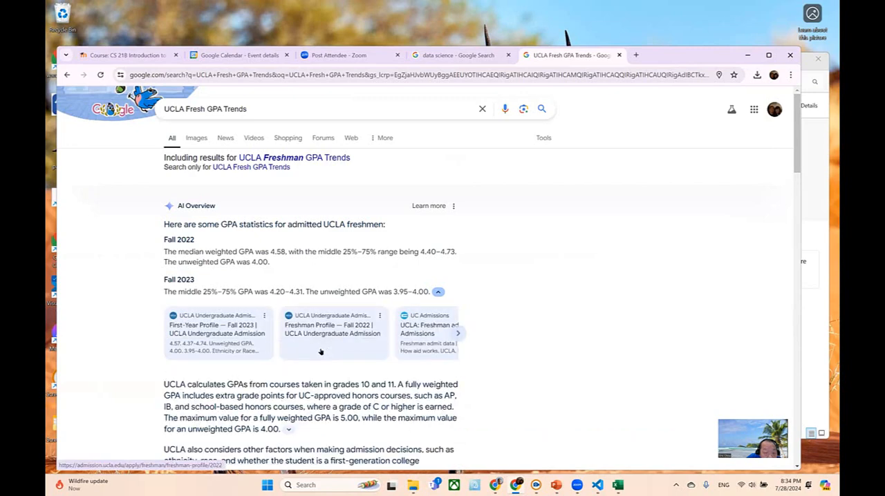
pyautogui.scroll(-10, 357, 332)
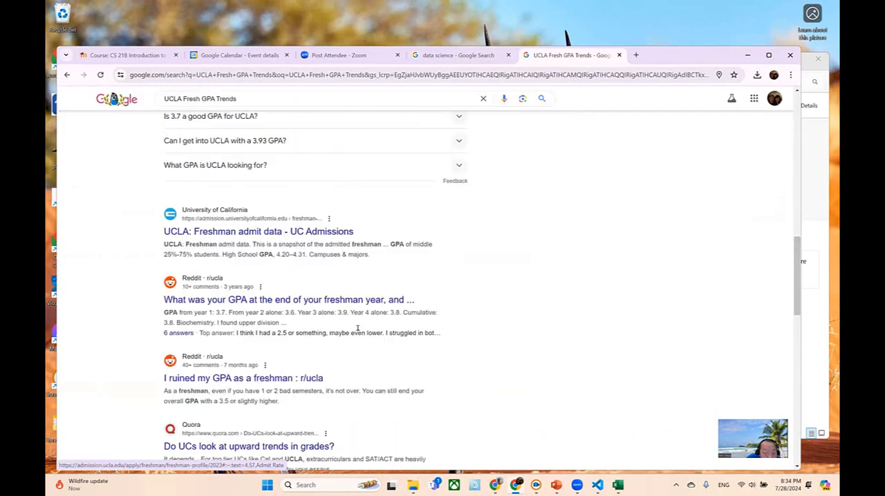
pyautogui.click(337, 233)
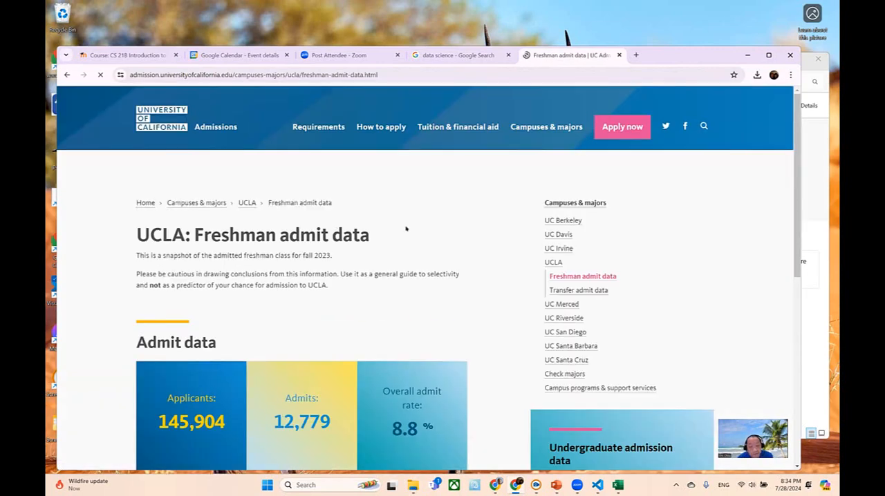
pyautogui.scroll(-3, 794, 177)
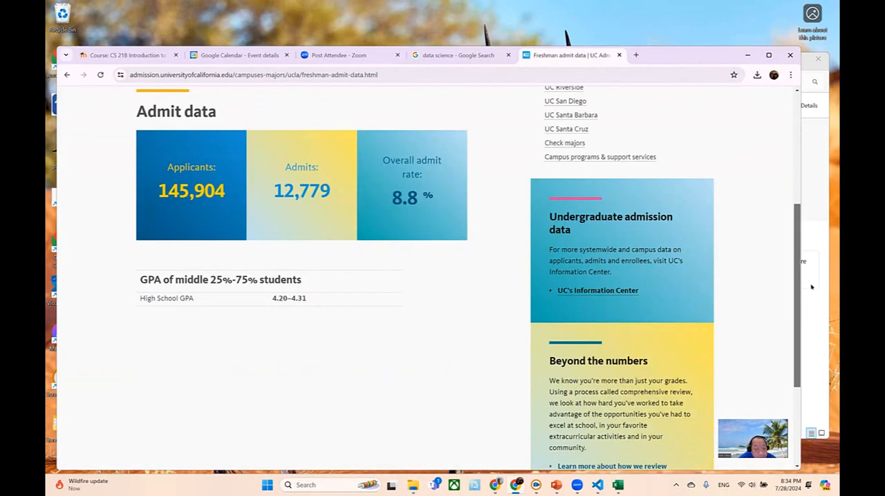
pyautogui.scroll(3, 802, 141)
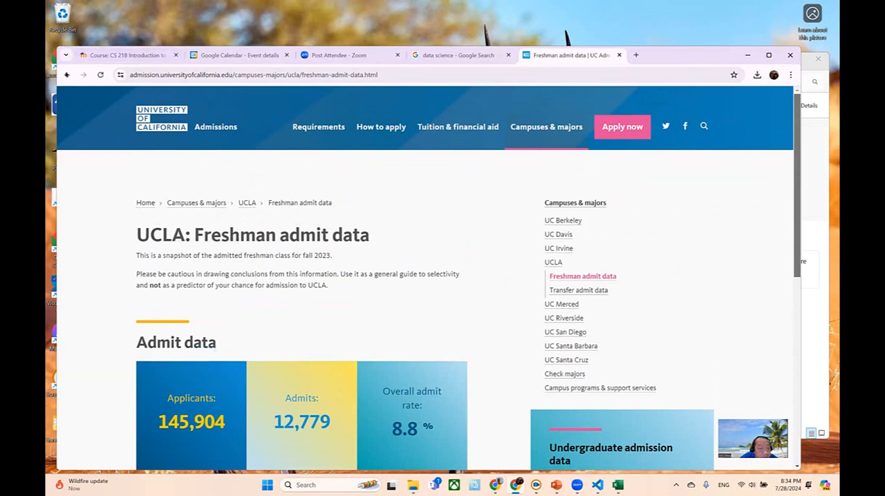
pyautogui.click(66, 75)
pyautogui.scroll(10, 442, 276)
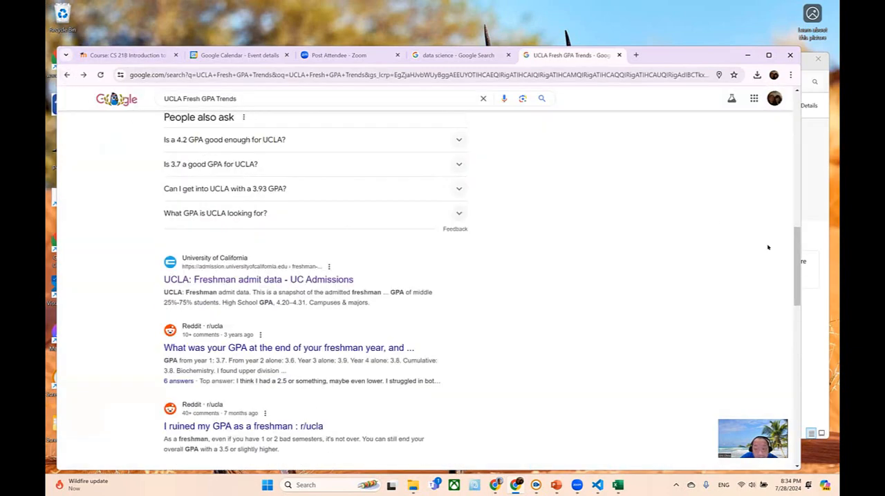
# - Find the UCLA Acceptance Rate chart among the image results and open it on its EssaysThatWorked source page
pyautogui.click(191, 139)
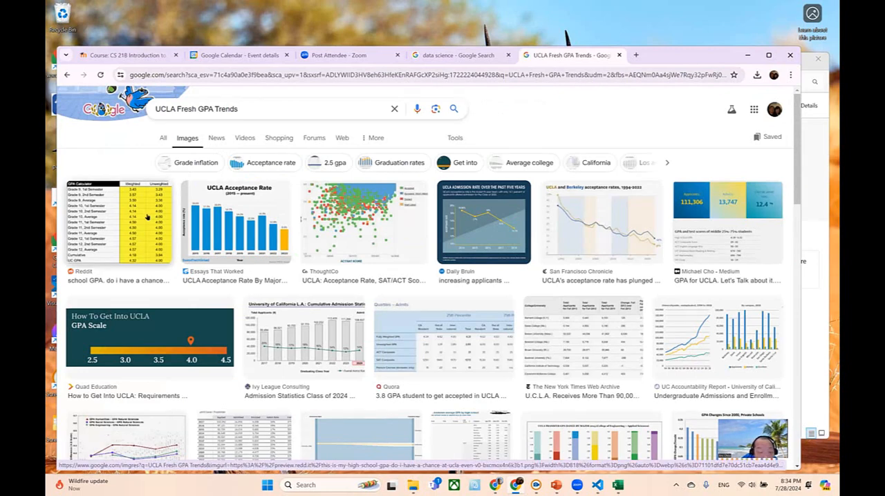
pyautogui.click(202, 213)
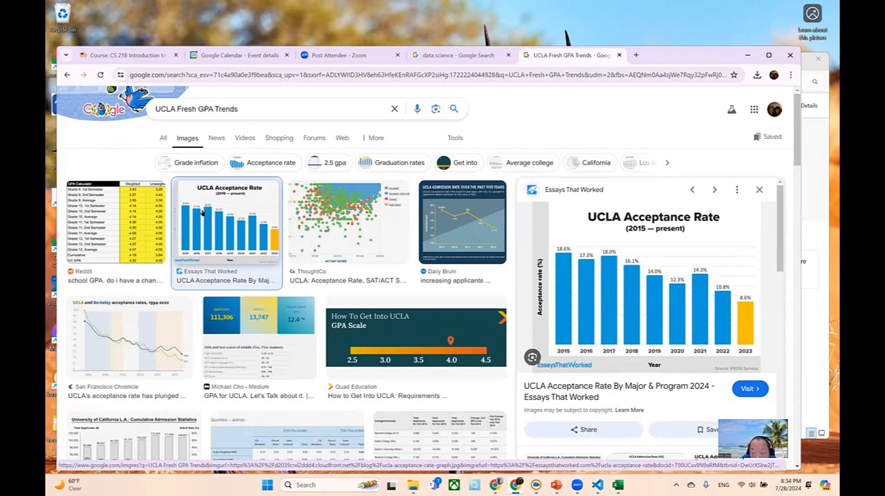
pyautogui.click(717, 298)
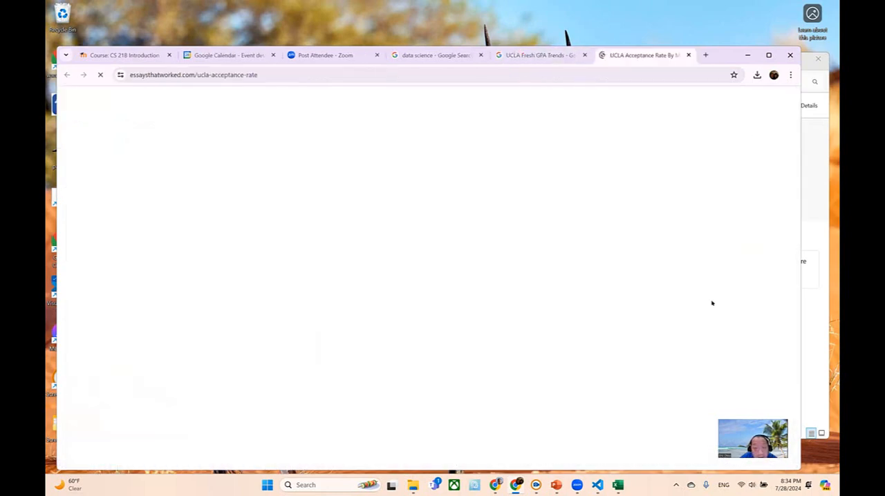
pyautogui.moveTo(795, 104); pyautogui.dragTo(812, 168)
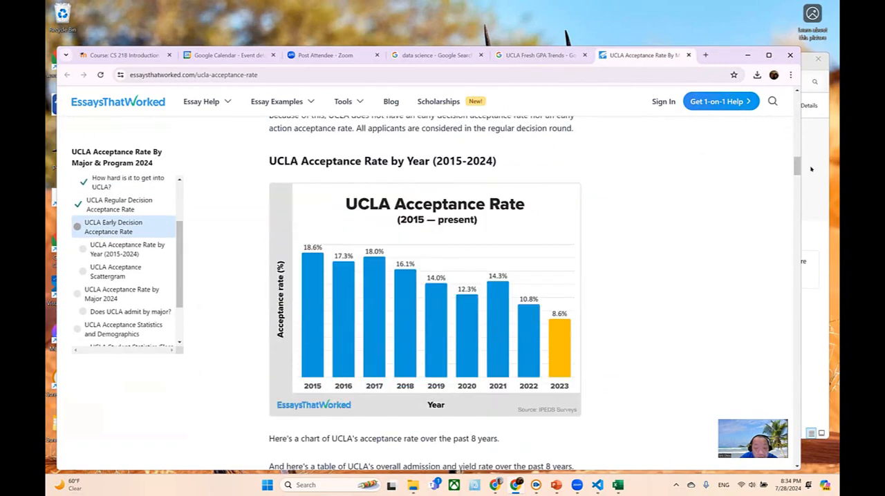
# - Copy the UCLA Acceptance Rate chart image and send it to the Early Explorer and APCSP Team 2025 chat in Messenger
pyautogui.rightClick(433, 250)
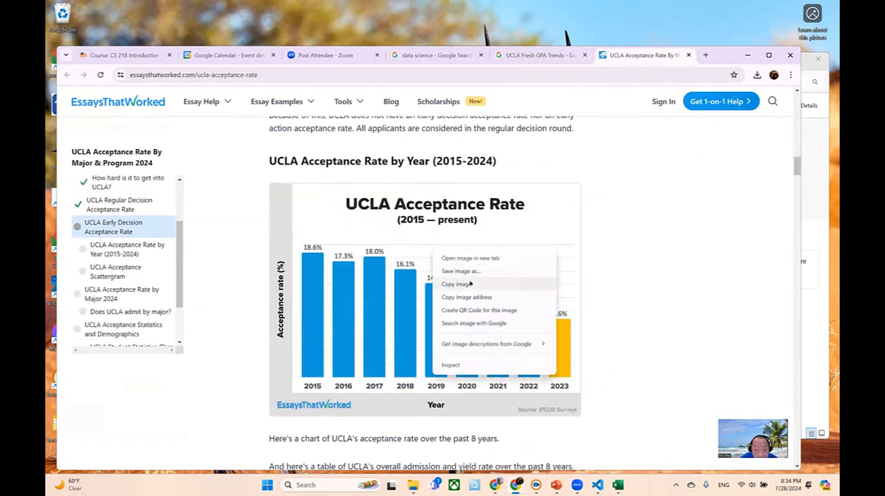
pyautogui.click(470, 283)
pyautogui.click(450, 448)
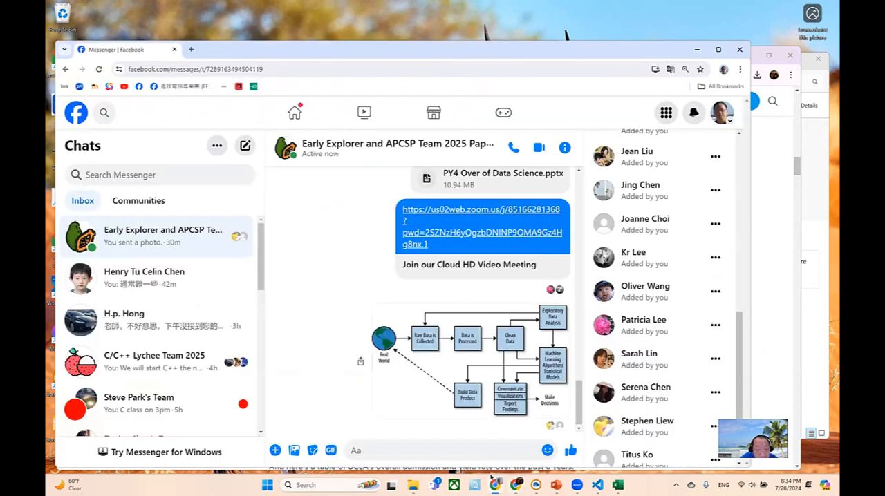
pyautogui.rightClick(454, 451)
pyautogui.click(500, 329)
pyautogui.click(568, 450)
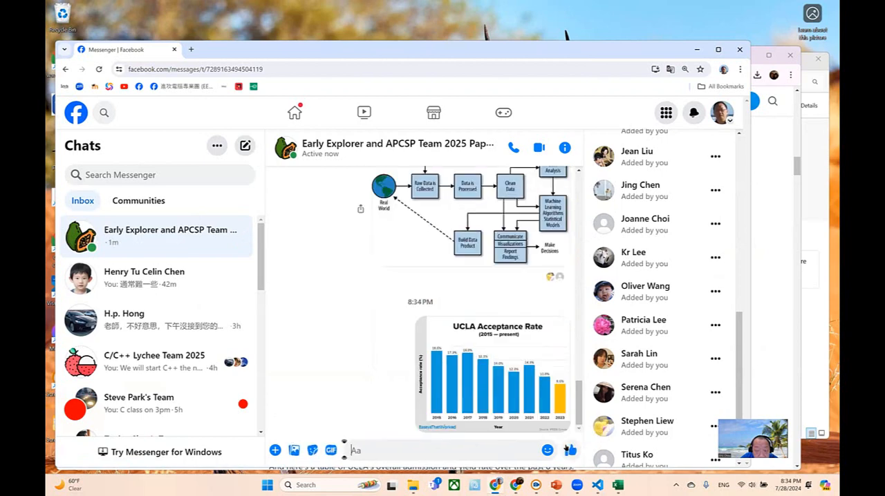
pyautogui.click(697, 50)
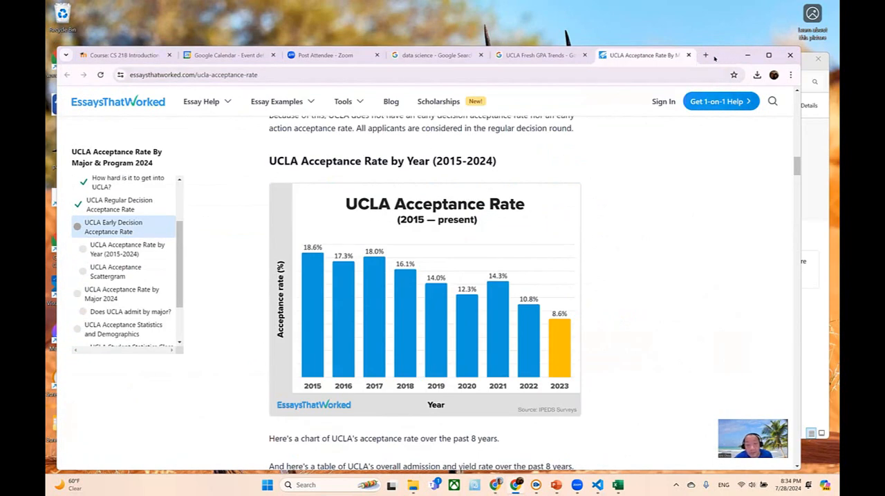
# - Move the browser window aside so the chart stays visible and create a new blank workbook in Excel
pyautogui.moveTo(715, 58); pyautogui.dragTo(463, 52)
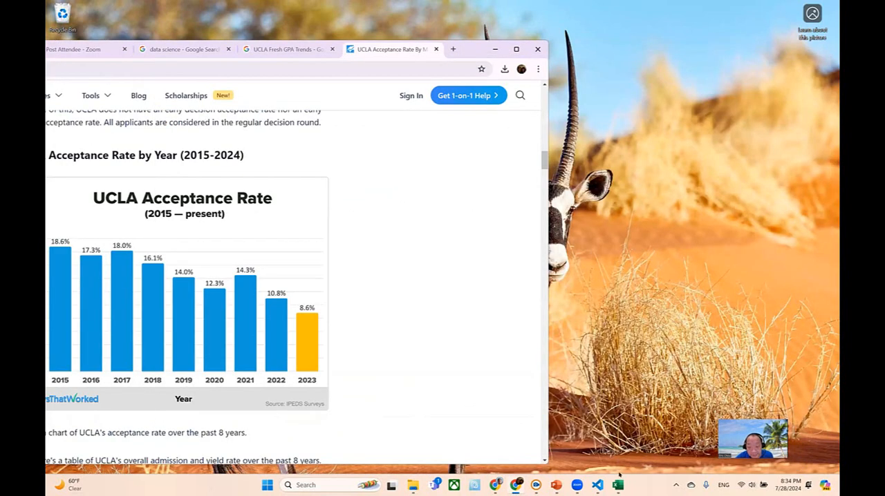
pyautogui.click(618, 485)
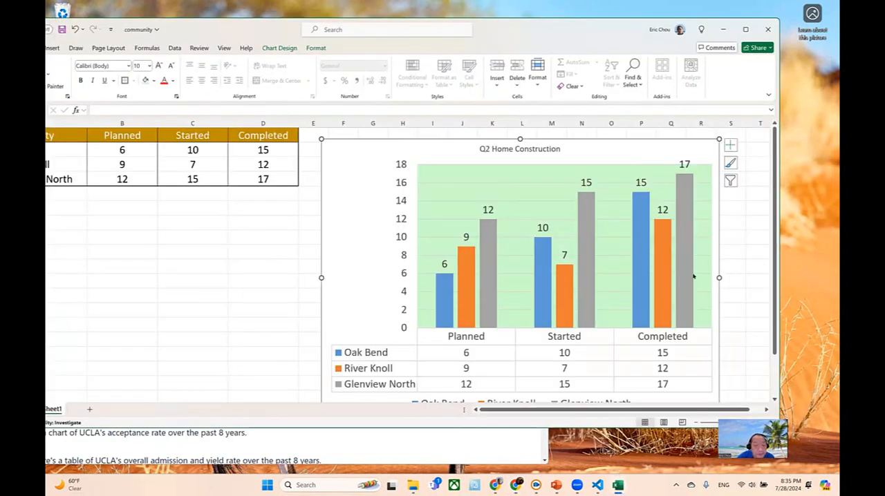
pyautogui.moveTo(648, 54); pyautogui.dragTo(715, 94)
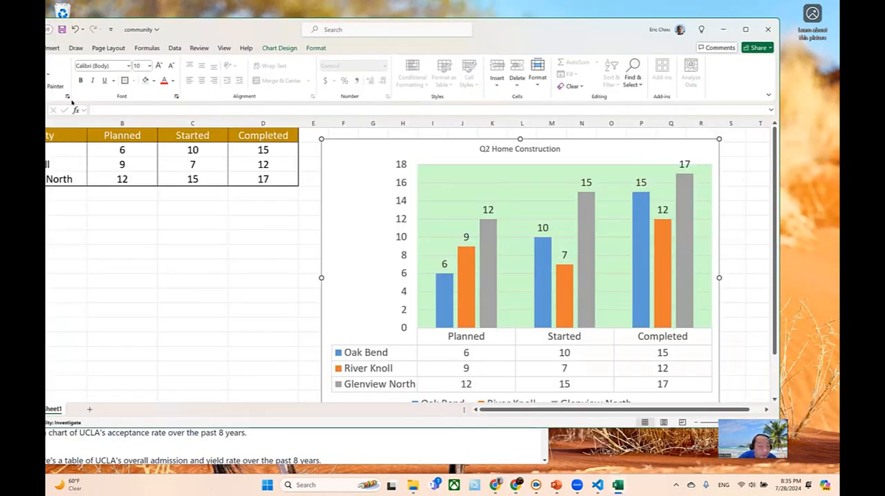
pyautogui.click(104, 113)
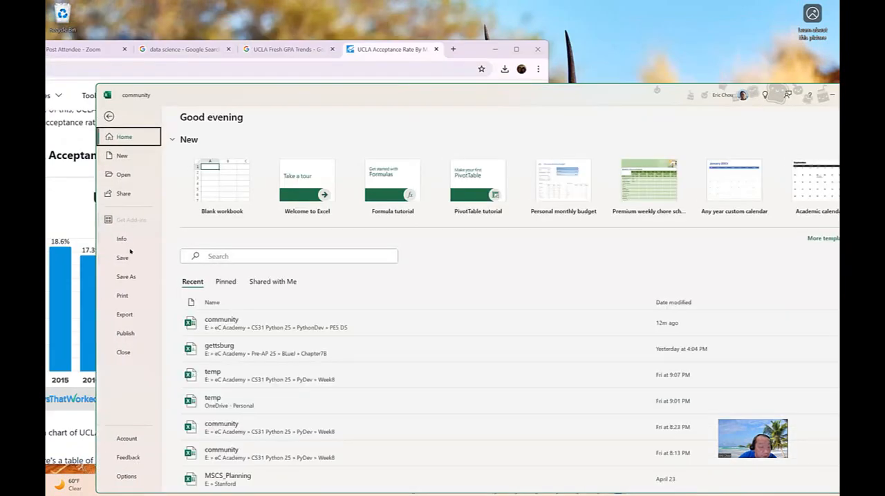
pyautogui.click(135, 156)
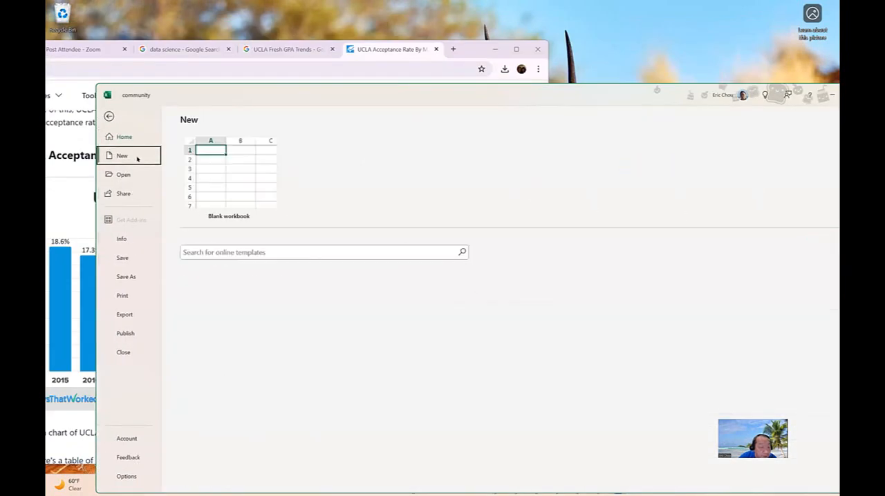
pyautogui.click(246, 187)
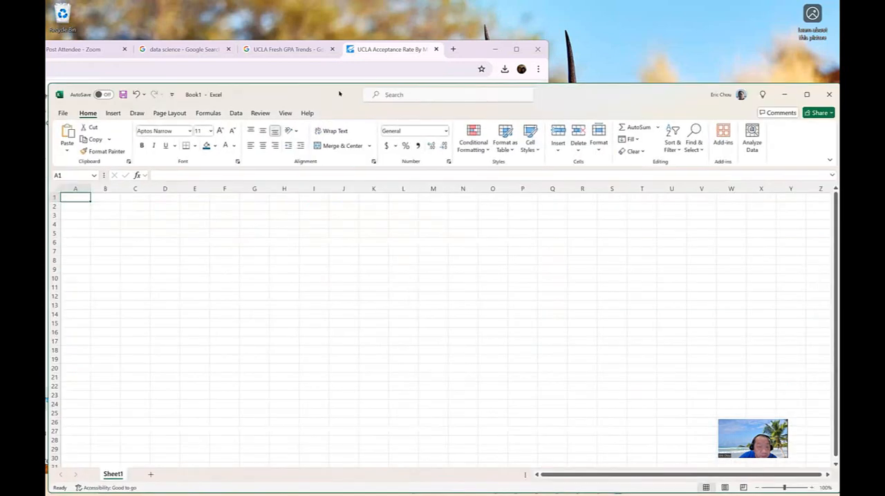
pyautogui.doubleClick(701, 90)
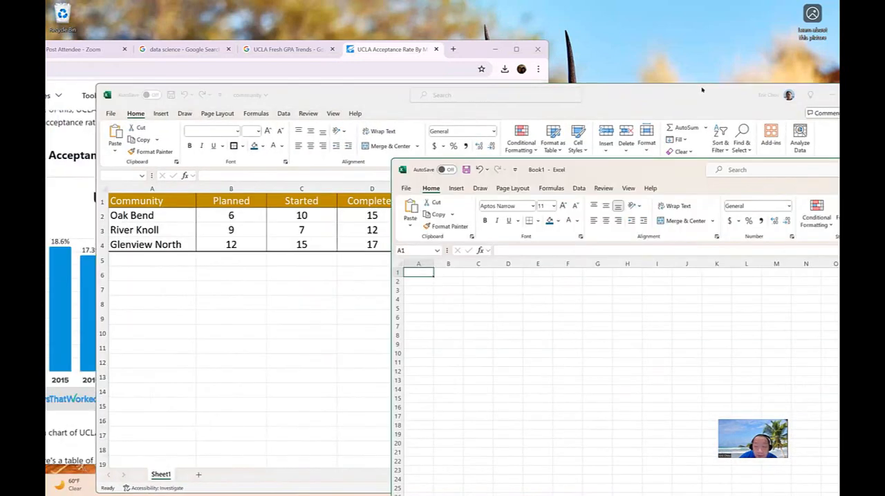
# - Save and close the community workbook, and move the blank Book1 window into view beside the chart
pyautogui.click(698, 92)
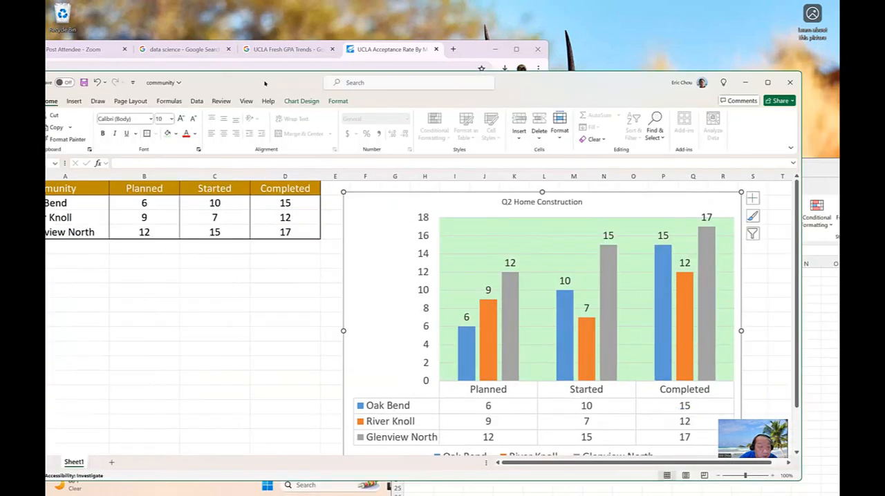
pyautogui.click(73, 104)
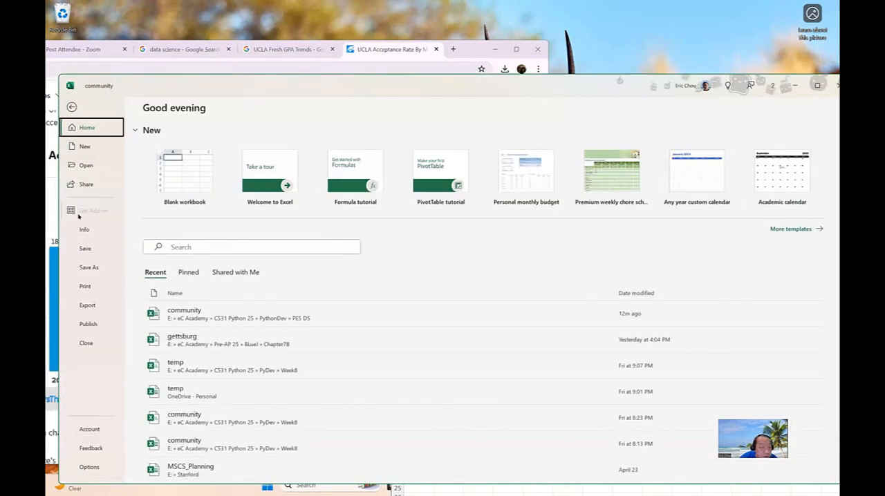
pyautogui.click(86, 248)
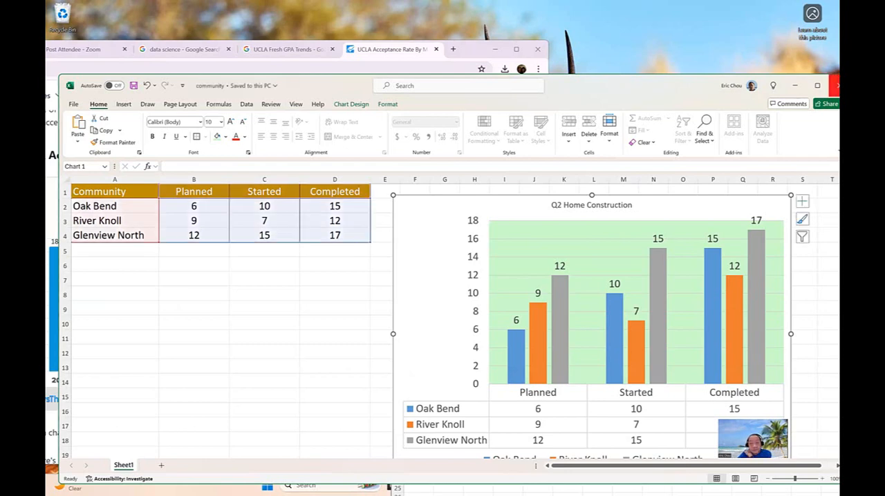
pyautogui.click(836, 85)
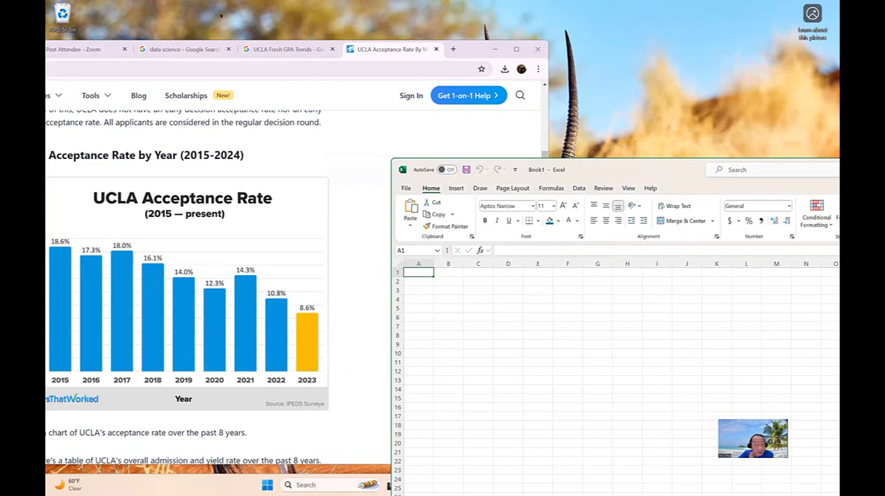
pyautogui.doubleClick(687, 168)
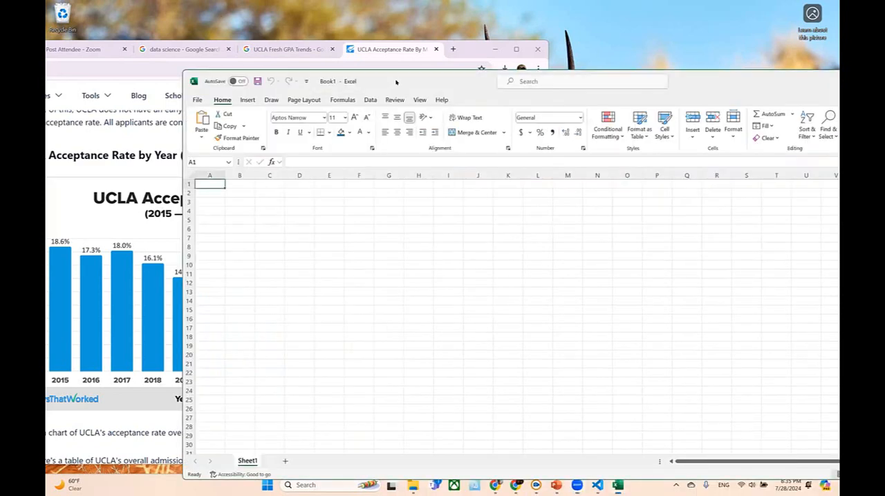
# - Arrange the browser and Book1 windows side by side so the full UCLA Acceptance Rate chart stays visible
pyautogui.click(401, 49)
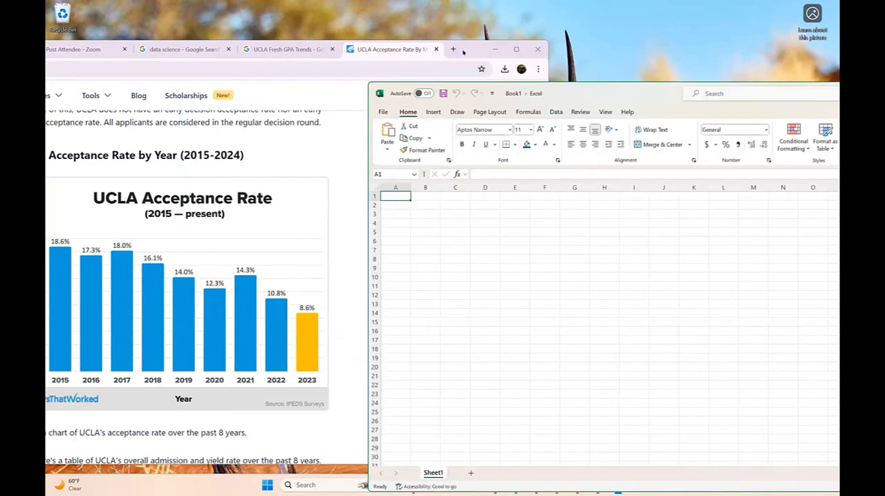
pyautogui.click(639, 102)
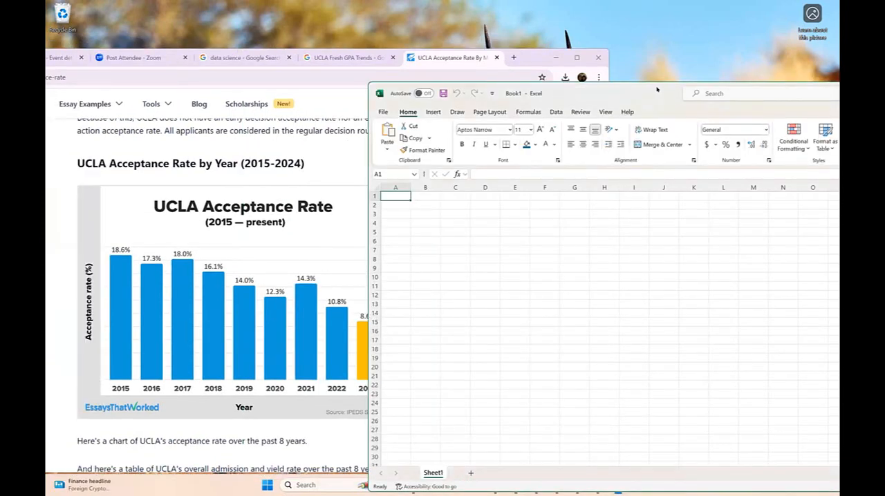
pyautogui.moveTo(657, 89); pyautogui.dragTo(716, 91)
# - Enter the heading Year in A1, 2015 in A2 and the formula =A2+1 in A3
pyautogui.write('Year')
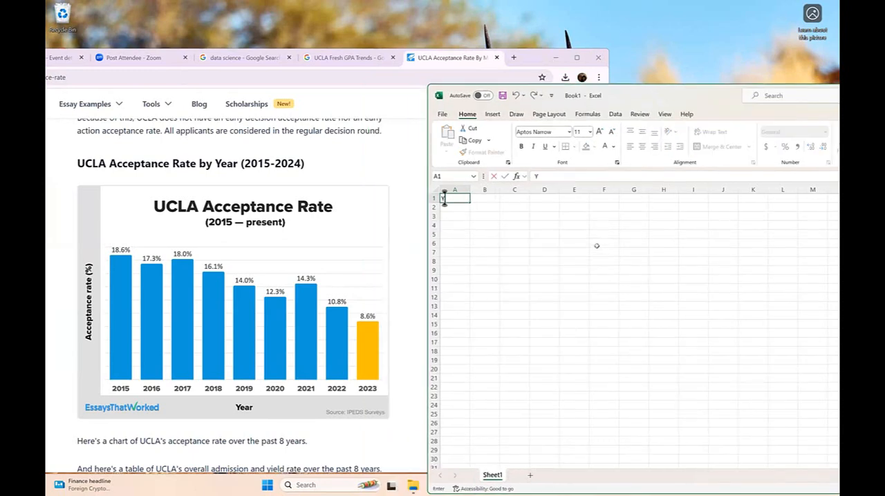
pyautogui.press('Return')
pyautogui.write('2015')
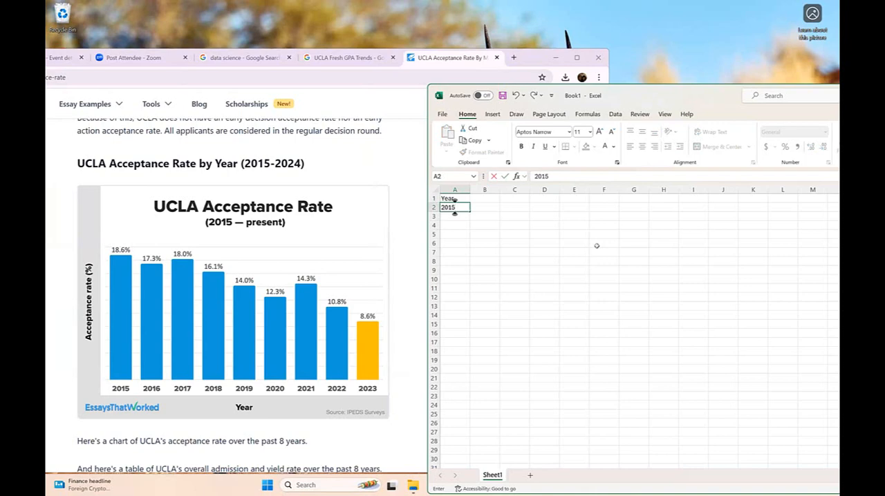
pyautogui.press('Return')
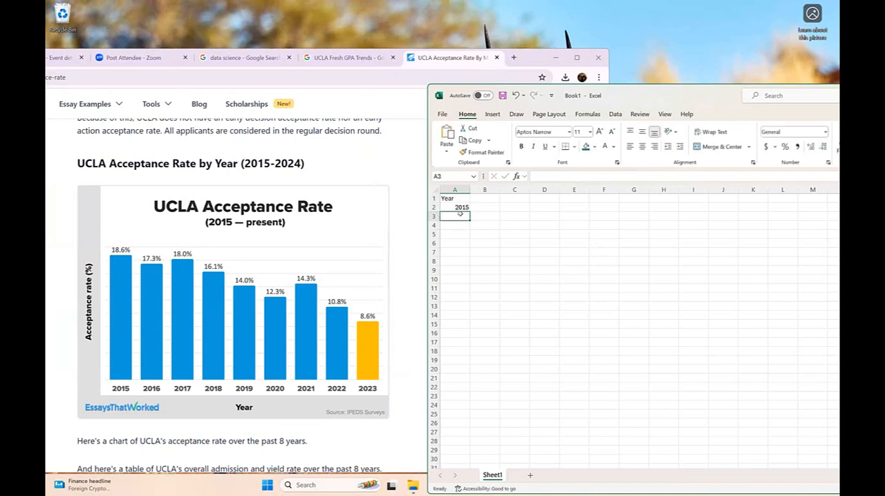
pyautogui.write('=')
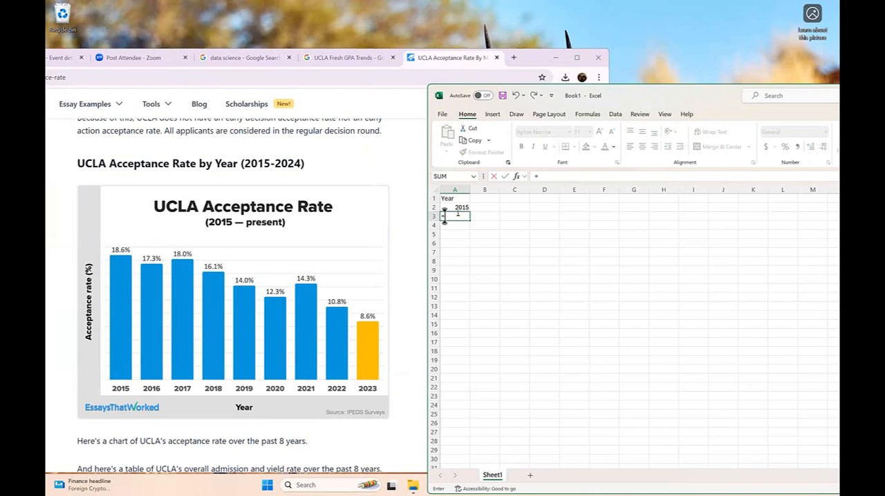
pyautogui.write('A')
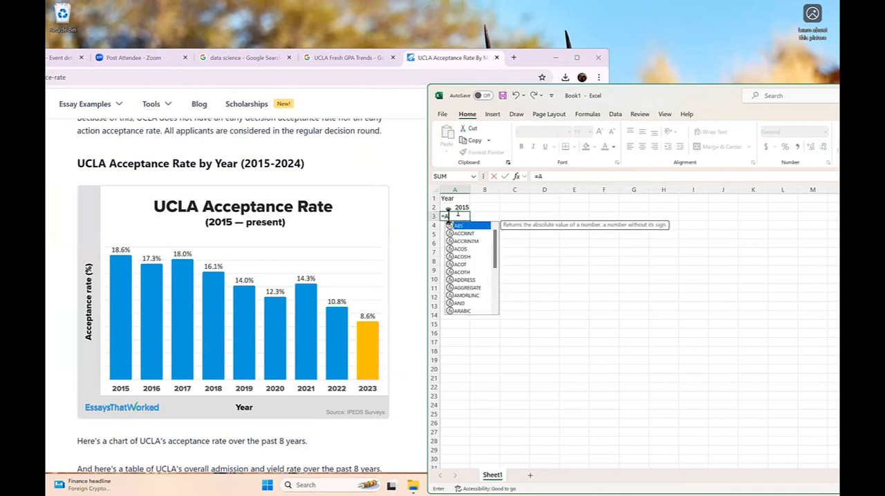
pyautogui.write('2+1')
pyautogui.press('Return')
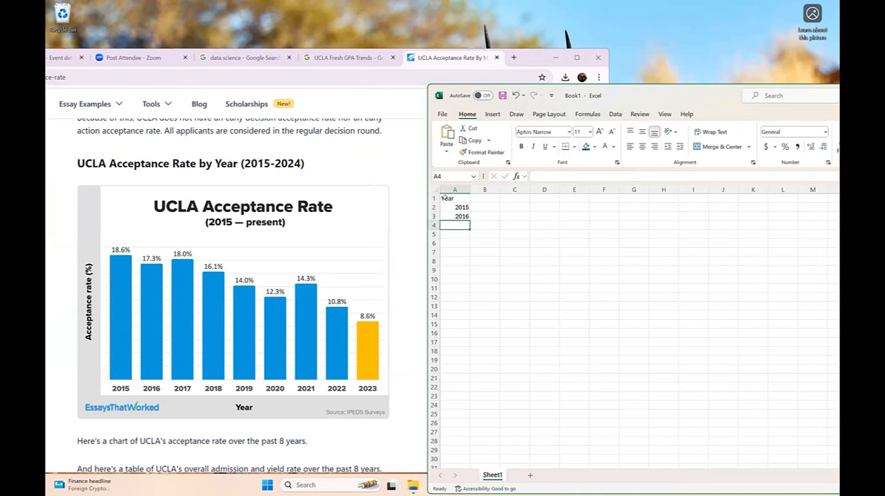
# - Set the font size of the whole worksheet to 18
pyautogui.click(436, 189)
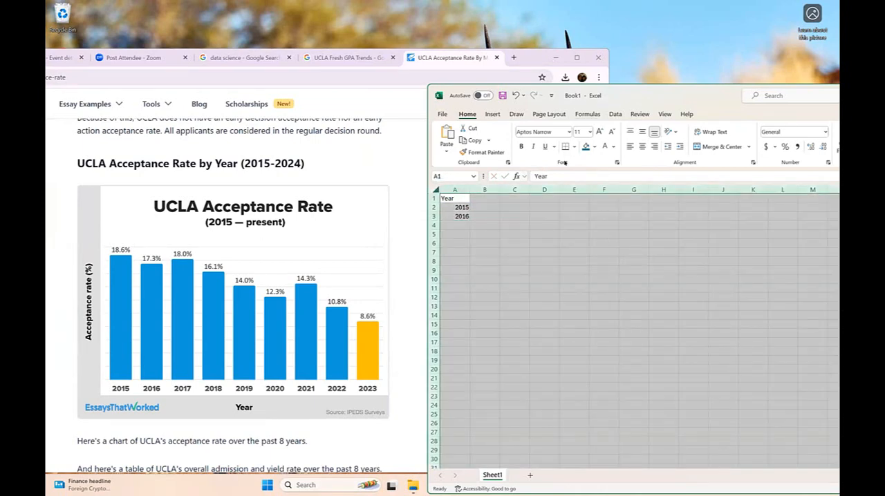
pyautogui.click(590, 131)
pyautogui.click(583, 214)
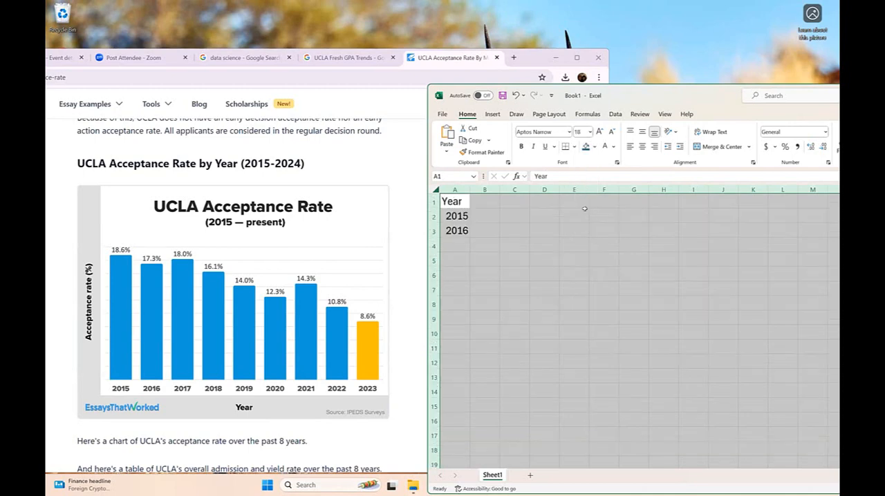
pyautogui.click(578, 232)
# - Set the width of column A to 20
pyautogui.click(458, 189)
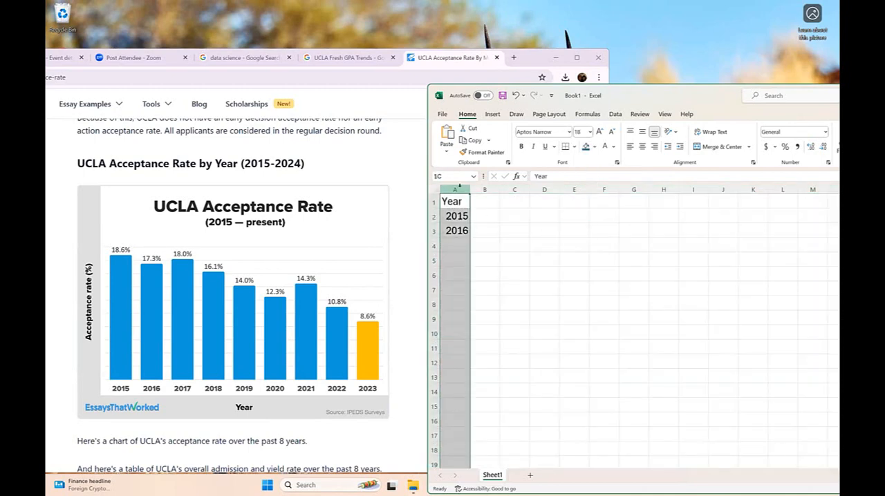
pyautogui.rightClick(463, 191)
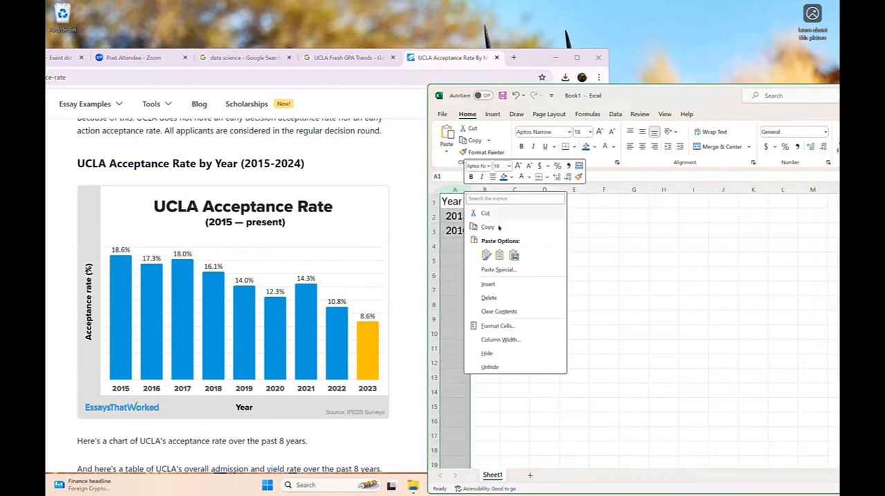
pyautogui.click(502, 339)
pyautogui.write('20')
pyautogui.press('Return')
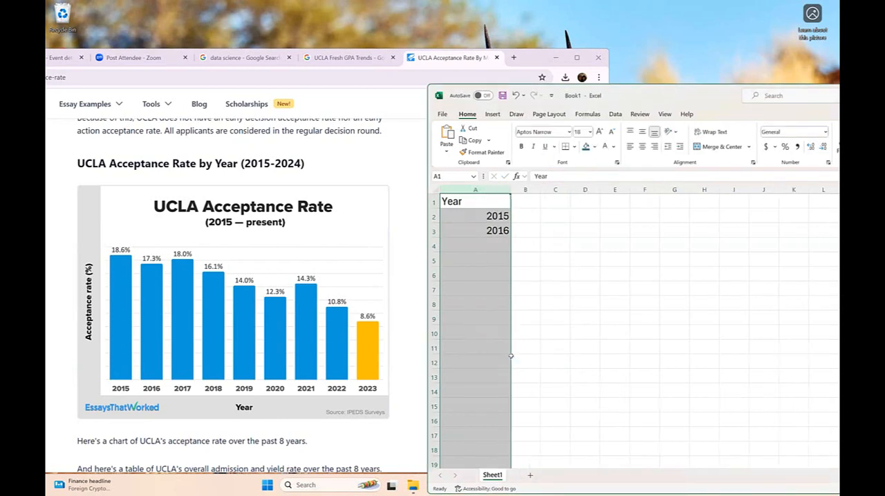
pyautogui.click(639, 319)
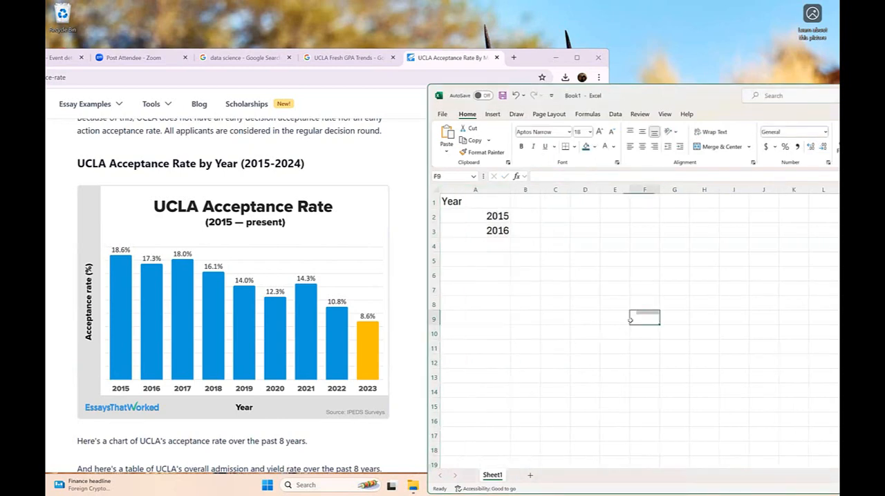
# - Copy the year formula from A3 and paste it into A4:A11
pyautogui.click(488, 230)
pyautogui.rightClick(491, 231)
pyautogui.click(512, 198)
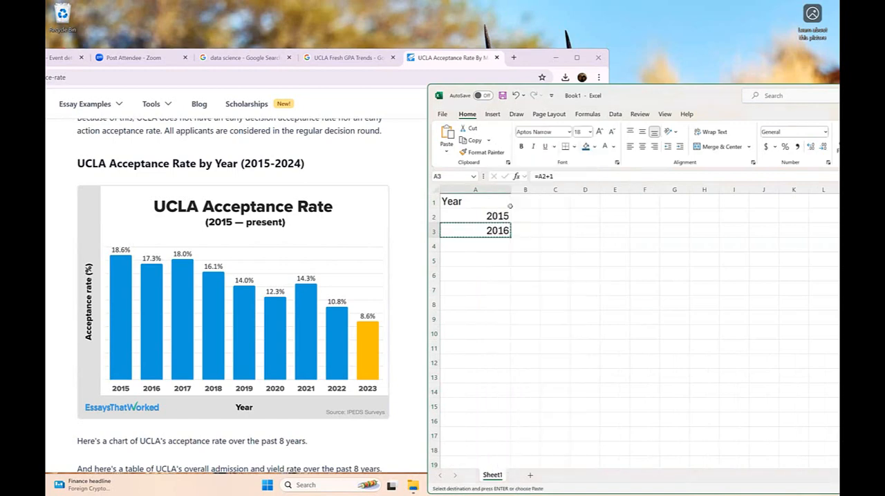
pyautogui.moveTo(475, 244); pyautogui.dragTo(475, 346)
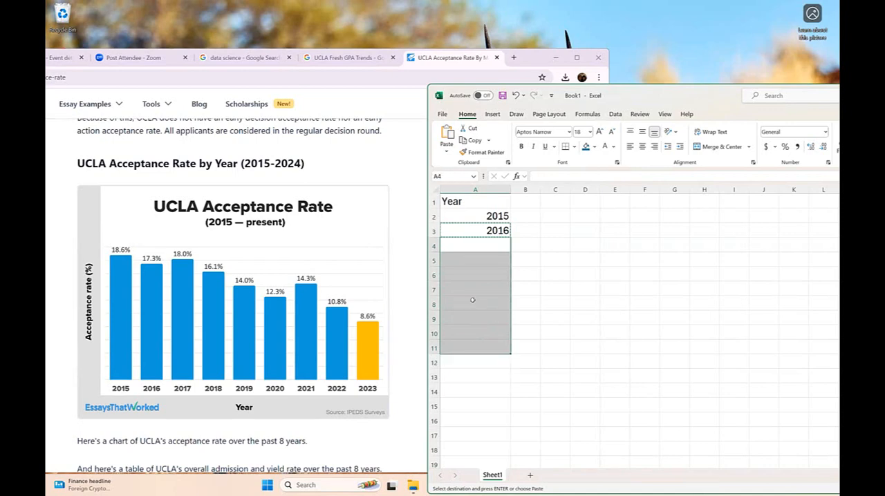
pyautogui.rightClick(473, 300)
pyautogui.click(499, 227)
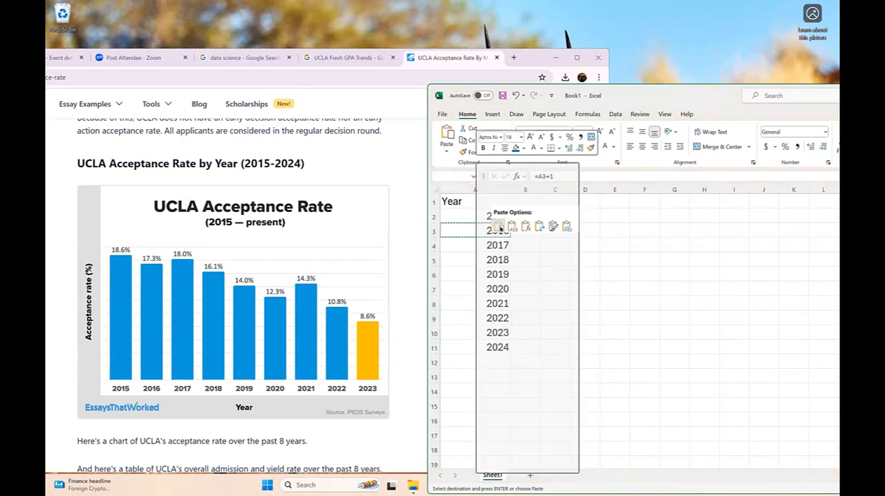
# - Clear the surplus year 2024 from cell A11 so the list ends at 2023
pyautogui.click(463, 347)
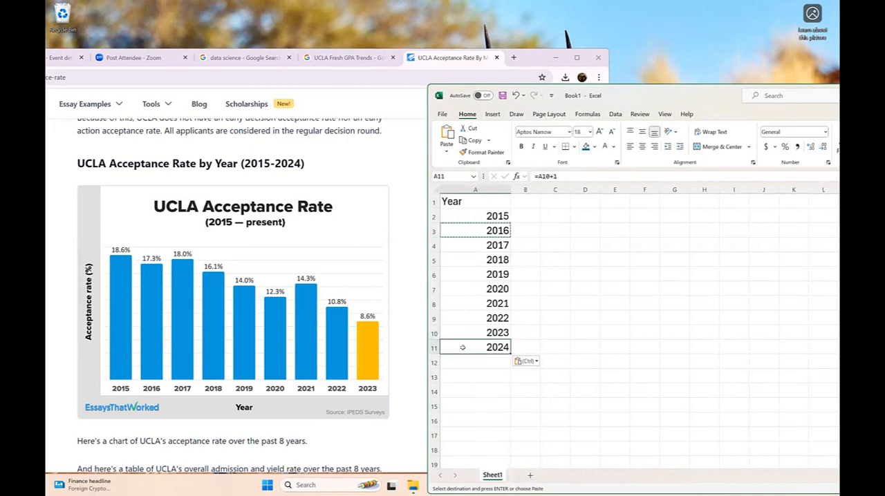
pyautogui.press('BackSpace')
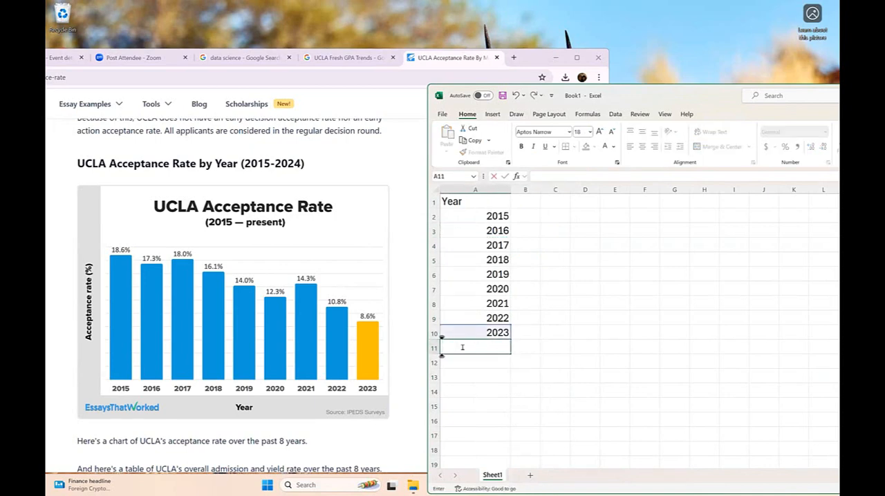
pyautogui.click(648, 320)
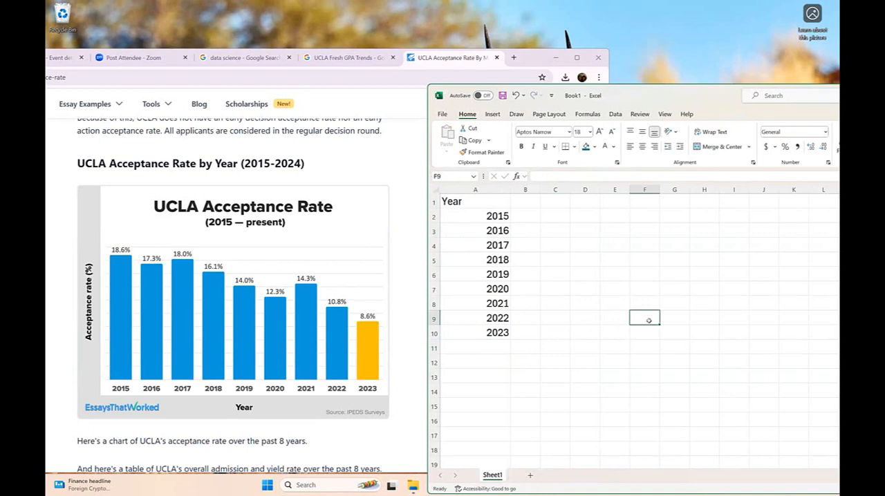
# - Enter the heading Acceptance Rate in cell B1
pyautogui.click(519, 202)
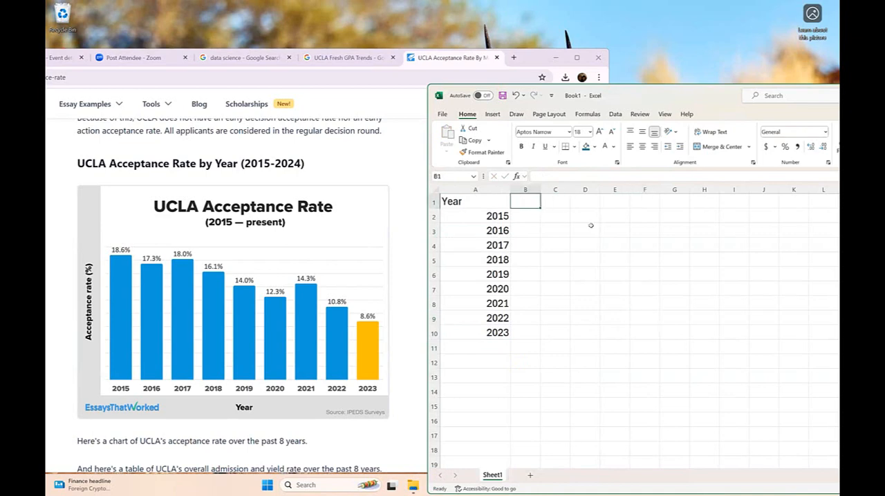
pyautogui.write('Aceep')
pyautogui.press('BackSpace')
pyautogui.press('BackSpace')
pyautogui.press('BackSpace')
pyautogui.write('cetio0n')
pyautogui.press('BackSpace')
pyautogui.press('BackSpace')
pyautogui.press('BackSpace')
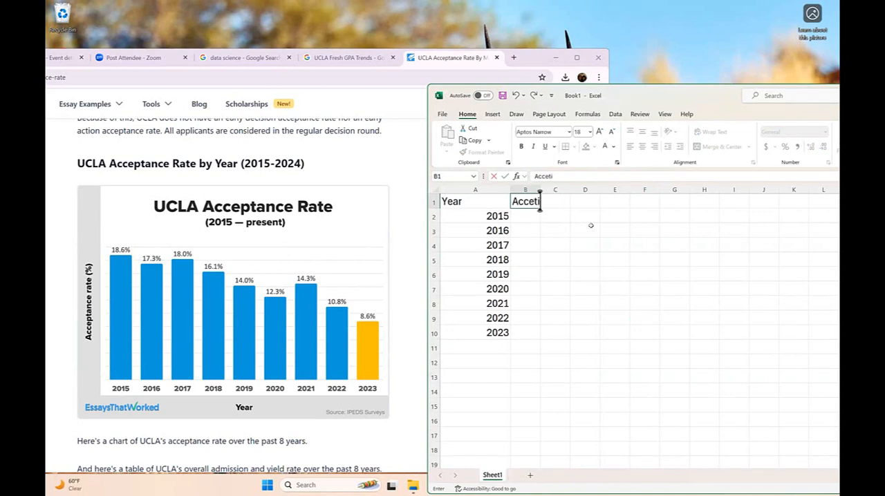
pyautogui.press('BackSpace')
pyautogui.press('BackSpace')
pyautogui.write('ptance Rate')
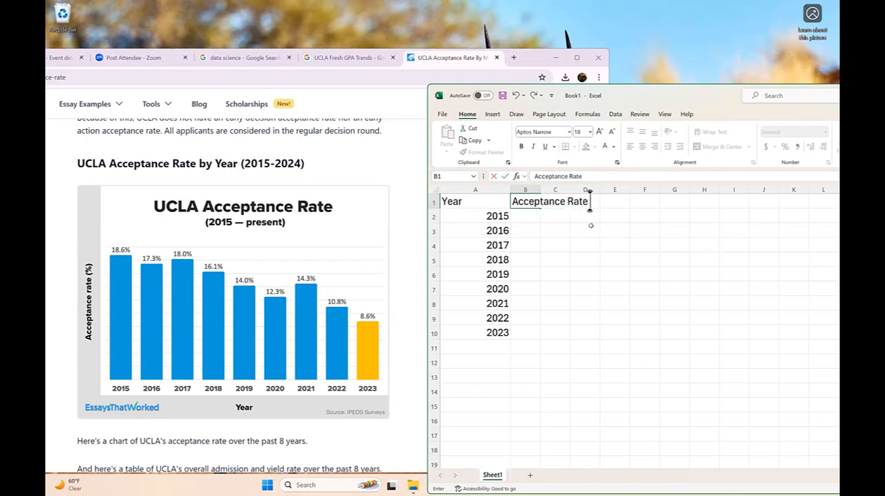
# - Set the width of column B to 30
pyautogui.click(528, 190)
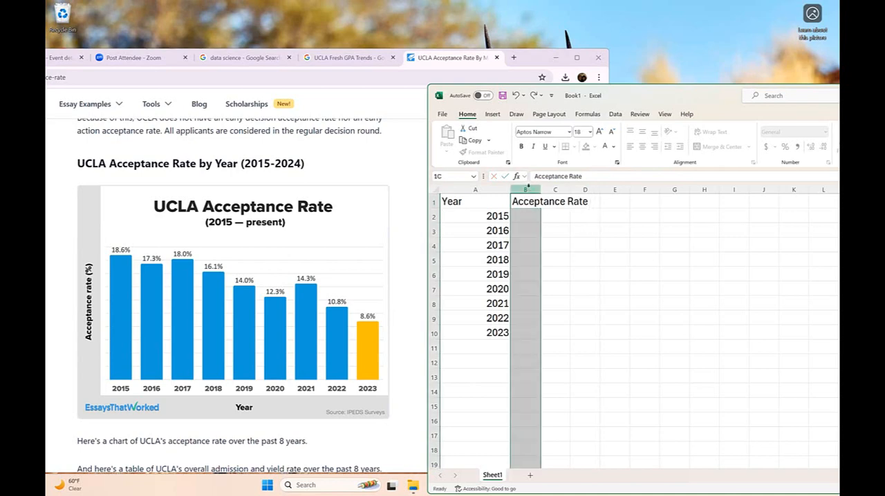
pyautogui.rightClick(530, 191)
pyautogui.click(591, 339)
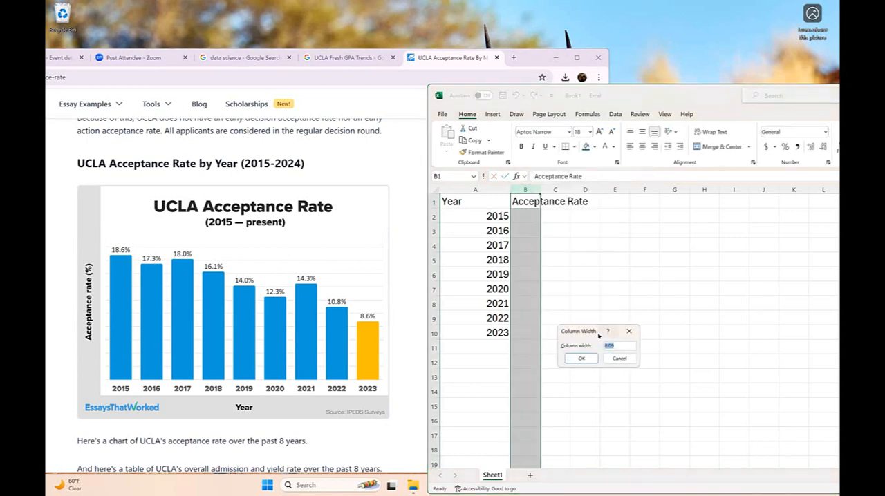
pyautogui.write('30')
pyautogui.press('Return')
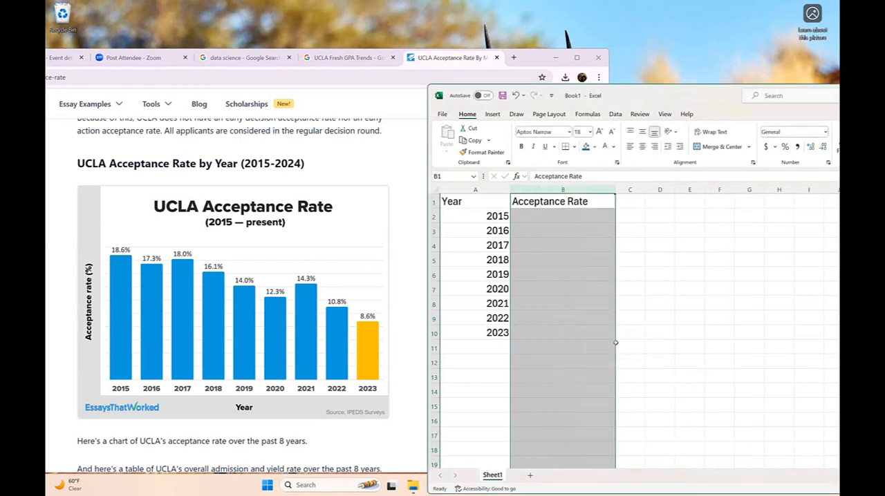
# - Enter the 2015 to 2017 acceptance rates from the chart in B2:B4: 18.60%, 17.30% and 18.00%
pyautogui.click(599, 217)
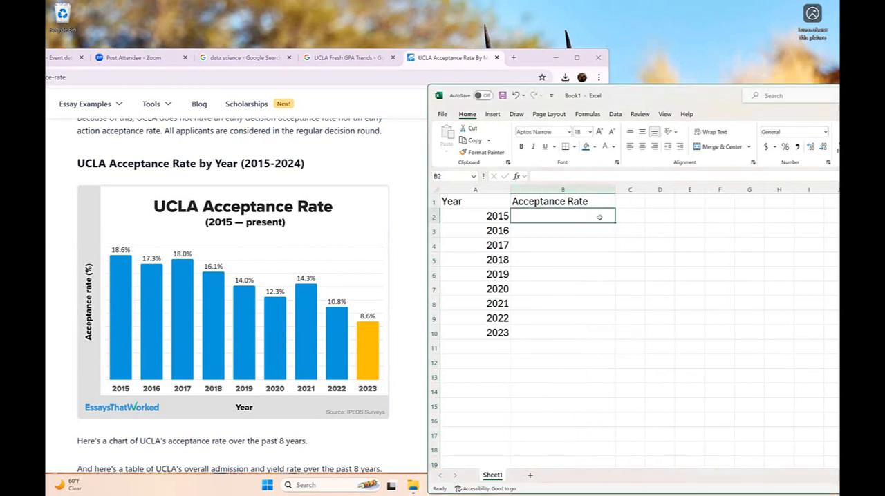
pyautogui.write('18.6')
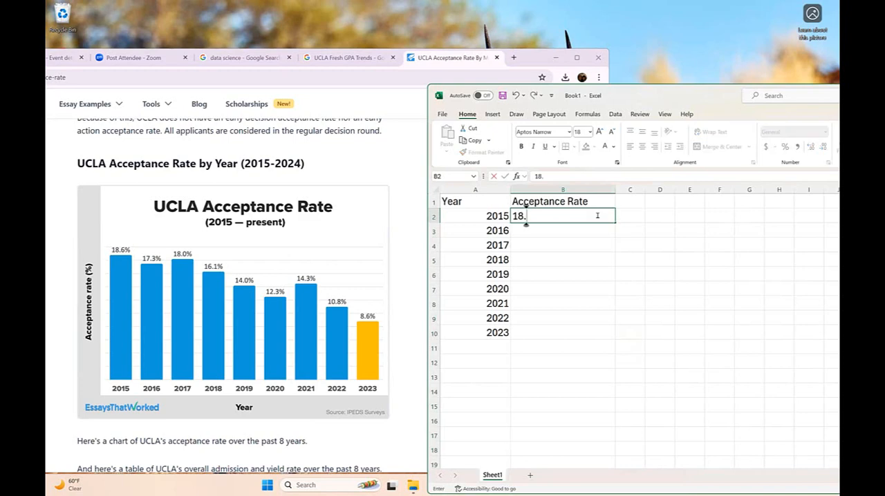
pyautogui.press('Return')
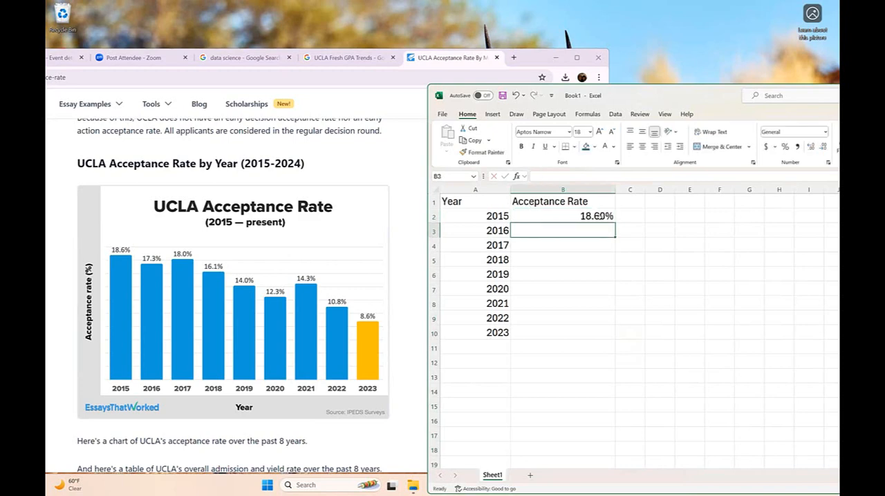
pyautogui.write('17.')
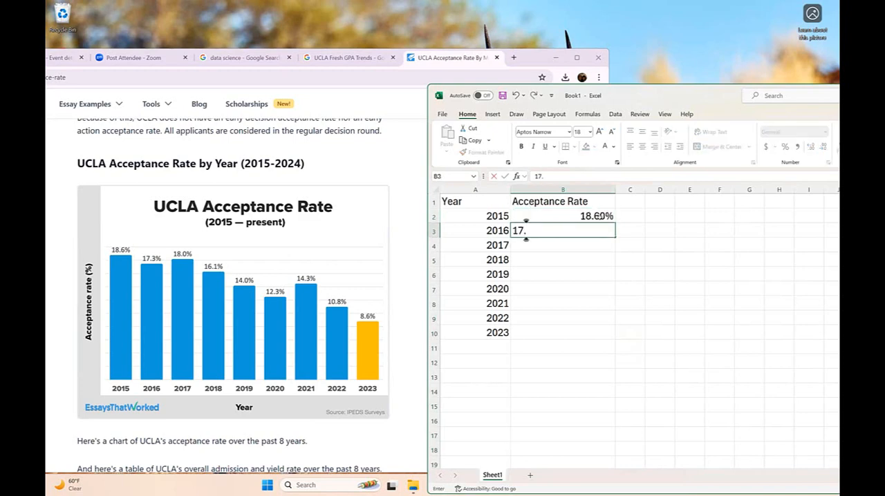
pyautogui.write('30%')
pyautogui.press('Return')
pyautogui.write('18.')
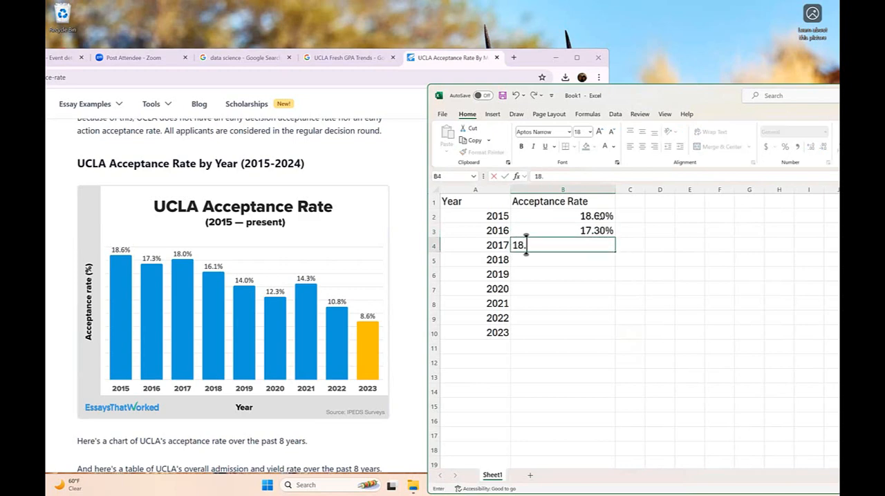
pyautogui.write('00%')
pyautogui.press('Return')
# - Enter the 2018 to 2020 acceptance rates from the chart in B5:B7: 16.10%, 14.00% and 12.30%
pyautogui.write('16.10%')
pyautogui.press('Return')
pyautogui.write('14')
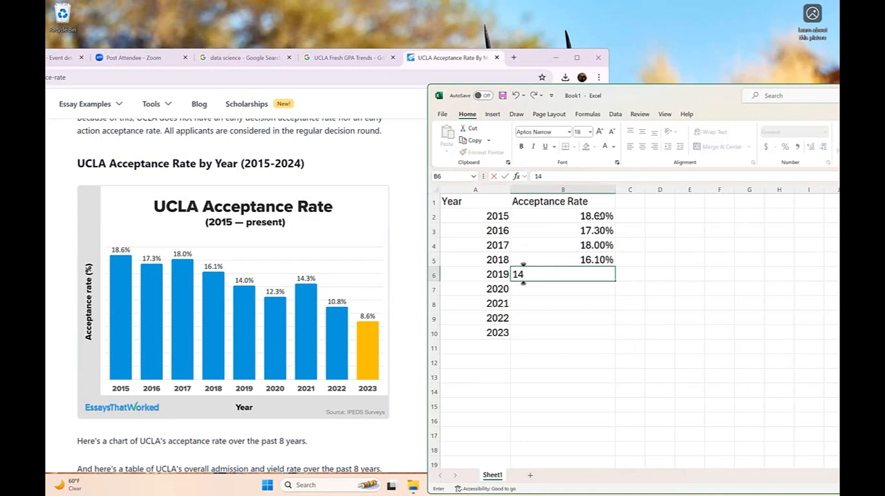
pyautogui.write('.00')
pyautogui.write('%')
pyautogui.press('Return')
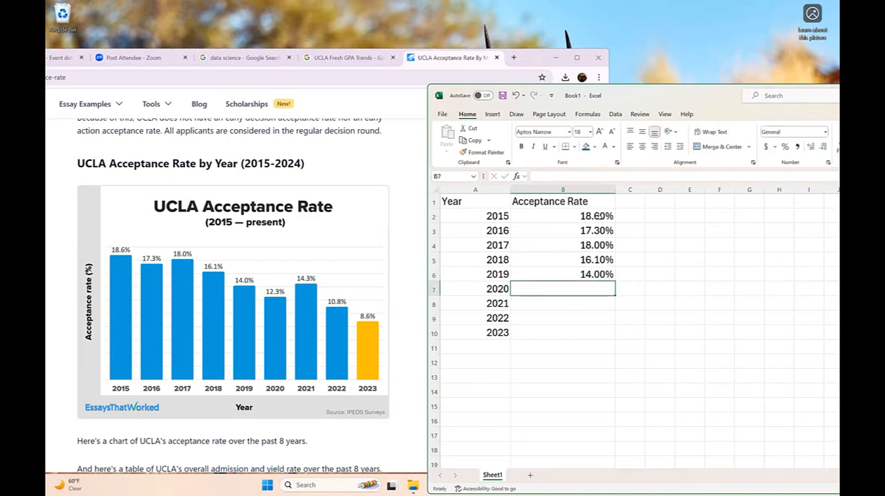
pyautogui.write('12.30%')
pyautogui.press('Return')
# - Enter the 2021 to 2023 acceptance rates from the chart in B8:B10: 14.30%, 10.80% and 8.6%
pyautogui.write('14.30%')
pyautogui.press('Return')
pyautogui.write('10.80%')
pyautogui.press('Return')
pyautogui.write('8.6')
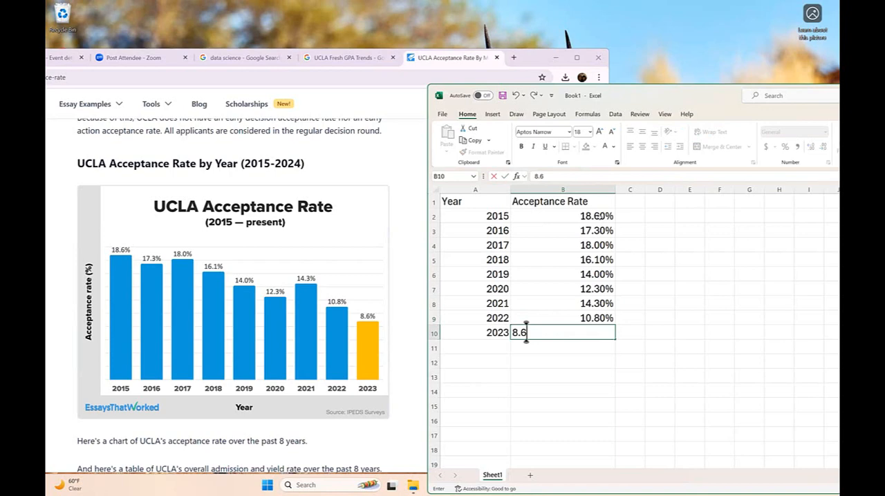
pyautogui.write('%')
pyautogui.press('Return')
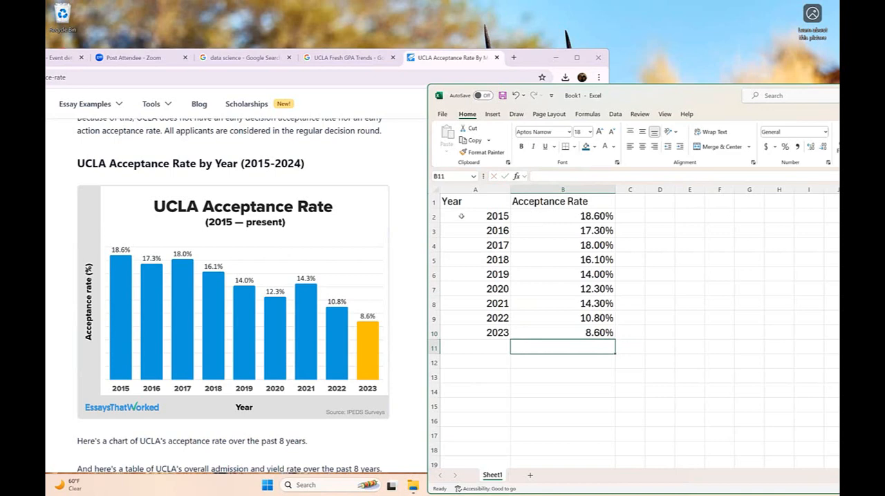
# - Fill the header cells A1:B1 with the standard blue color
pyautogui.moveTo(482, 203); pyautogui.dragTo(621, 206)
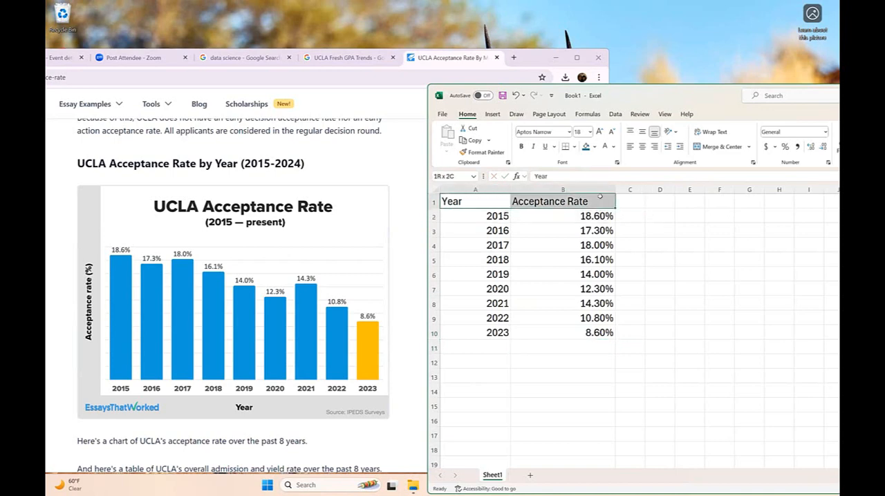
pyautogui.click(594, 147)
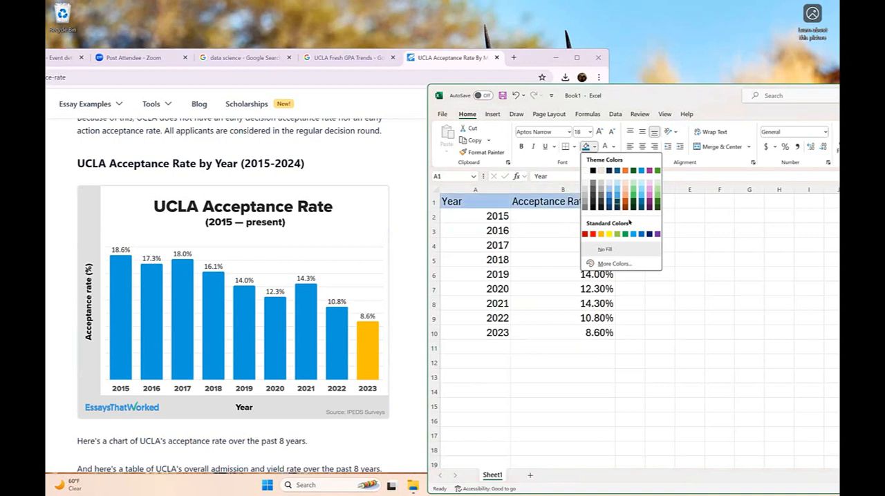
pyautogui.click(642, 233)
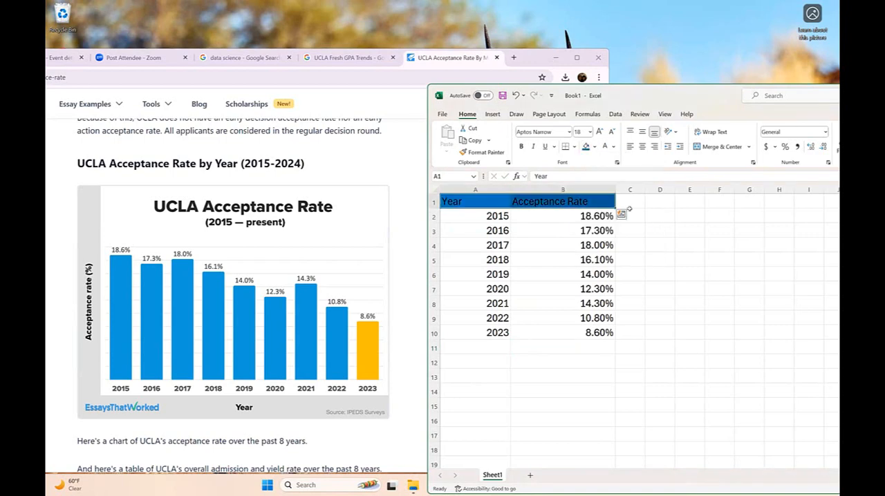
pyautogui.click(594, 146)
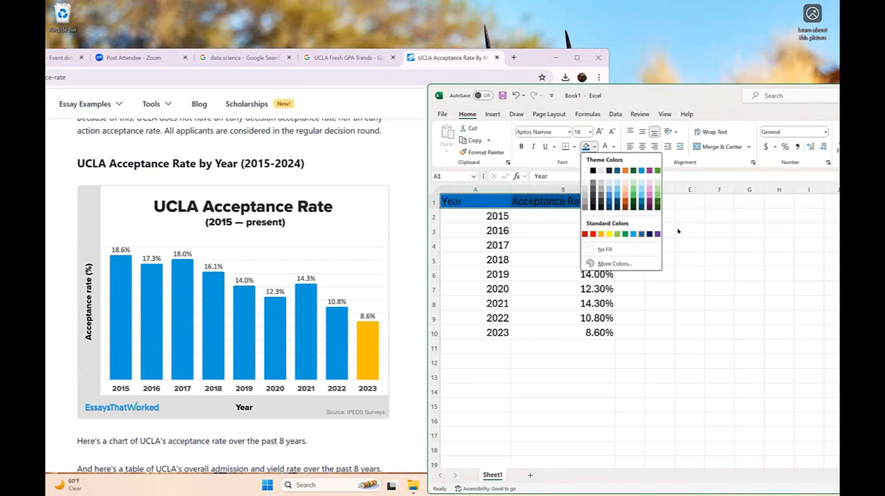
pyautogui.click(642, 234)
# - Set the font color of the headers in A1:B1 to the standard yellow
pyautogui.click(594, 146)
pyautogui.click(613, 147)
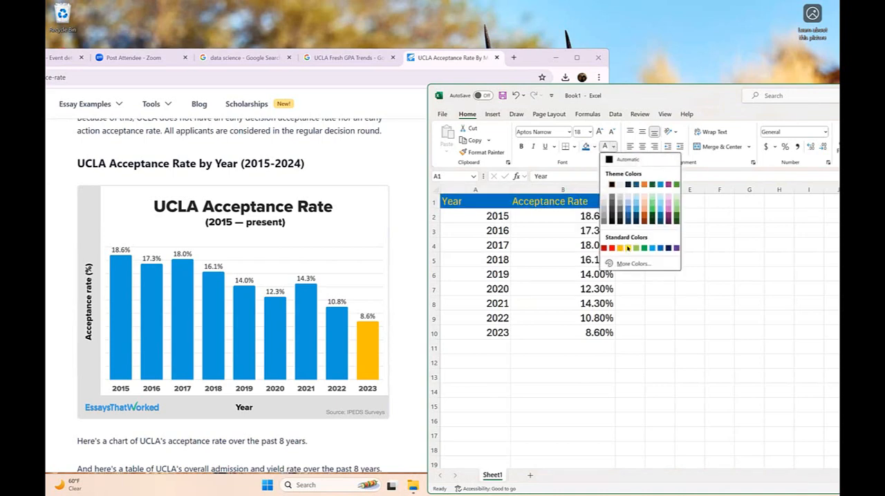
pyautogui.click(628, 248)
pyautogui.click(681, 329)
pyautogui.click(719, 355)
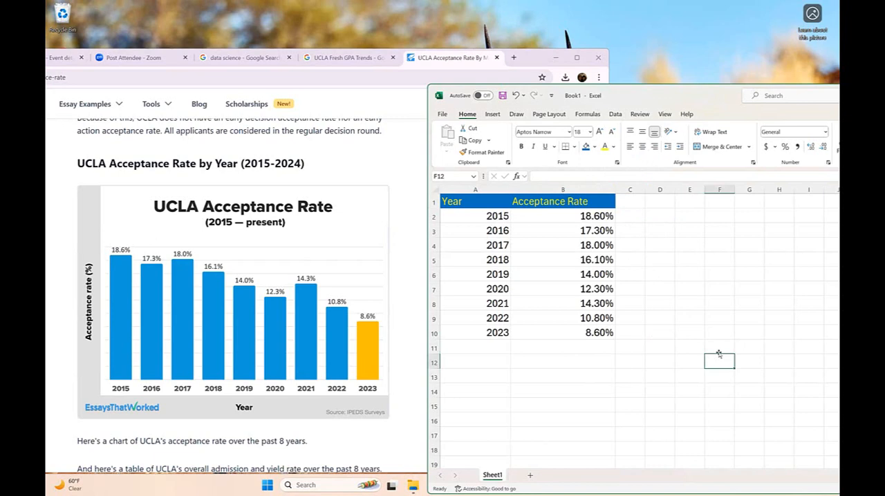
# - Center the contents of the whole table in A1:B10 horizontally
pyautogui.moveTo(506, 198); pyautogui.dragTo(612, 335)
pyautogui.click(642, 147)
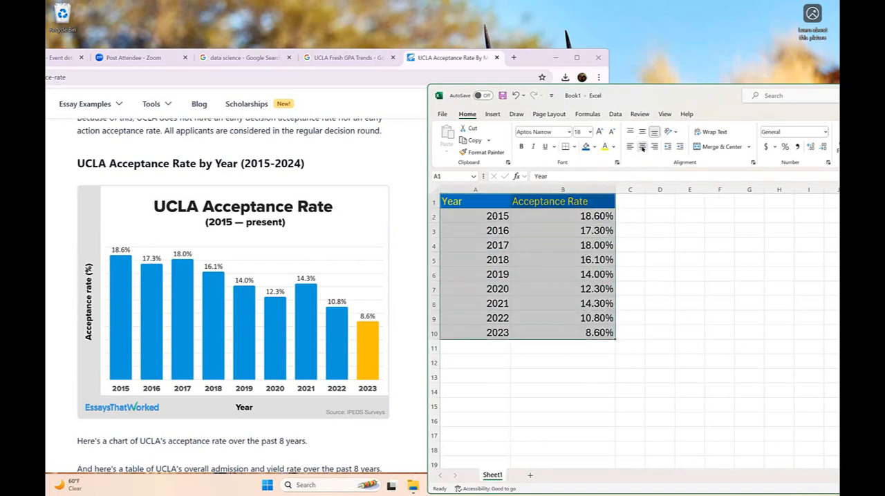
pyautogui.click(654, 291)
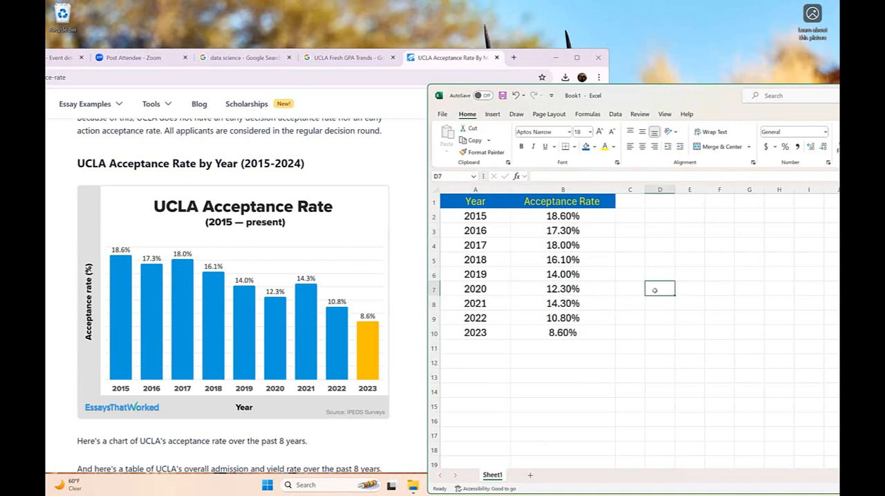
# - Apply outside borders to the header row A1:B1 and to the two table columns A1:A10 and B1:B10
pyautogui.moveTo(497, 202); pyautogui.dragTo(583, 201)
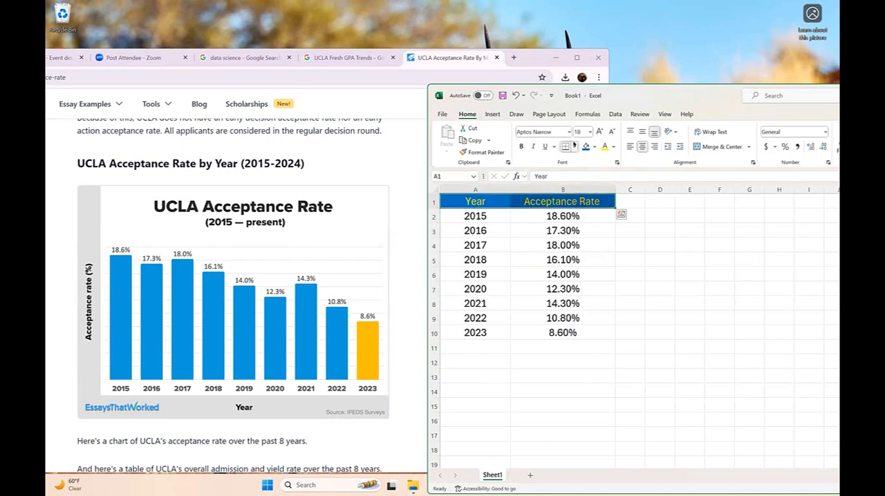
pyautogui.click(574, 147)
pyautogui.click(592, 255)
pyautogui.moveTo(495, 202); pyautogui.dragTo(495, 323)
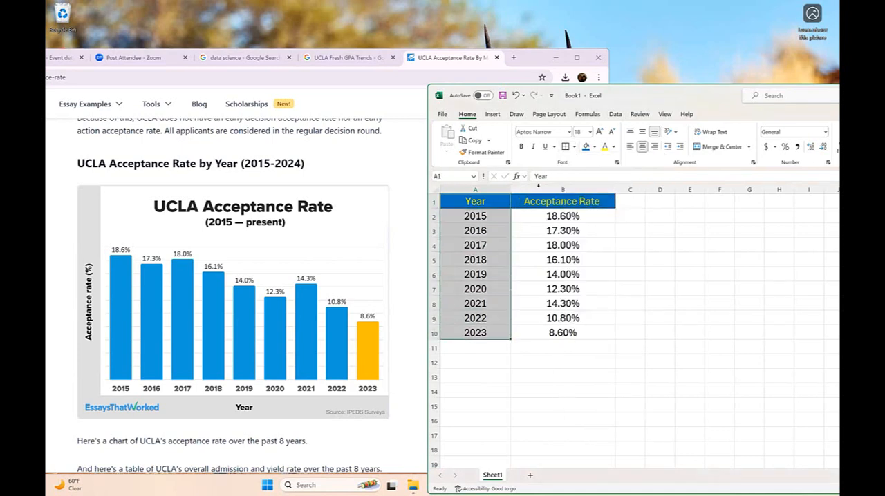
pyautogui.moveTo(563, 201); pyautogui.dragTo(567, 334)
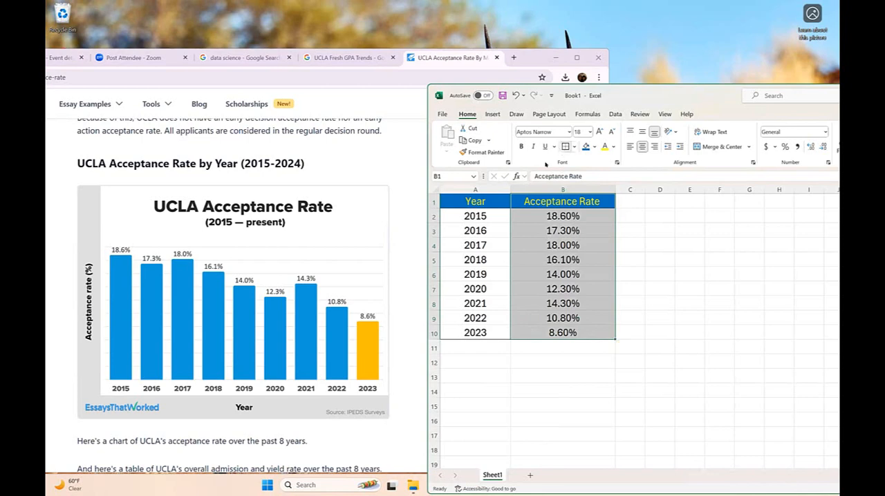
# - Apply outside borders to each data row of the table, from 2015 in row 2 through 2023 in row 10
pyautogui.moveTo(491, 214); pyautogui.dragTo(563, 216)
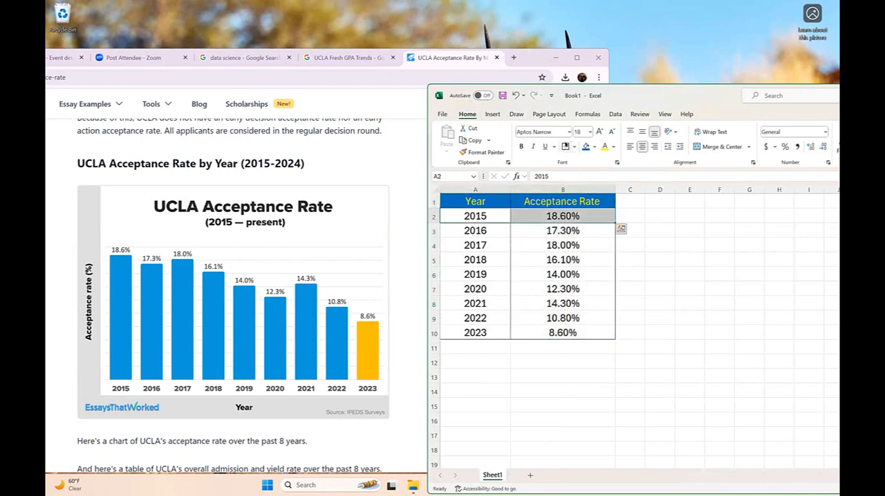
pyautogui.moveTo(484, 227); pyautogui.dragTo(551, 228)
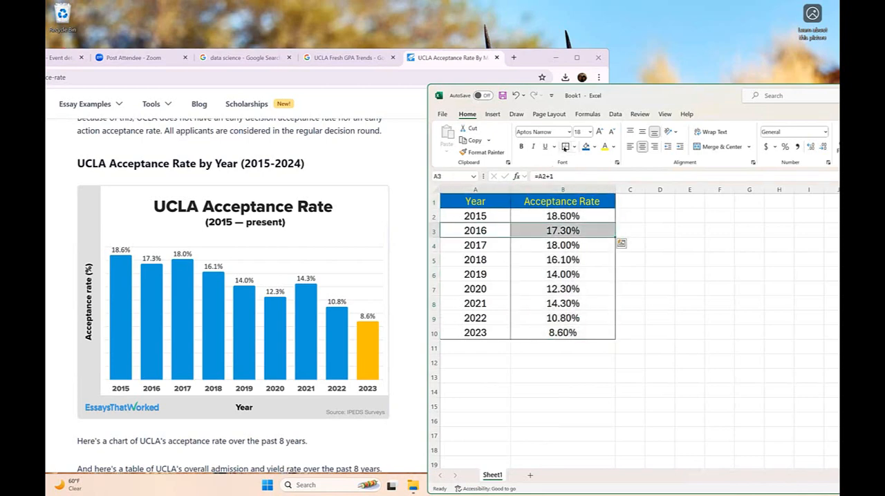
pyautogui.moveTo(489, 243); pyautogui.dragTo(561, 243)
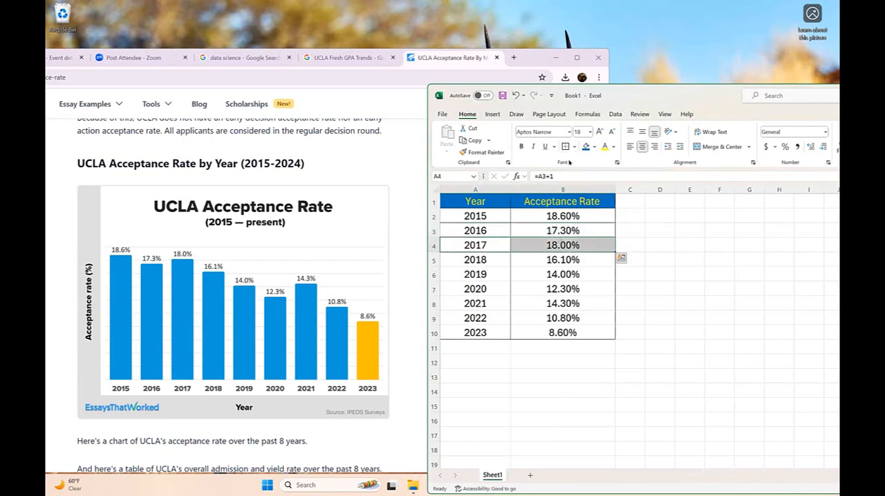
pyautogui.moveTo(496, 257); pyautogui.dragTo(556, 274)
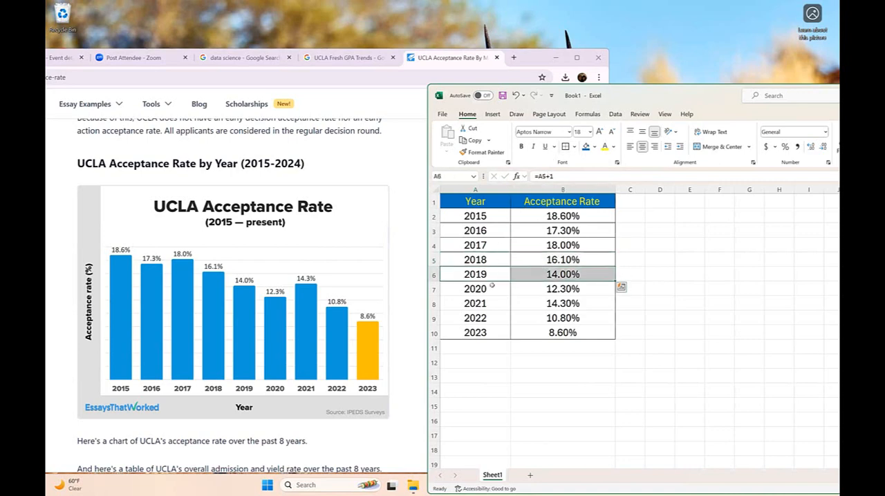
pyautogui.moveTo(492, 289); pyautogui.dragTo(557, 289)
pyautogui.moveTo(497, 303); pyautogui.dragTo(557, 304)
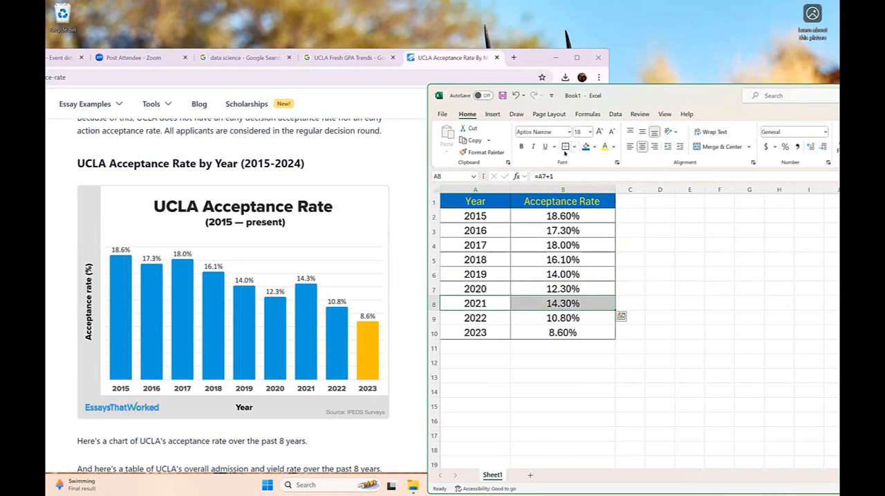
pyautogui.moveTo(493, 318); pyautogui.dragTo(546, 318)
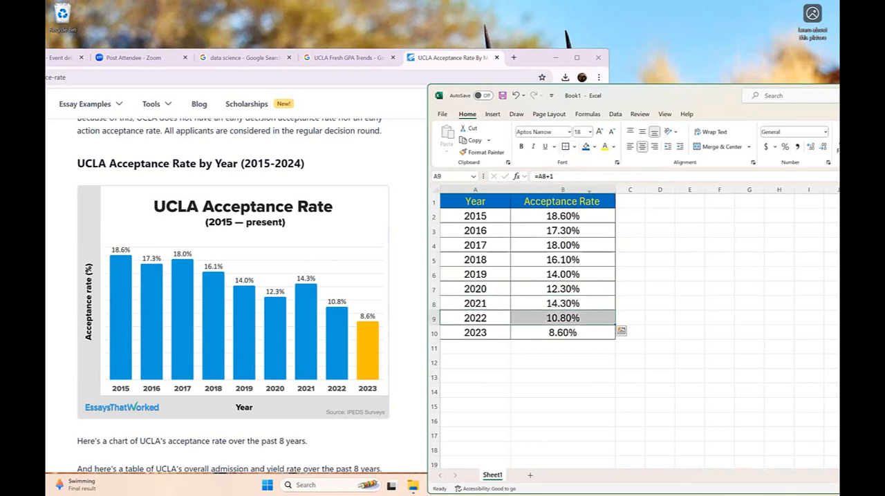
pyautogui.moveTo(483, 331); pyautogui.dragTo(573, 333)
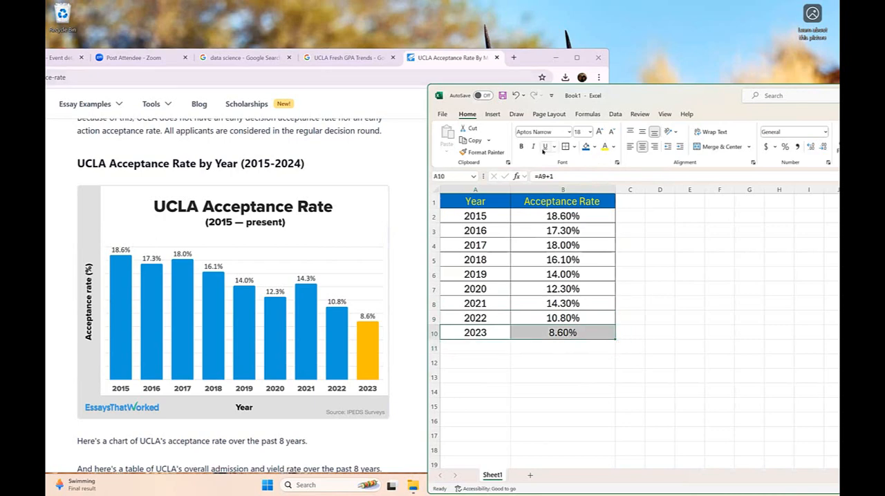
pyautogui.click(707, 327)
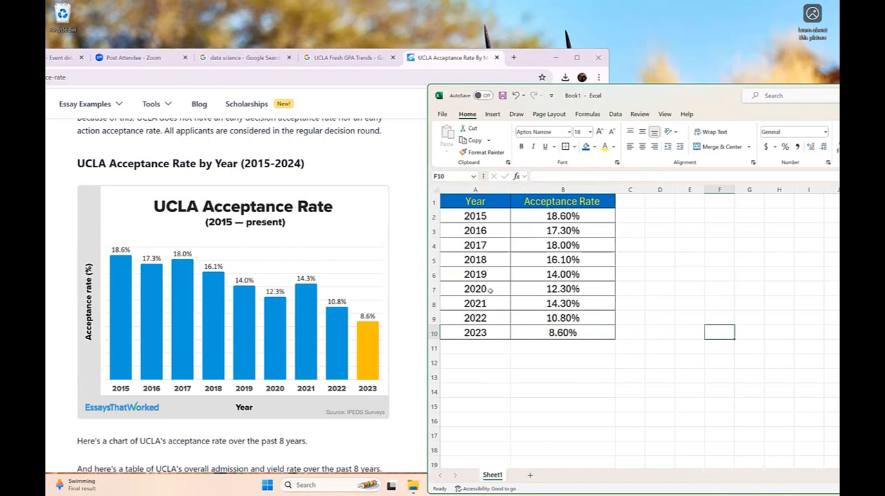
# - Insert a recommended Clustered Column chart of the Year and Acceptance Rate data in A1:B10
pyautogui.moveTo(467, 205); pyautogui.dragTo(560, 316)
pyautogui.moveTo(667, 93); pyautogui.dragTo(341, 93)
pyautogui.click(443, 163)
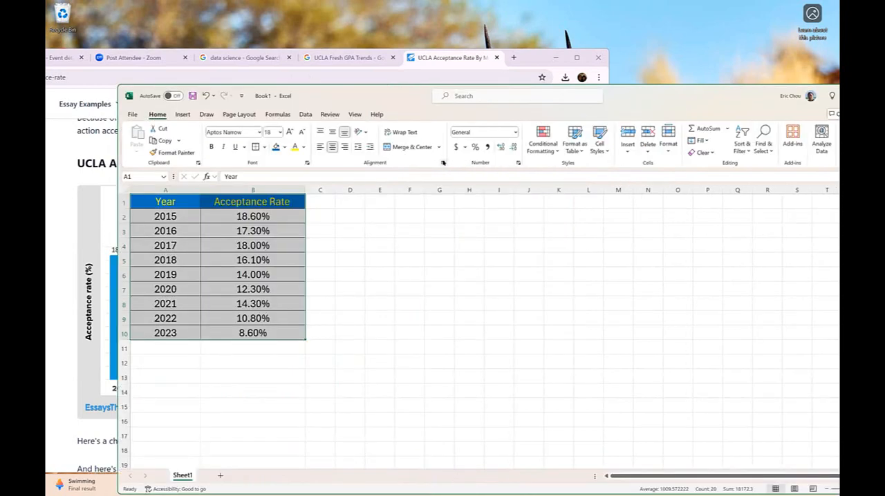
pyautogui.click(312, 285)
pyautogui.click(183, 115)
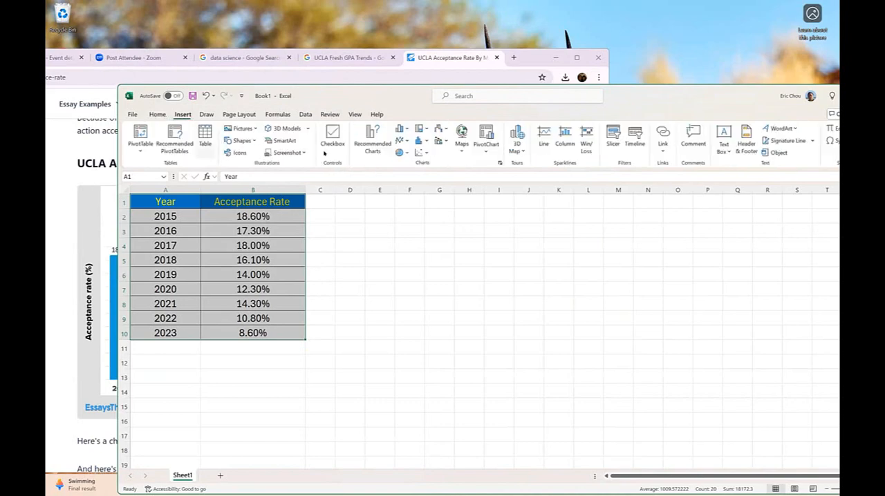
pyautogui.click(499, 164)
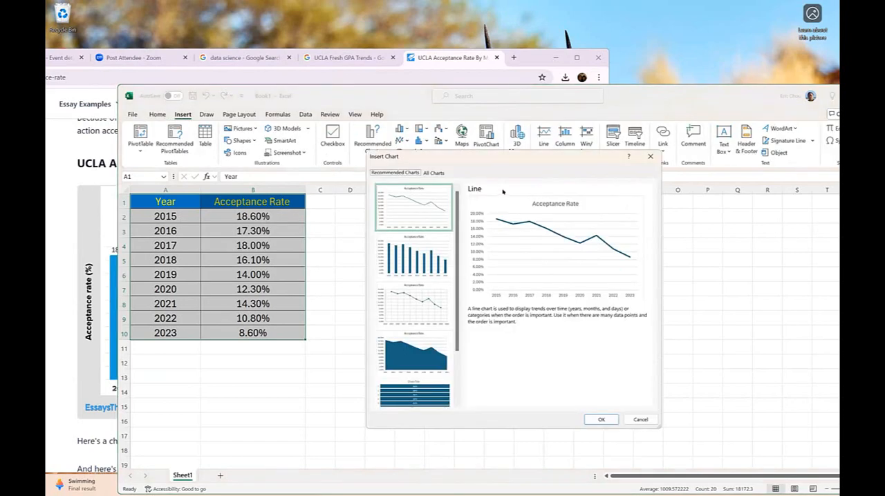
pyautogui.click(434, 268)
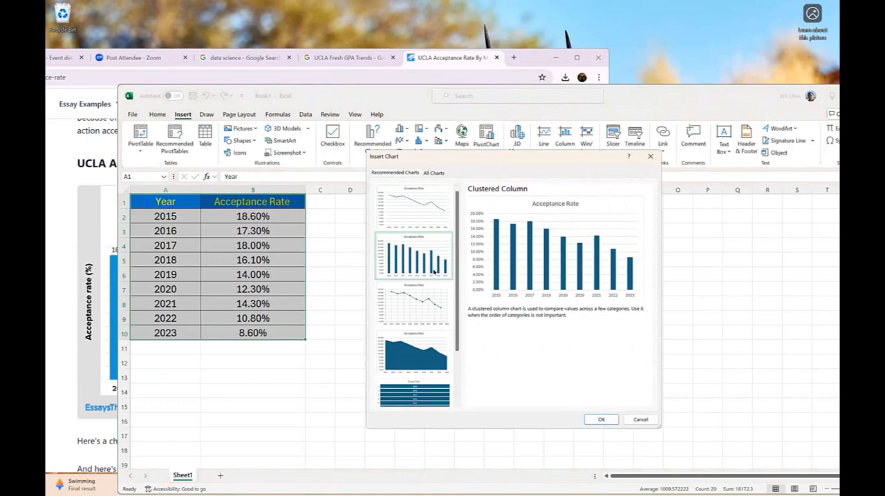
pyautogui.click(602, 420)
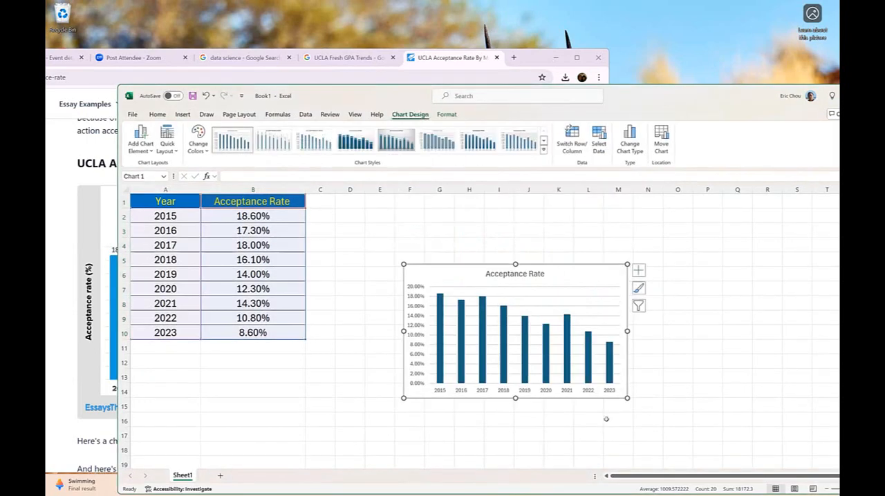
# - Move the Acceptance Rate chart beside the table and enlarge it to span about columns D to N and rows 2 to 18
pyautogui.moveTo(565, 267); pyautogui.dragTo(510, 209)
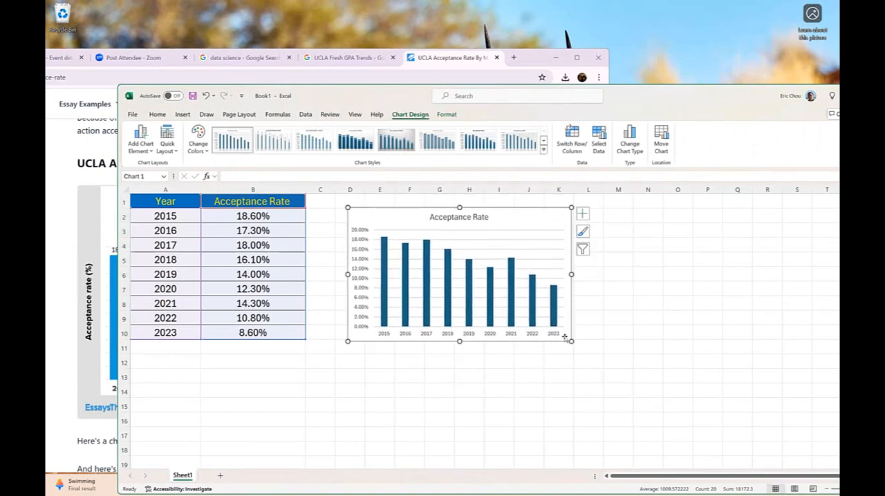
pyautogui.moveTo(566, 339); pyautogui.dragTo(666, 454)
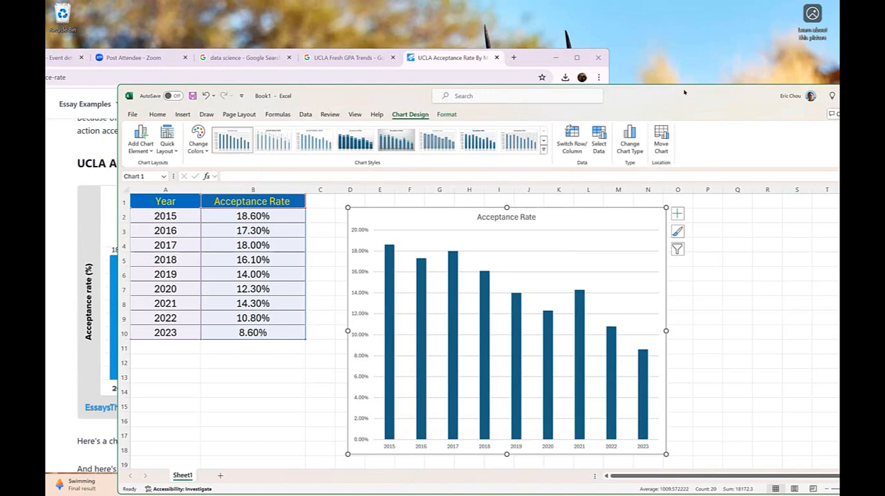
pyautogui.moveTo(683, 90); pyautogui.dragTo(629, 60)
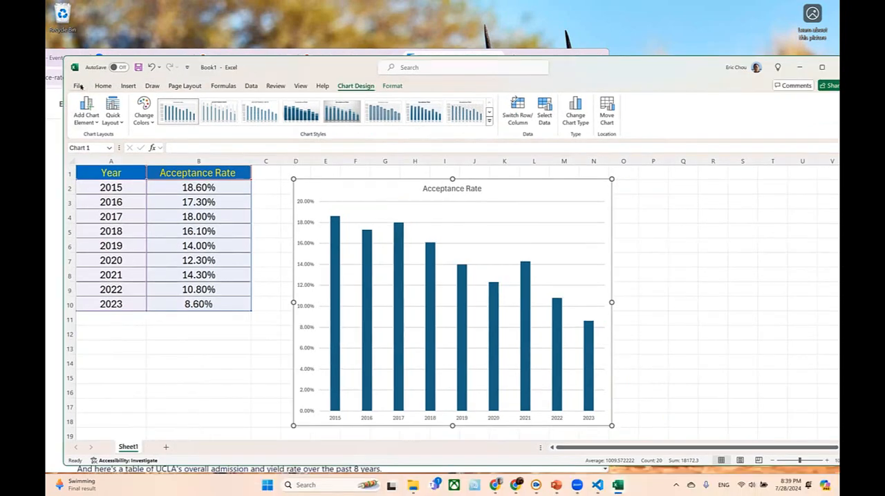
# - Save the workbook as UCLA in the PE5 DS folder
pyautogui.click(82, 87)
pyautogui.click(93, 249)
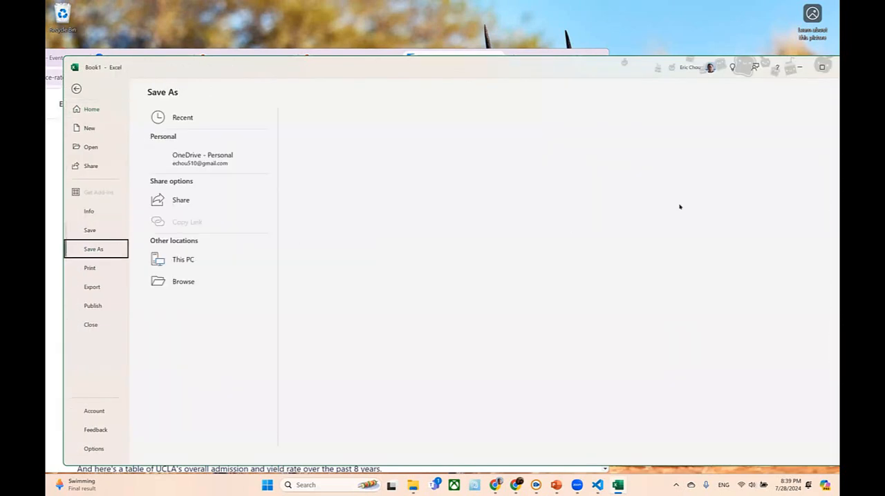
pyautogui.click(203, 260)
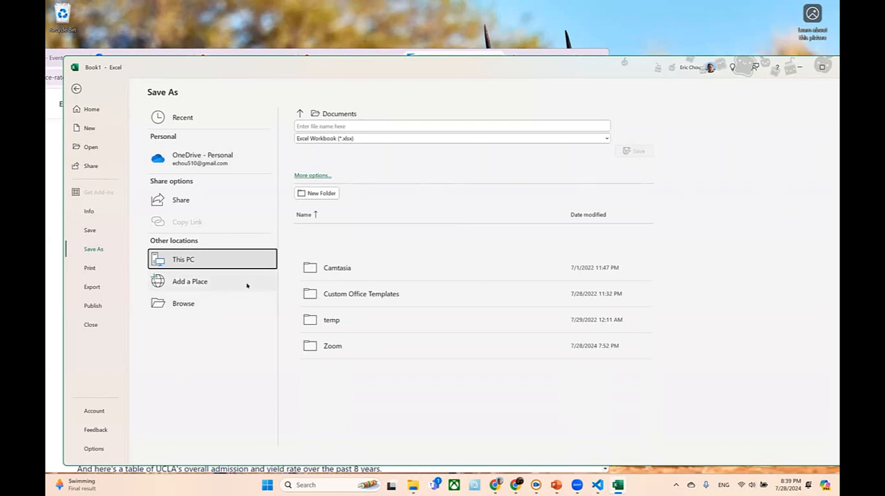
pyautogui.click(240, 261)
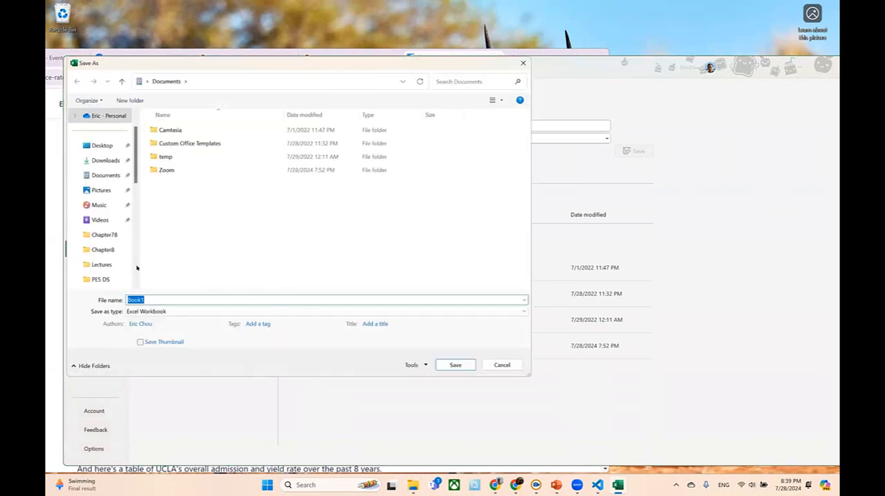
pyautogui.click(103, 280)
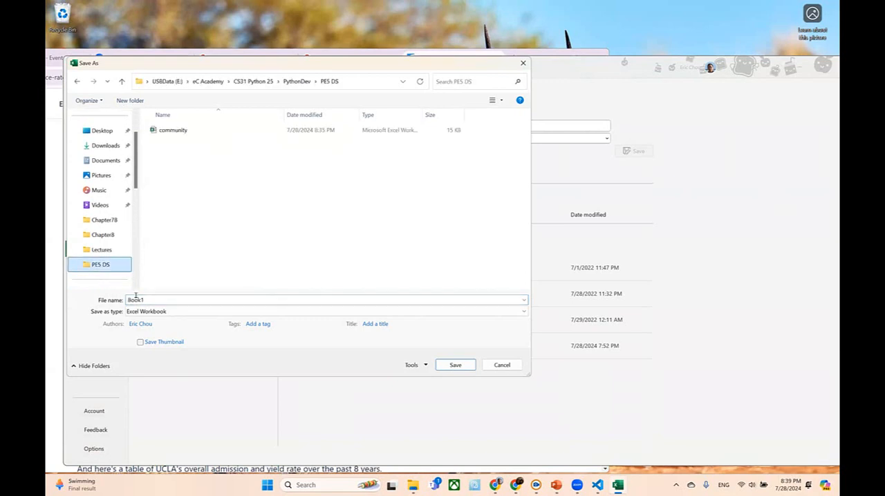
pyautogui.click(189, 299)
pyautogui.write('UCLA')
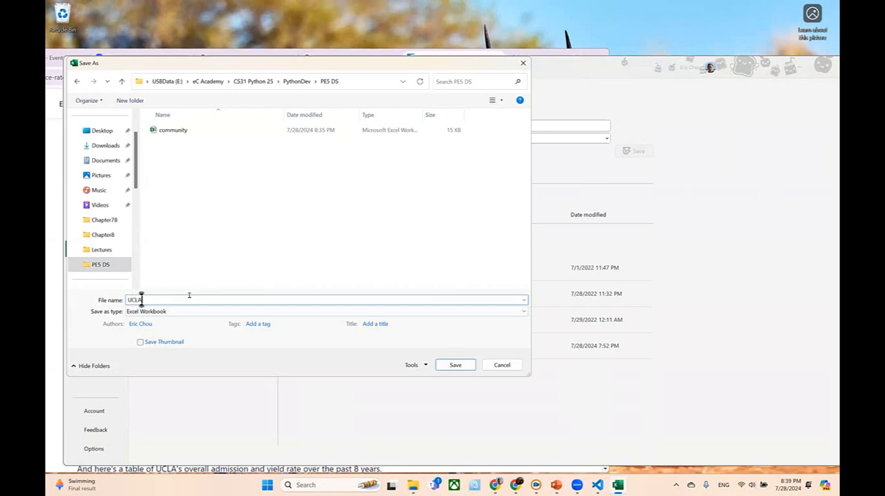
pyautogui.click(457, 364)
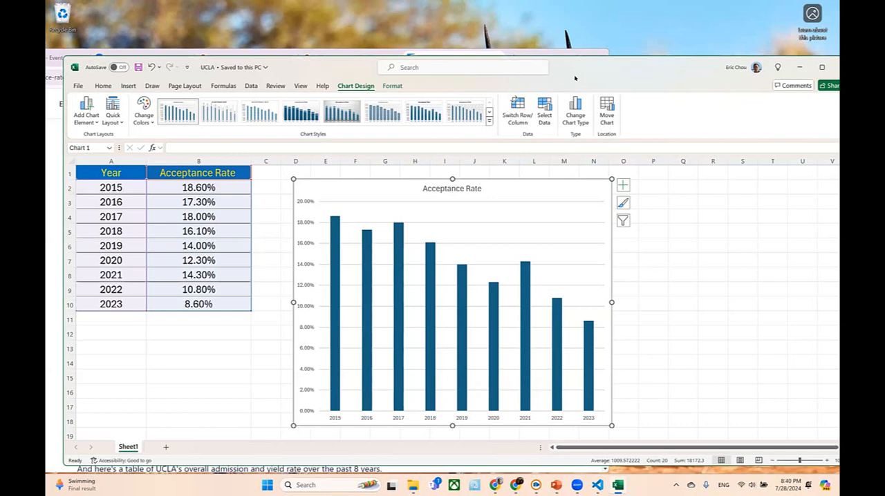
# - Handwrite the note "8:45 pm" in red on the shared screen beside the Acceptance Rate chart
pyautogui.click(554, 39)
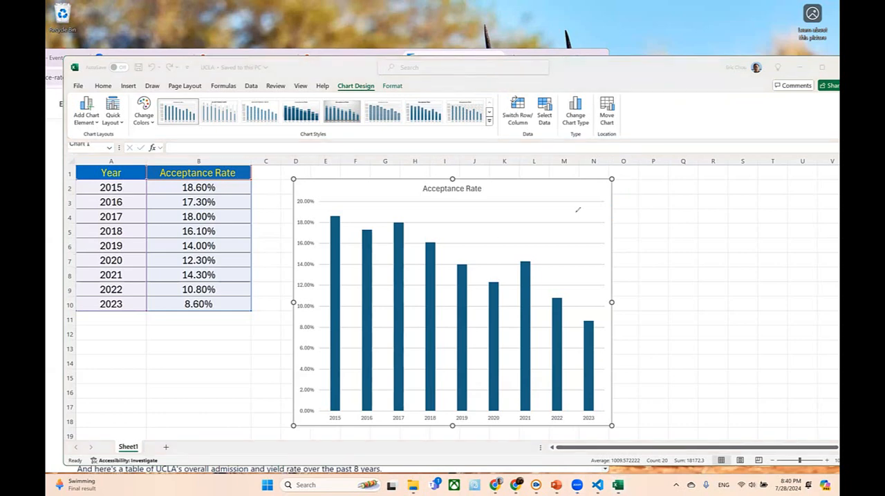
pyautogui.moveTo(704, 202); pyautogui.dragTo(697, 210)
pyautogui.moveTo(754, 214)
pyautogui.mouseDown()
pyautogui.moveTo(765, 226)
pyautogui.moveTo(752, 240)
pyautogui.mouseUp()
pyautogui.moveTo(776, 213)
pyautogui.mouseDown()
pyautogui.moveTo(778, 237)
pyautogui.moveTo(766, 238)
pyautogui.mouseUp()
pyautogui.moveTo(774, 213); pyautogui.dragTo(792, 212)
pyautogui.moveTo(751, 251); pyautogui.dragTo(756, 285)
pyautogui.moveTo(751, 254); pyautogui.dragTo(765, 260)
pyautogui.moveTo(768, 263)
pyautogui.mouseDown()
pyautogui.moveTo(790, 256)
pyautogui.moveTo(802, 265)
pyautogui.mouseUp()
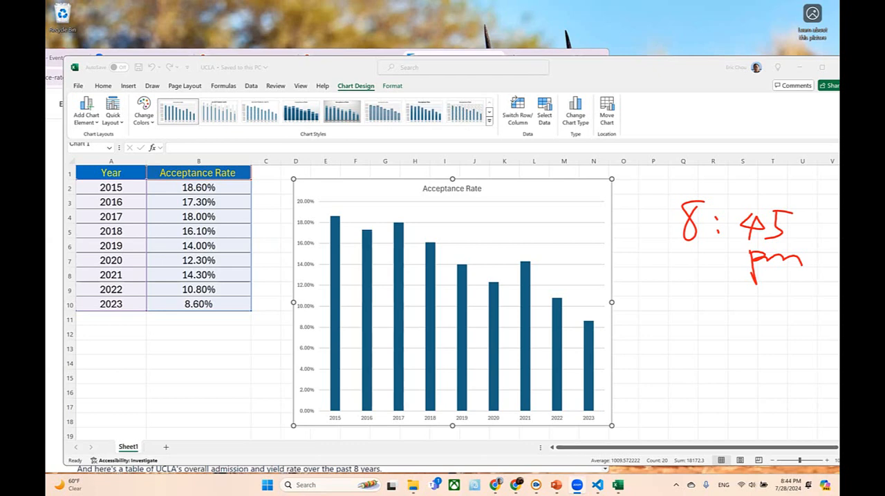
# - Switch to the PY4 Over of Data Science presentation in PowerPoint and view the chart elements on slides 9 and 10
pyautogui.moveTo(556, 485)
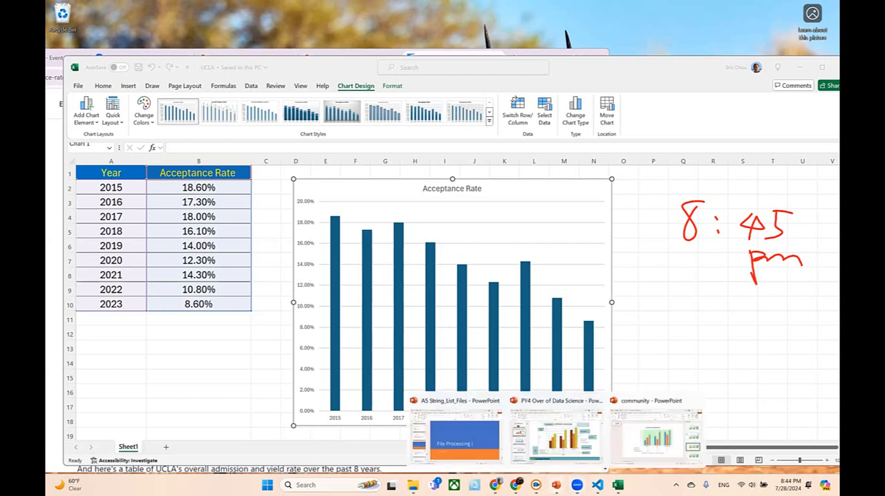
pyautogui.click(581, 451)
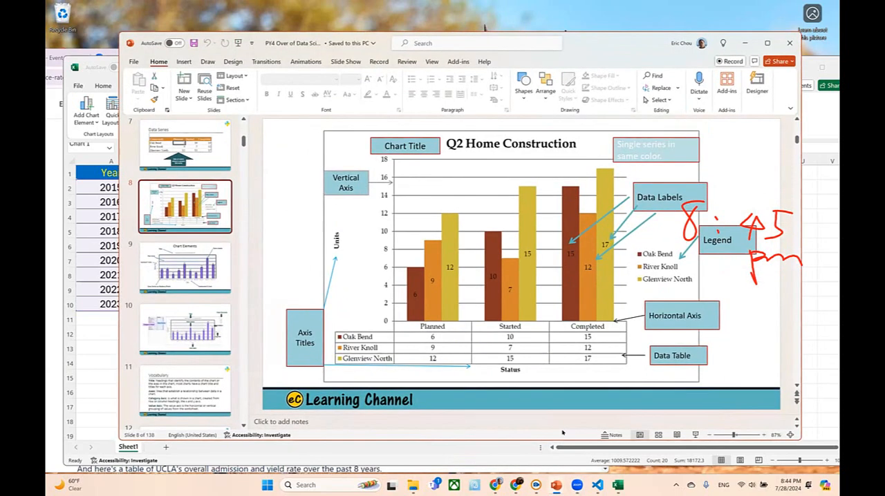
pyautogui.click(226, 281)
pyautogui.click(211, 339)
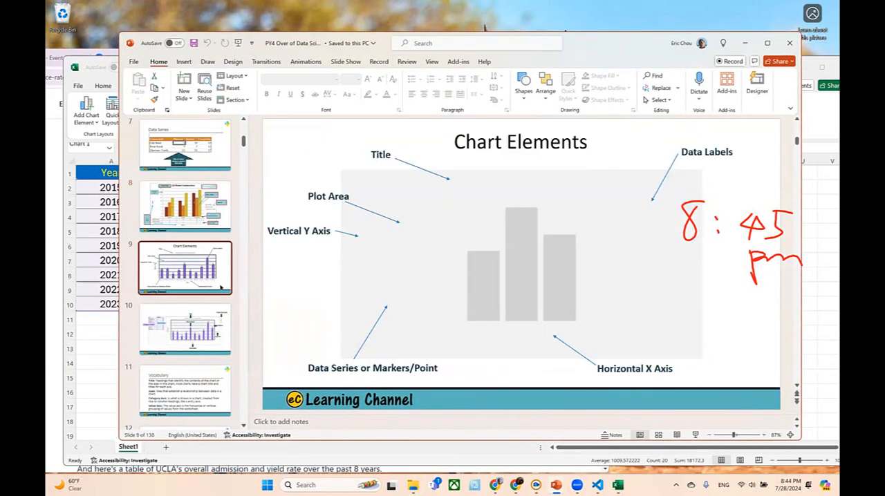